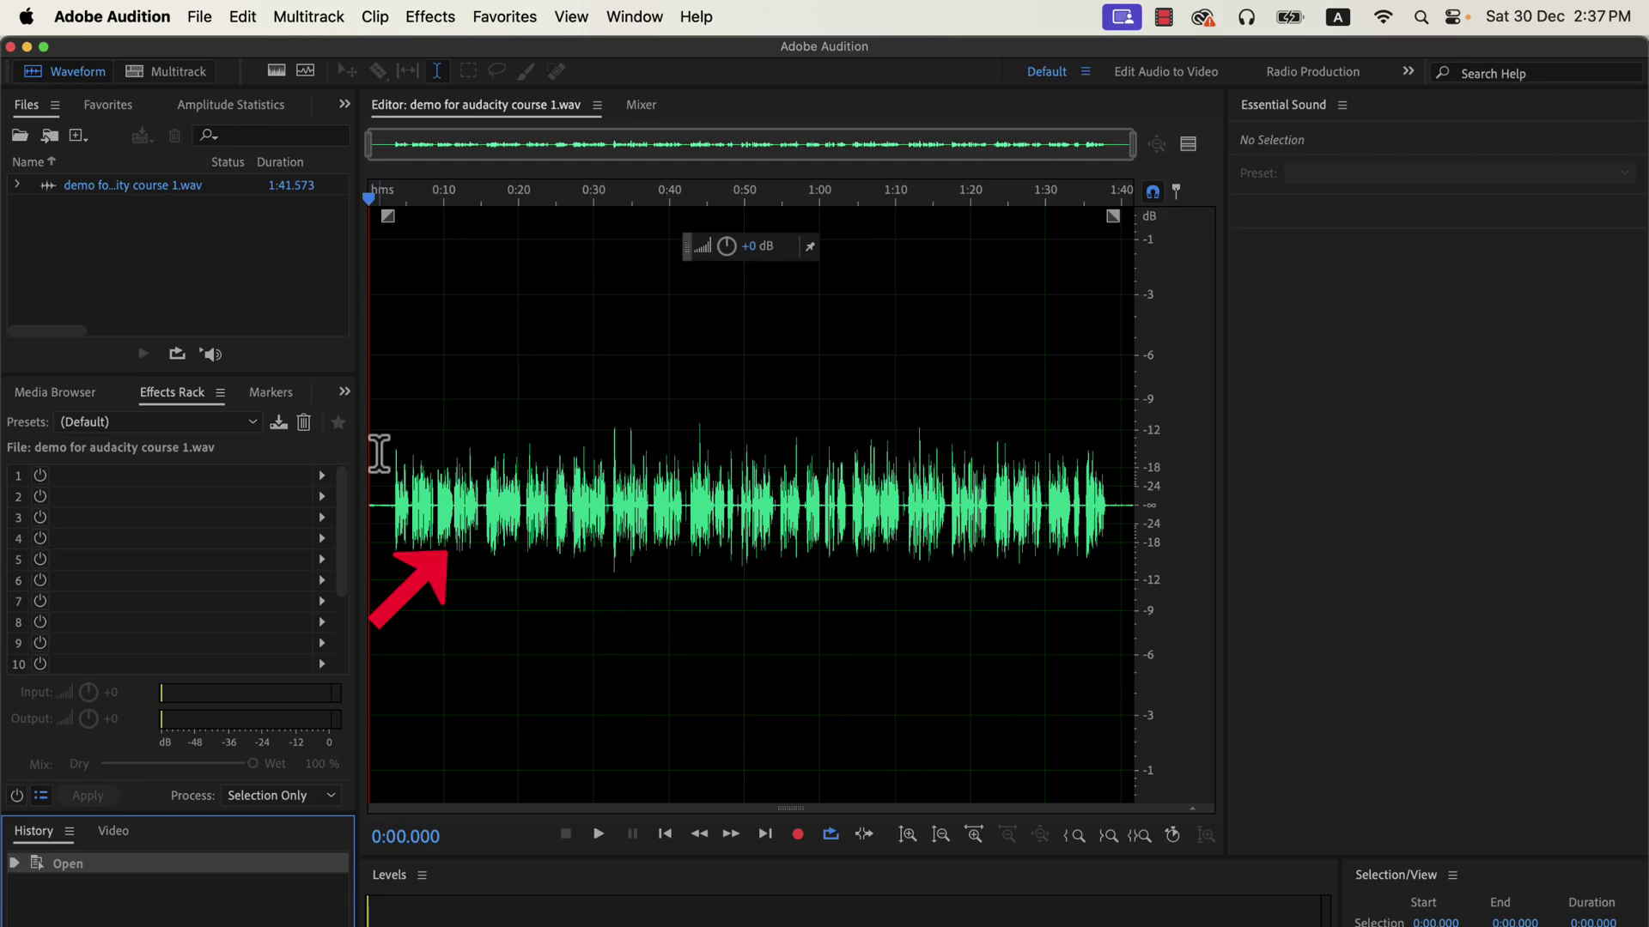
# Play the original recording from near its start, then apply the Favorites Normalize to -3 dB.
pyautogui.click(386, 463)
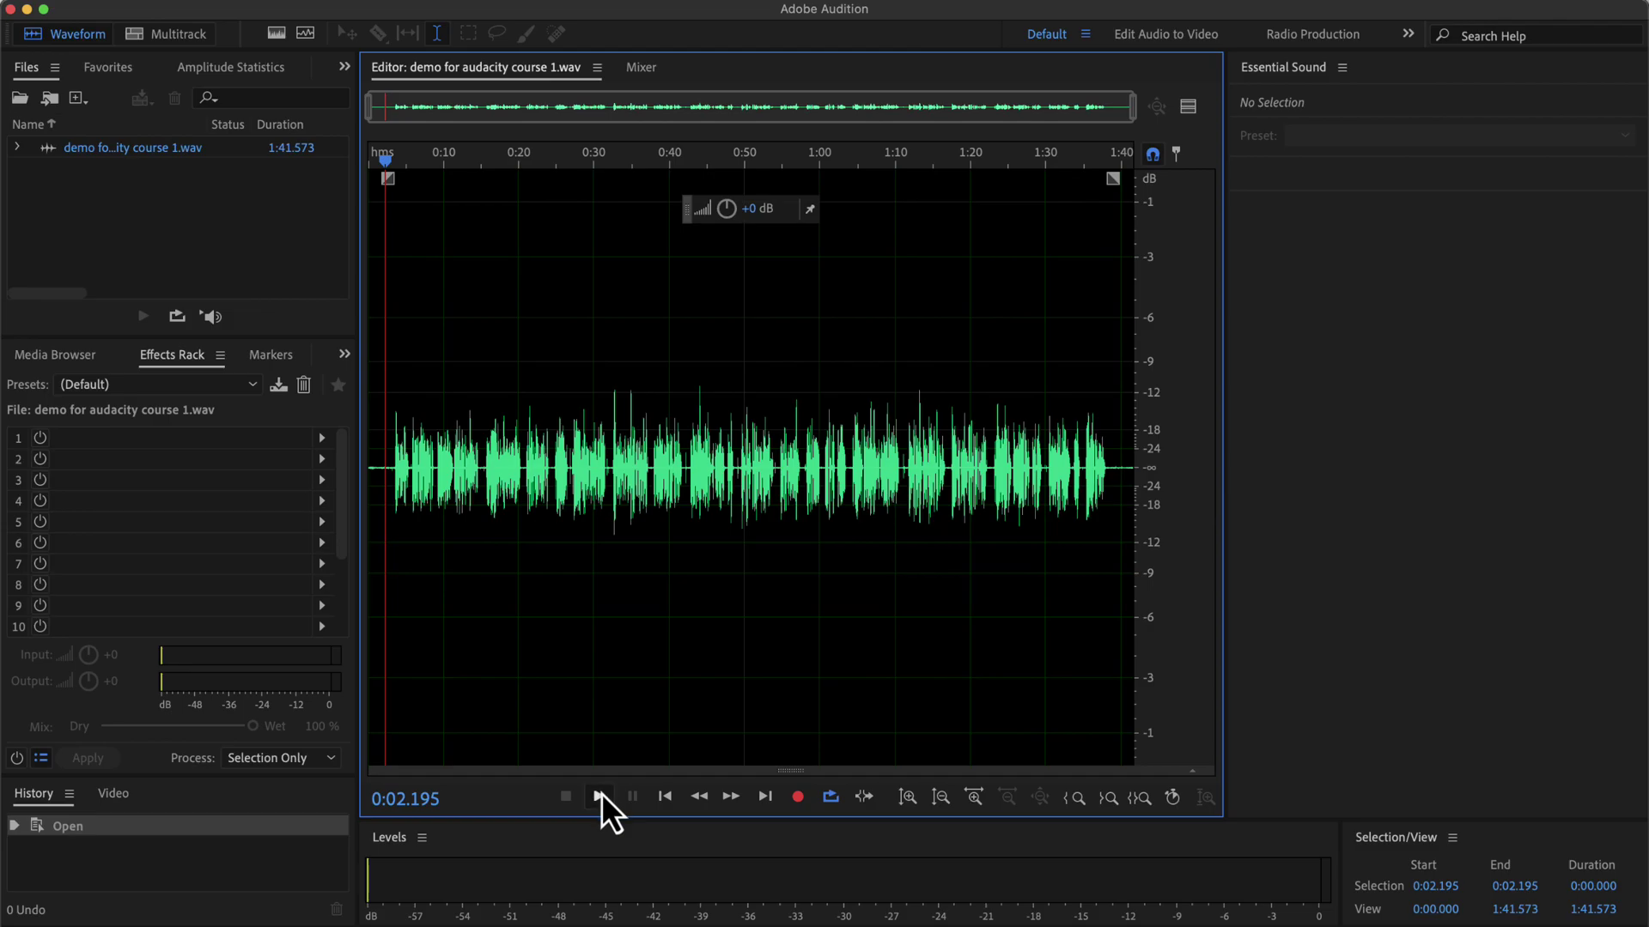
pyautogui.click(599, 796)
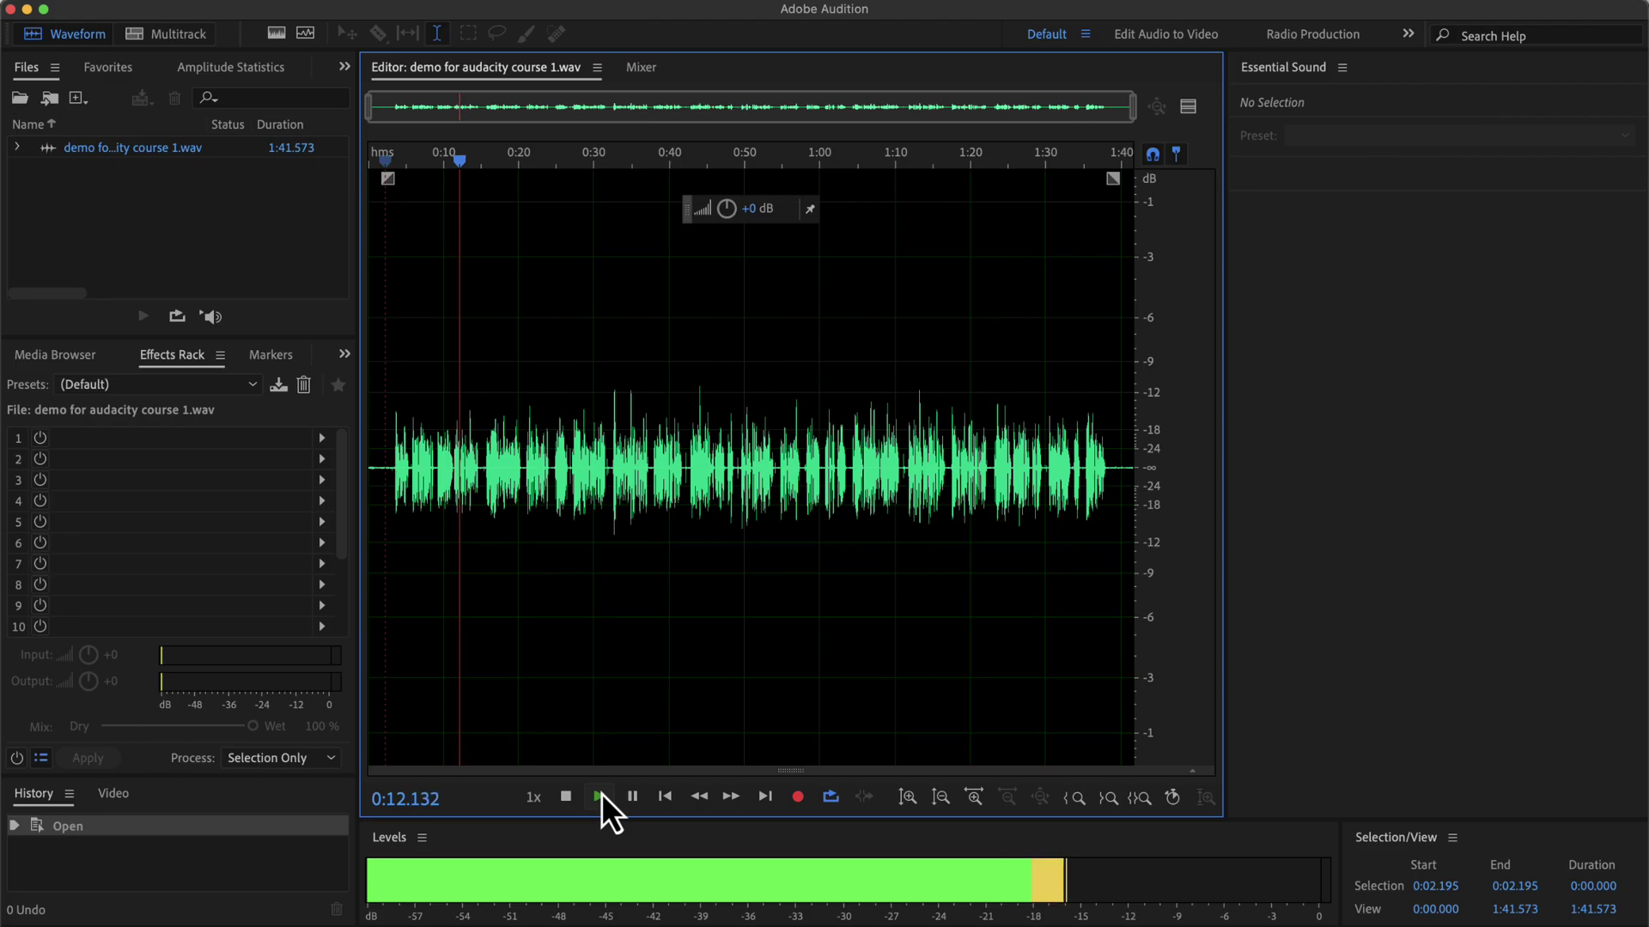
pyautogui.click(566, 797)
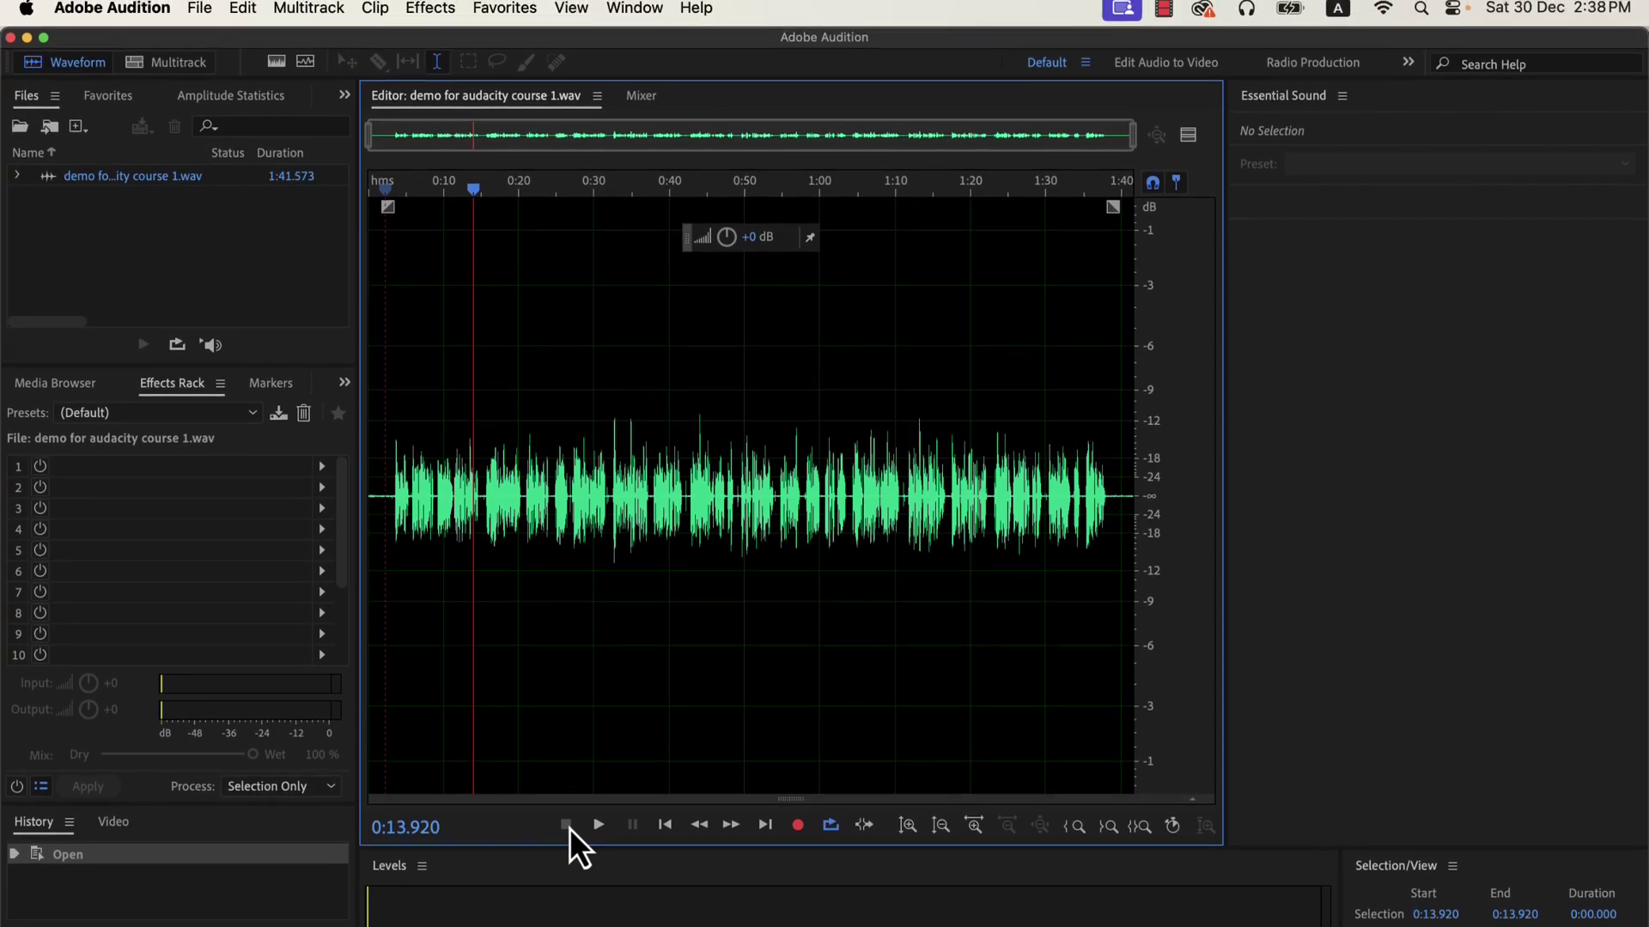
pyautogui.click(495, 26)
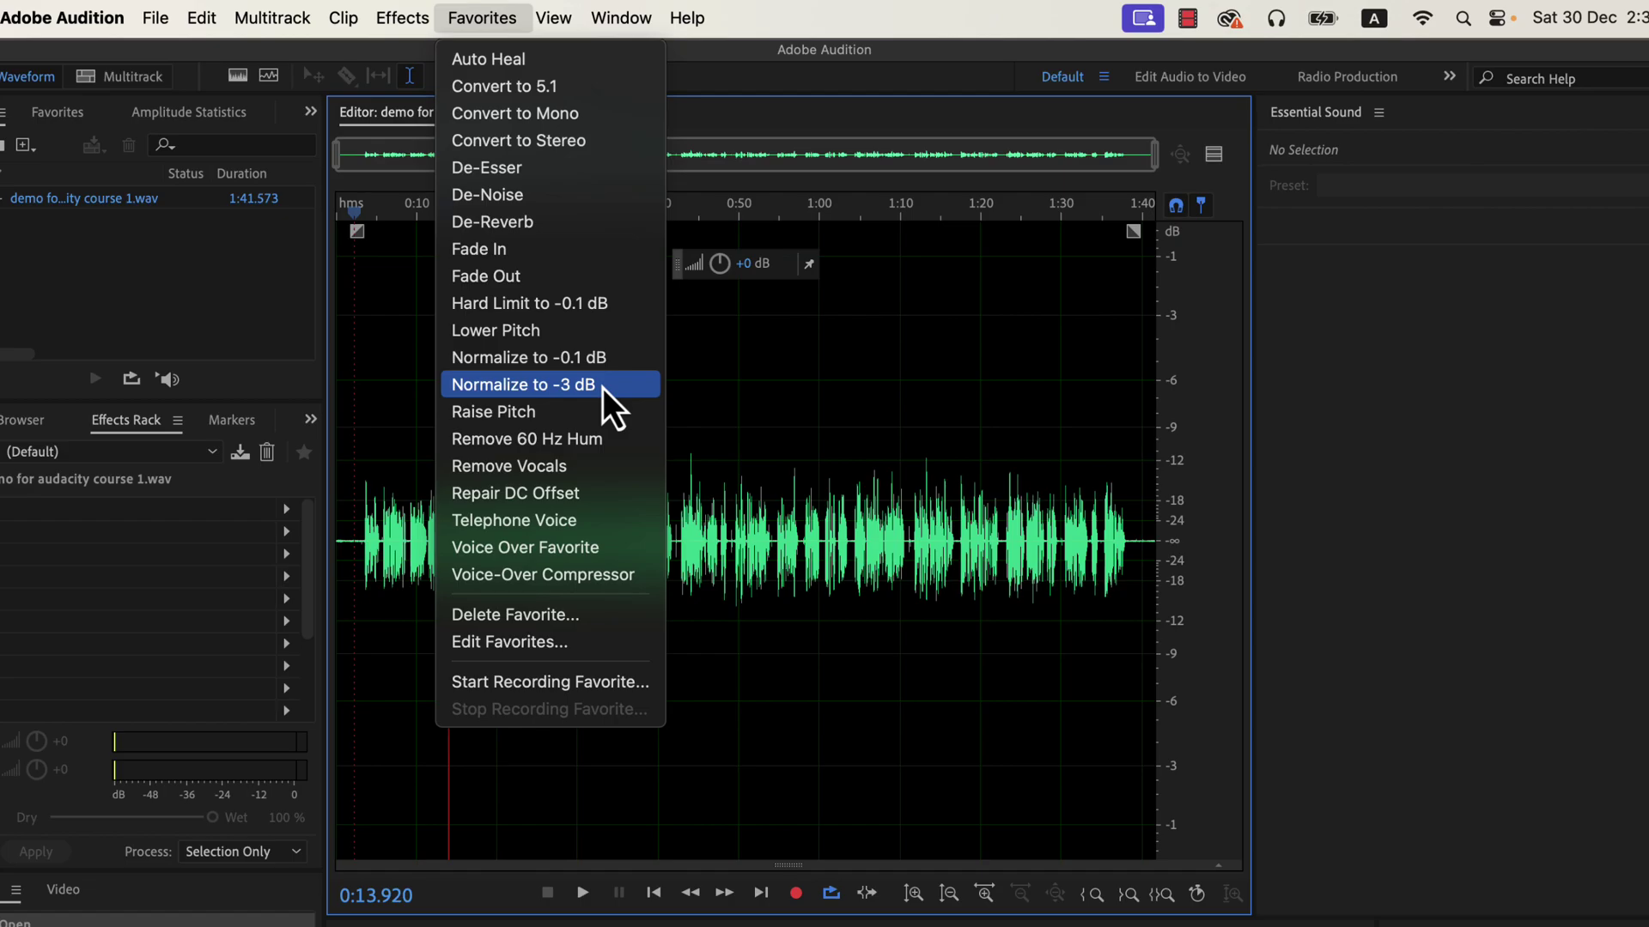
pyautogui.click(603, 388)
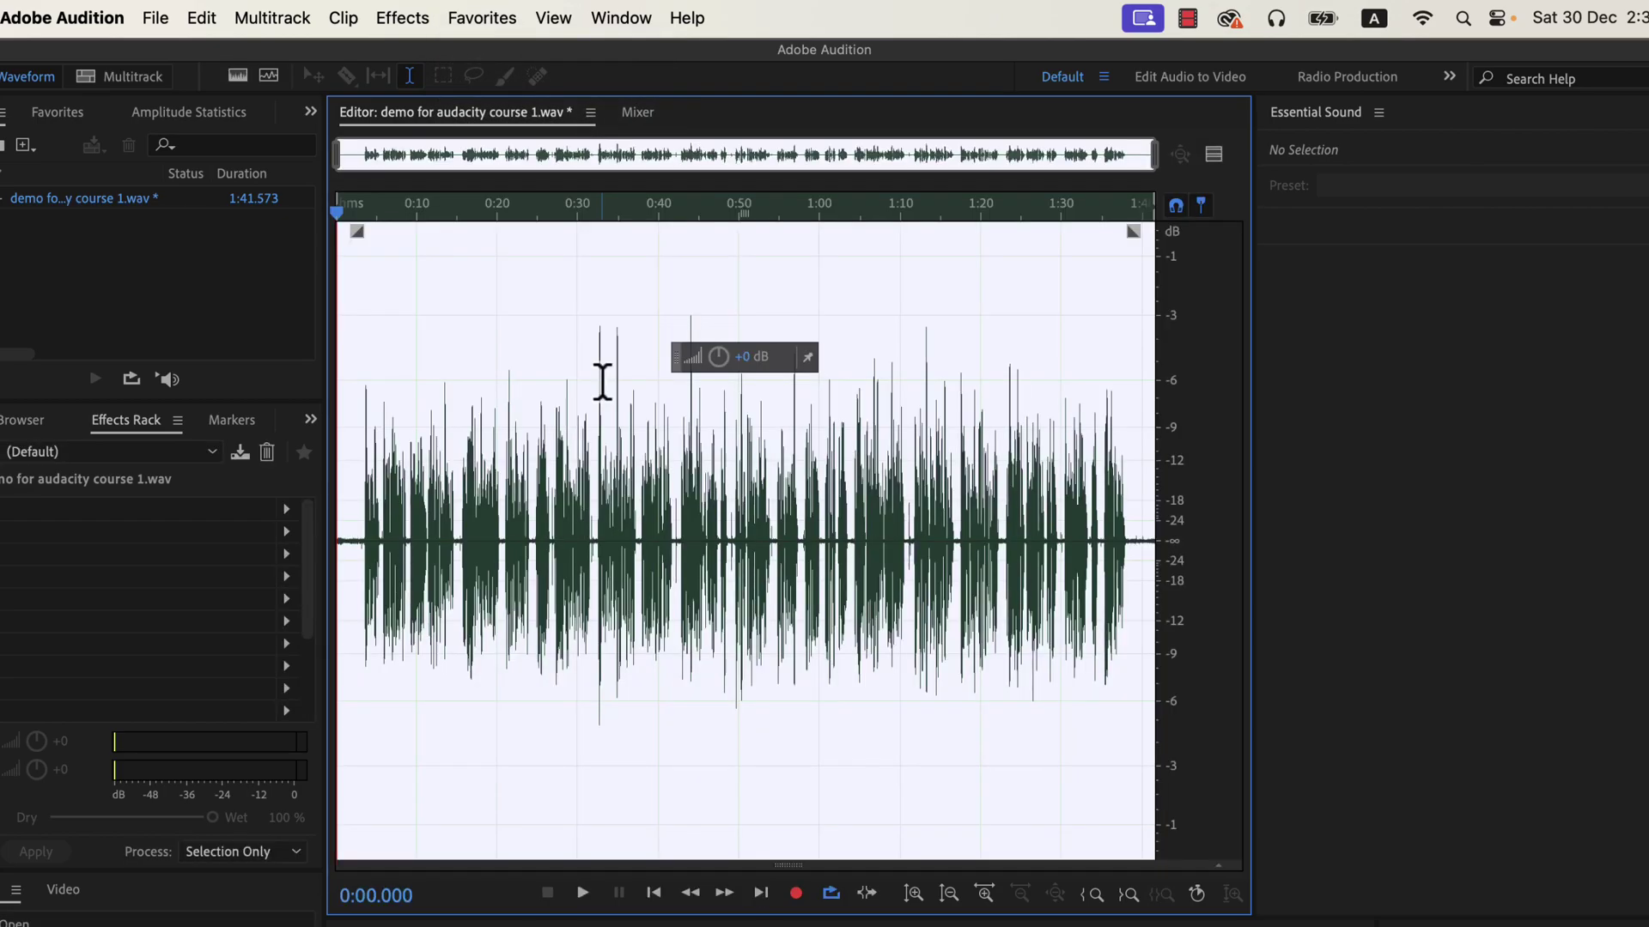
pyautogui.click(357, 458)
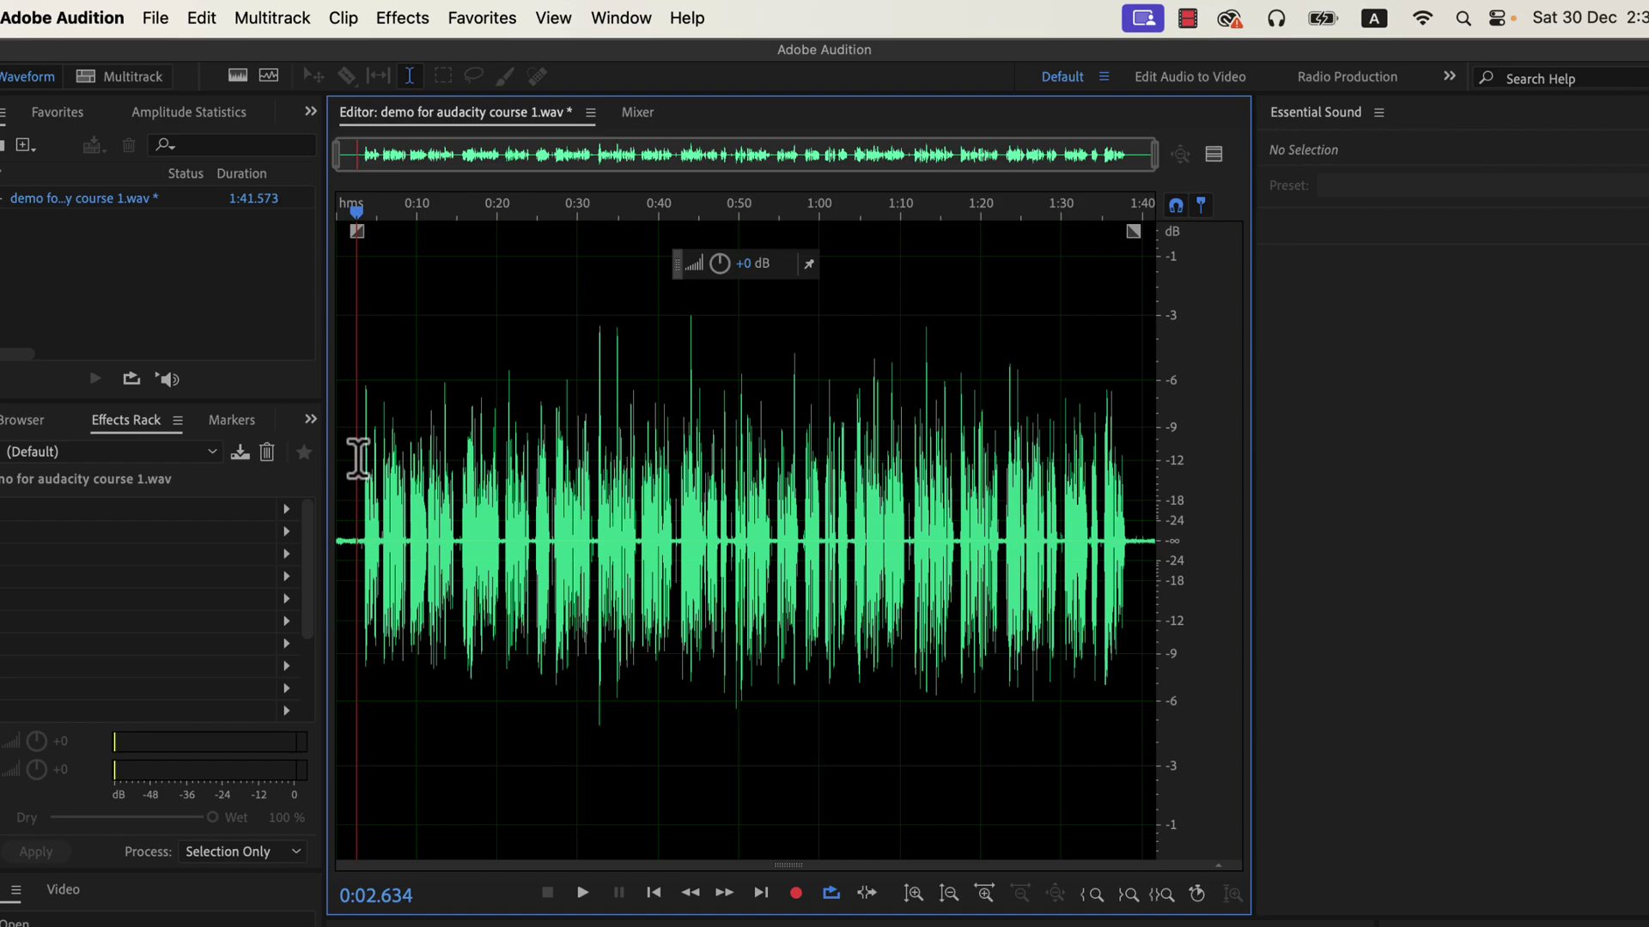
pyautogui.press('space')
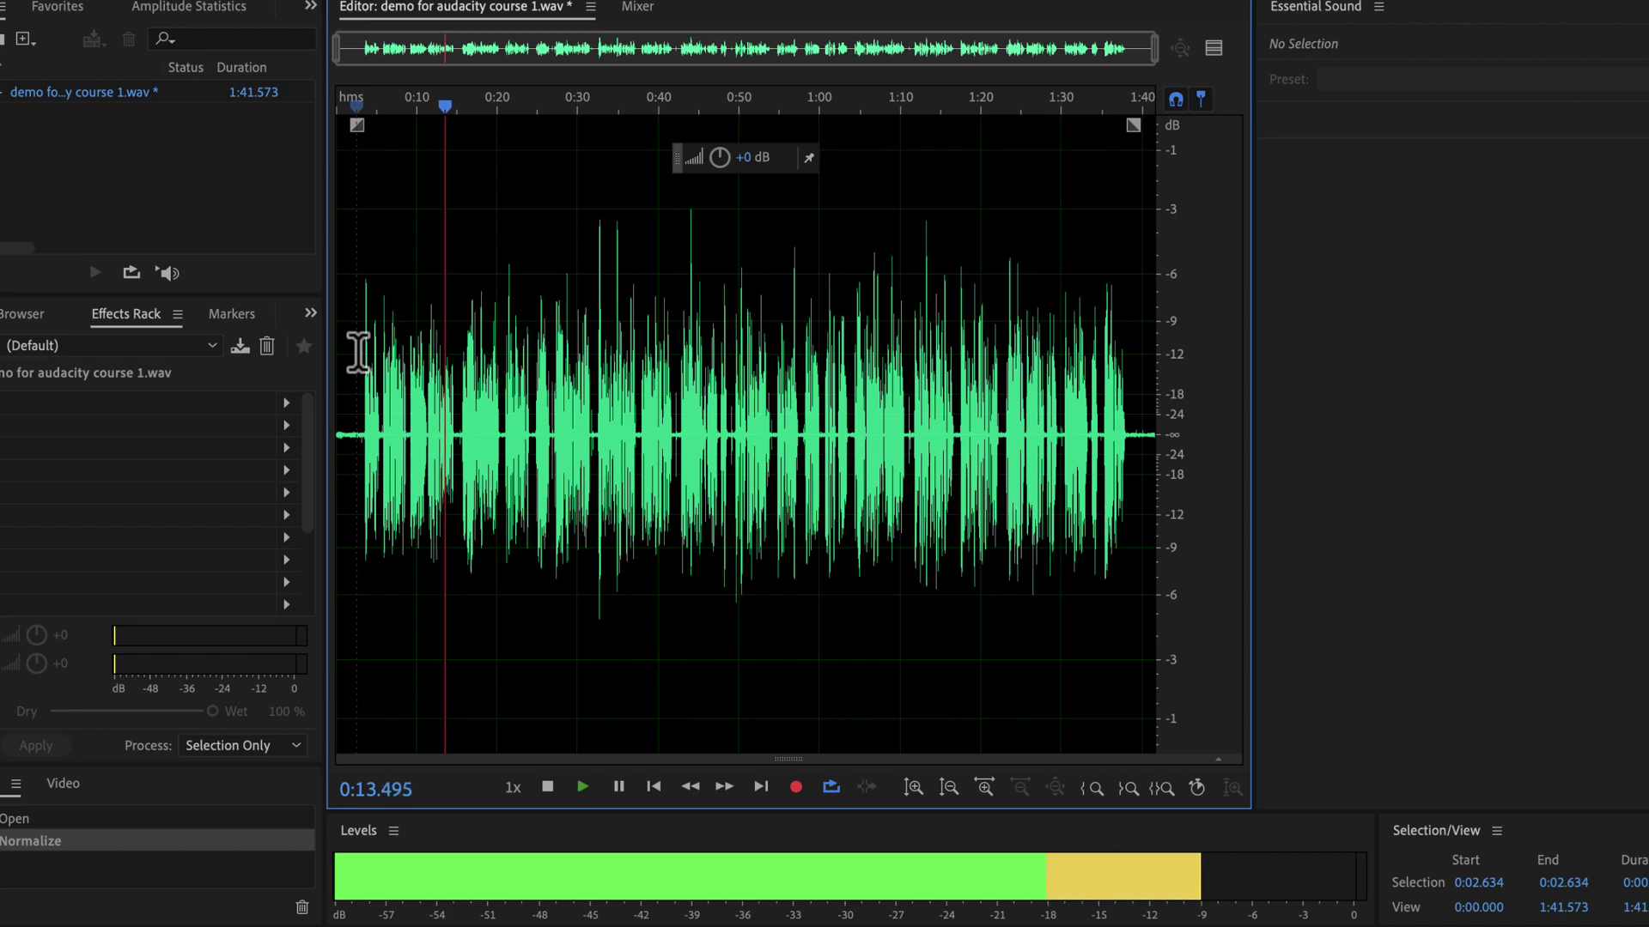
pyautogui.press('space')
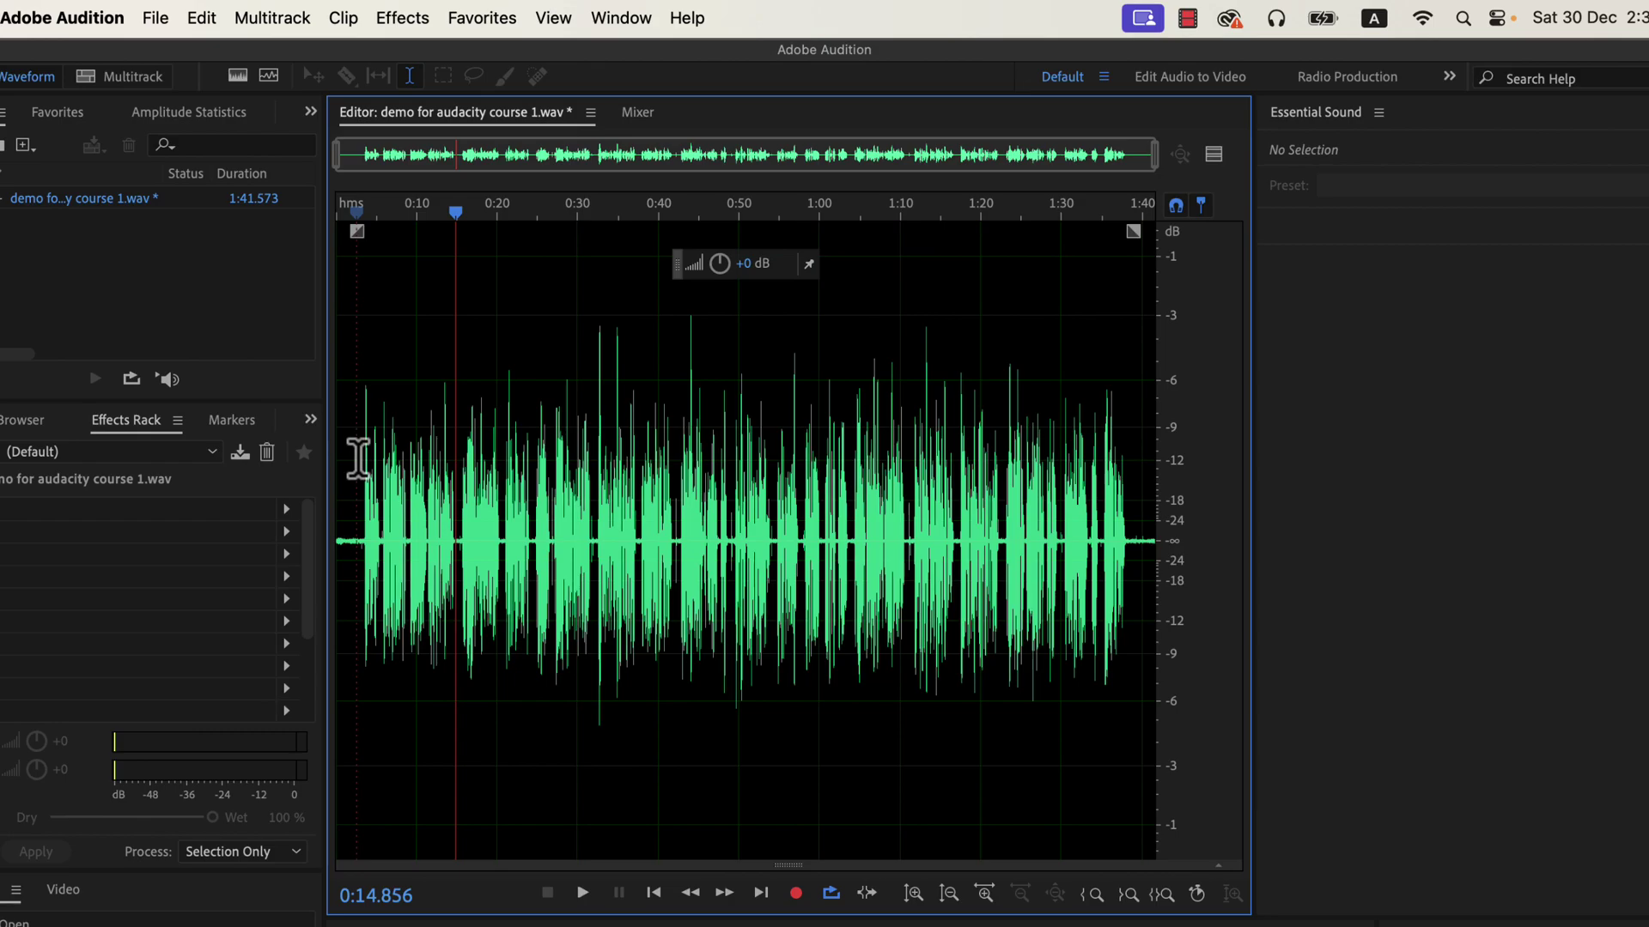
# Open the DeNoise effect from Effects > Noise Reduction / Restoration.
pyautogui.click(403, 19)
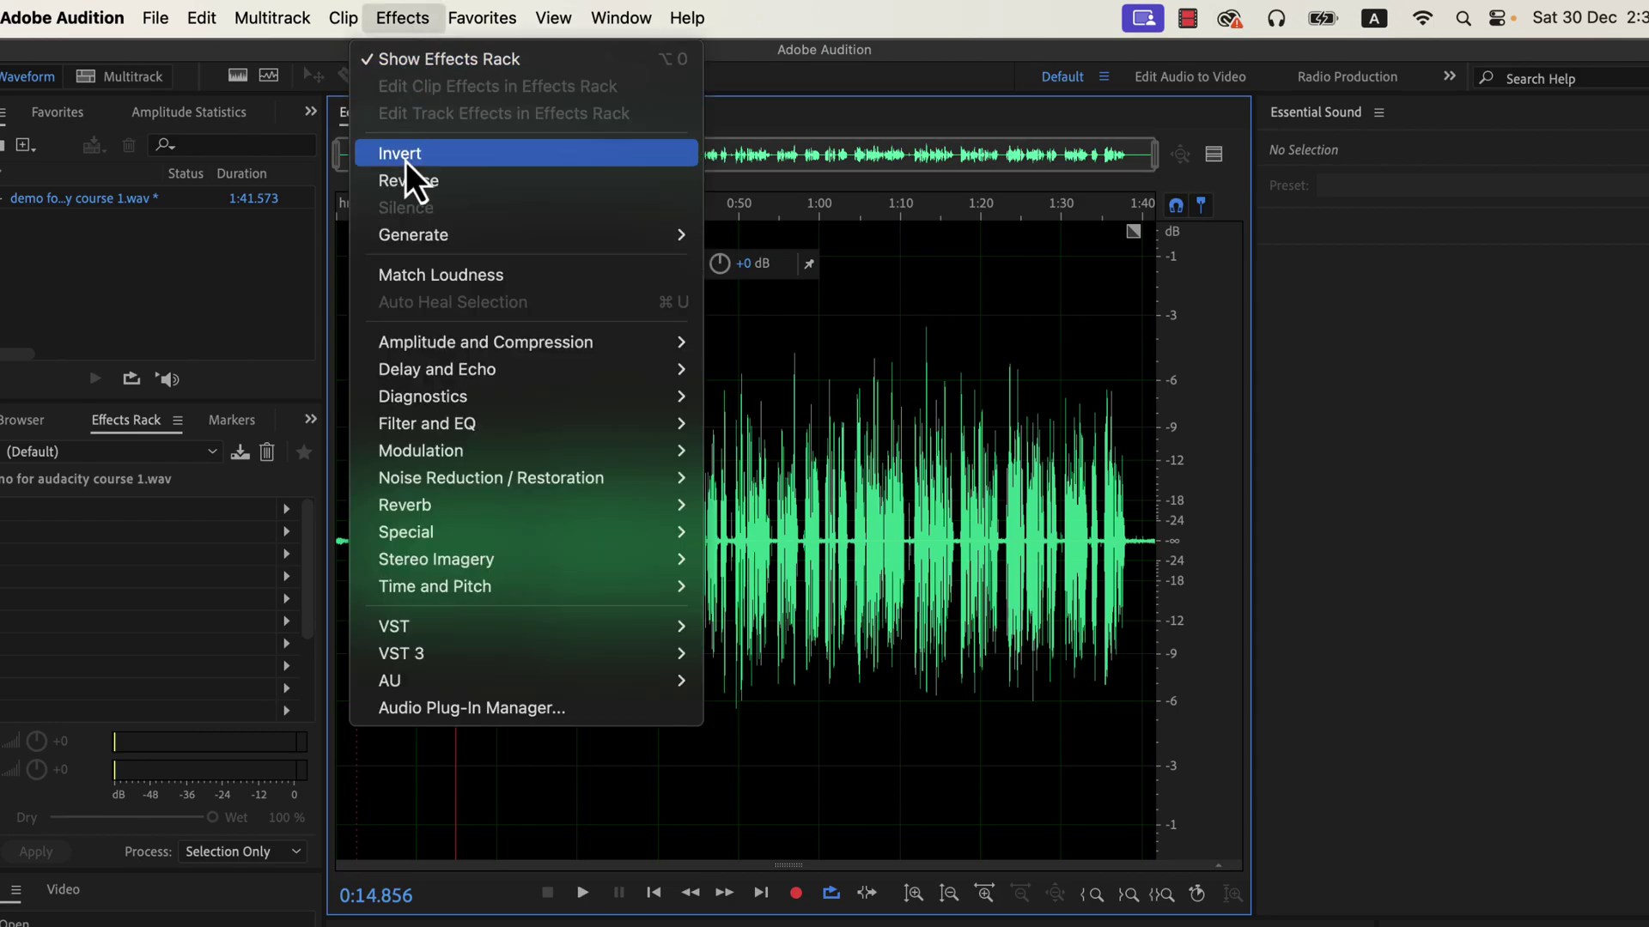
pyautogui.moveTo(425, 476)
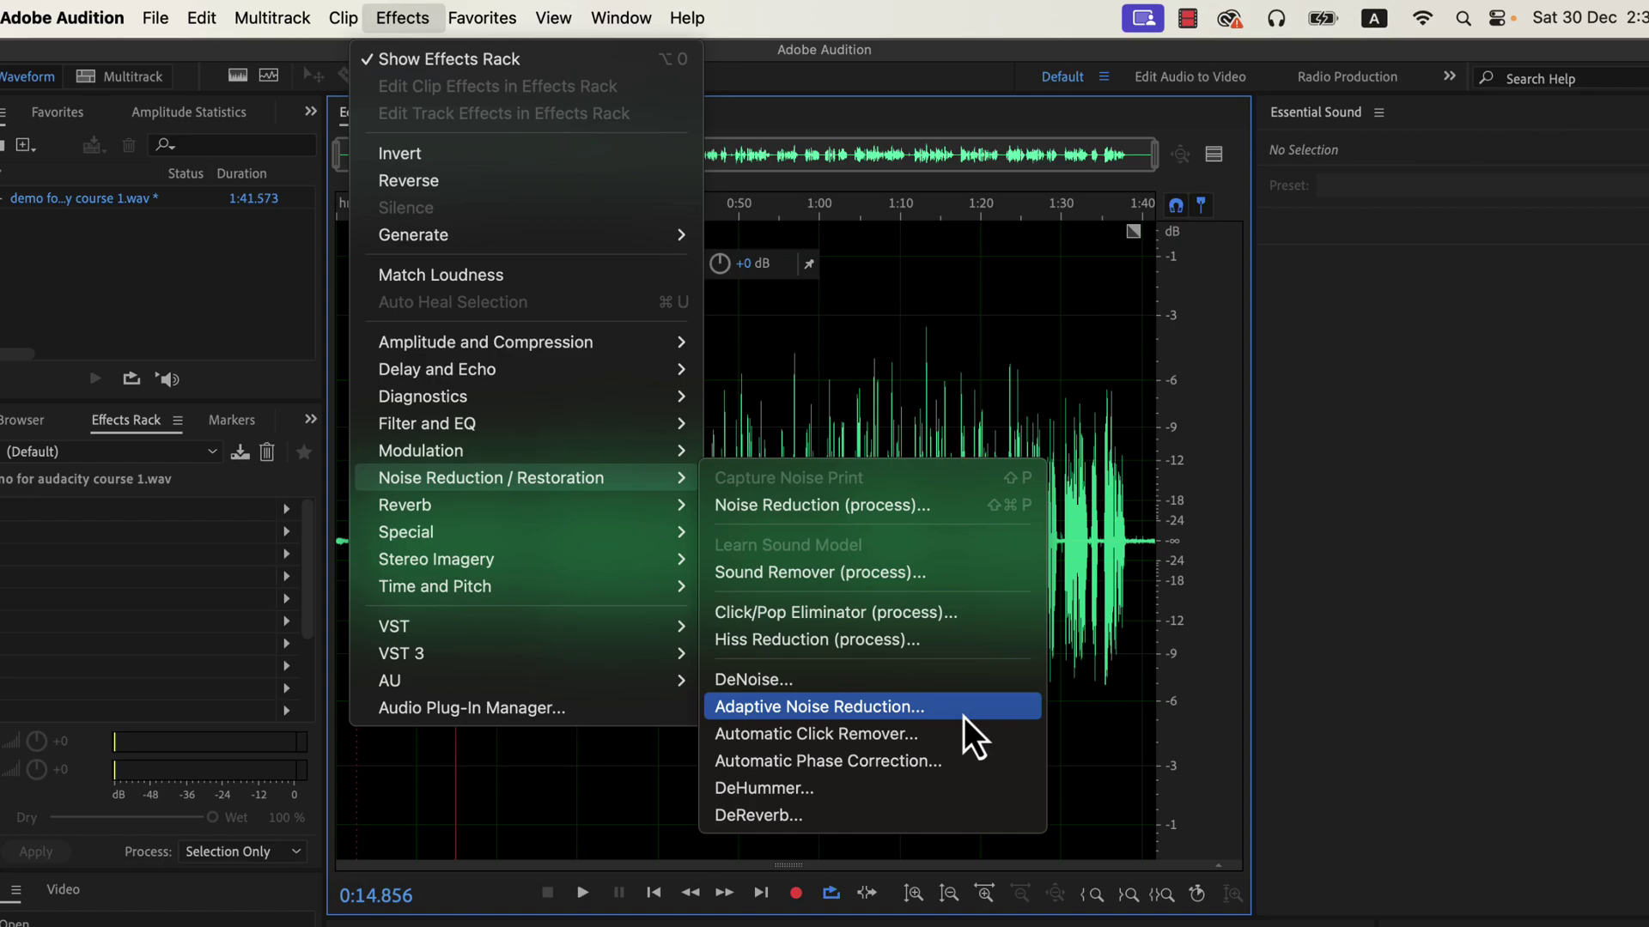
pyautogui.click(937, 683)
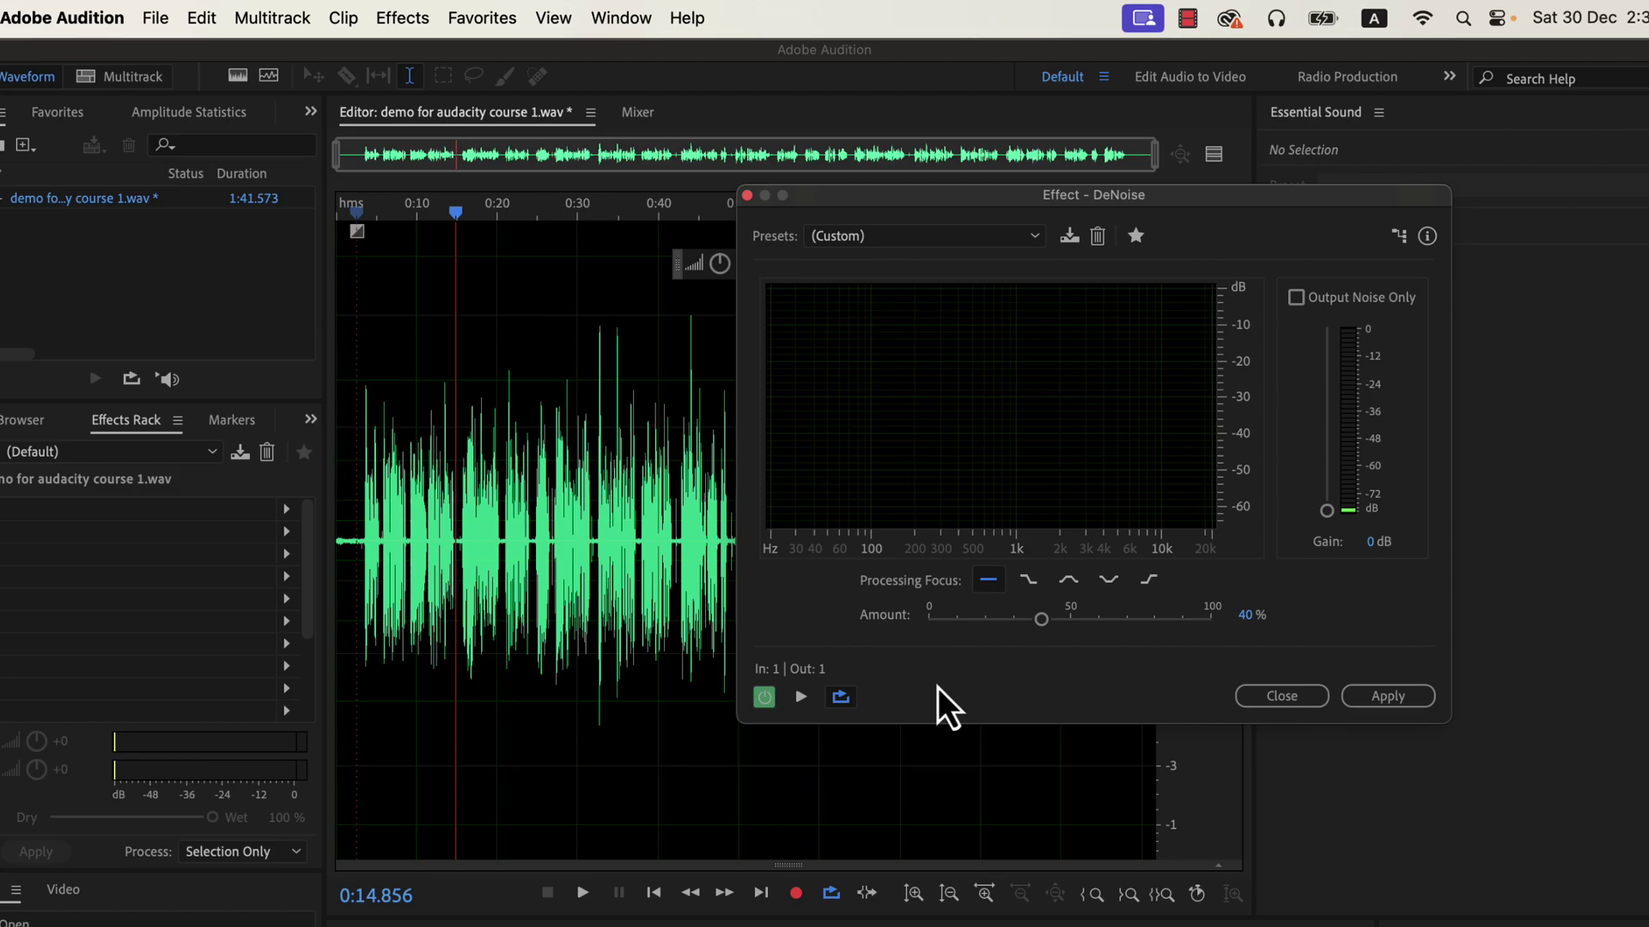
# Turn on the preview editor and the spectral frequency display for original and DeNoise preview.
pyautogui.click(1218, 156)
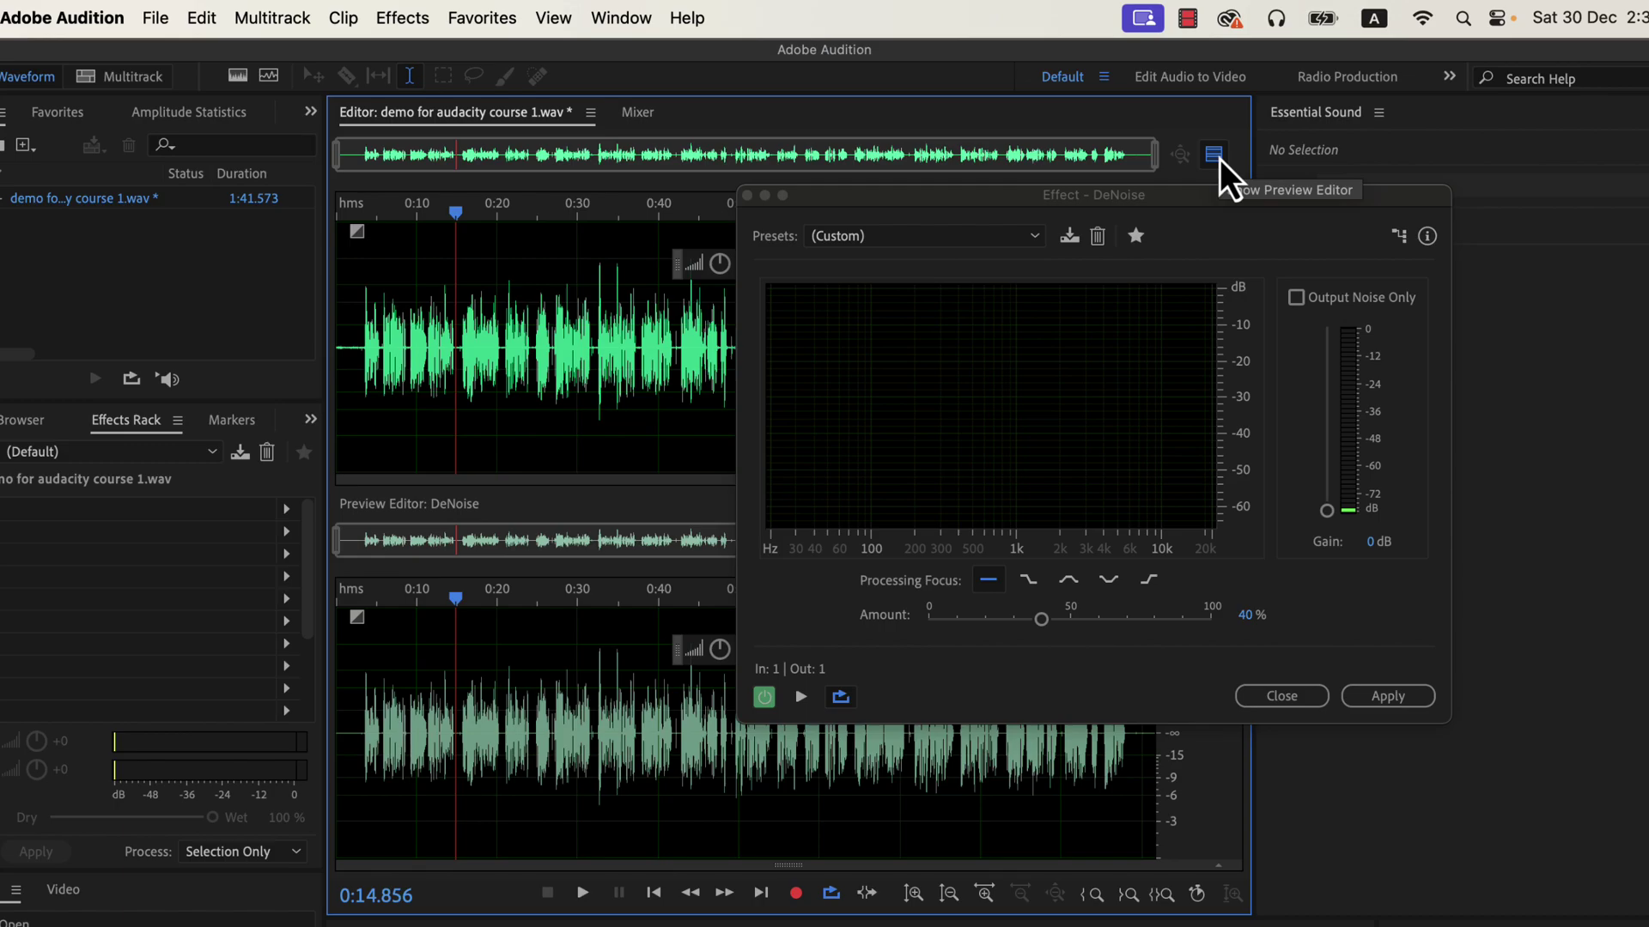
pyautogui.click(238, 78)
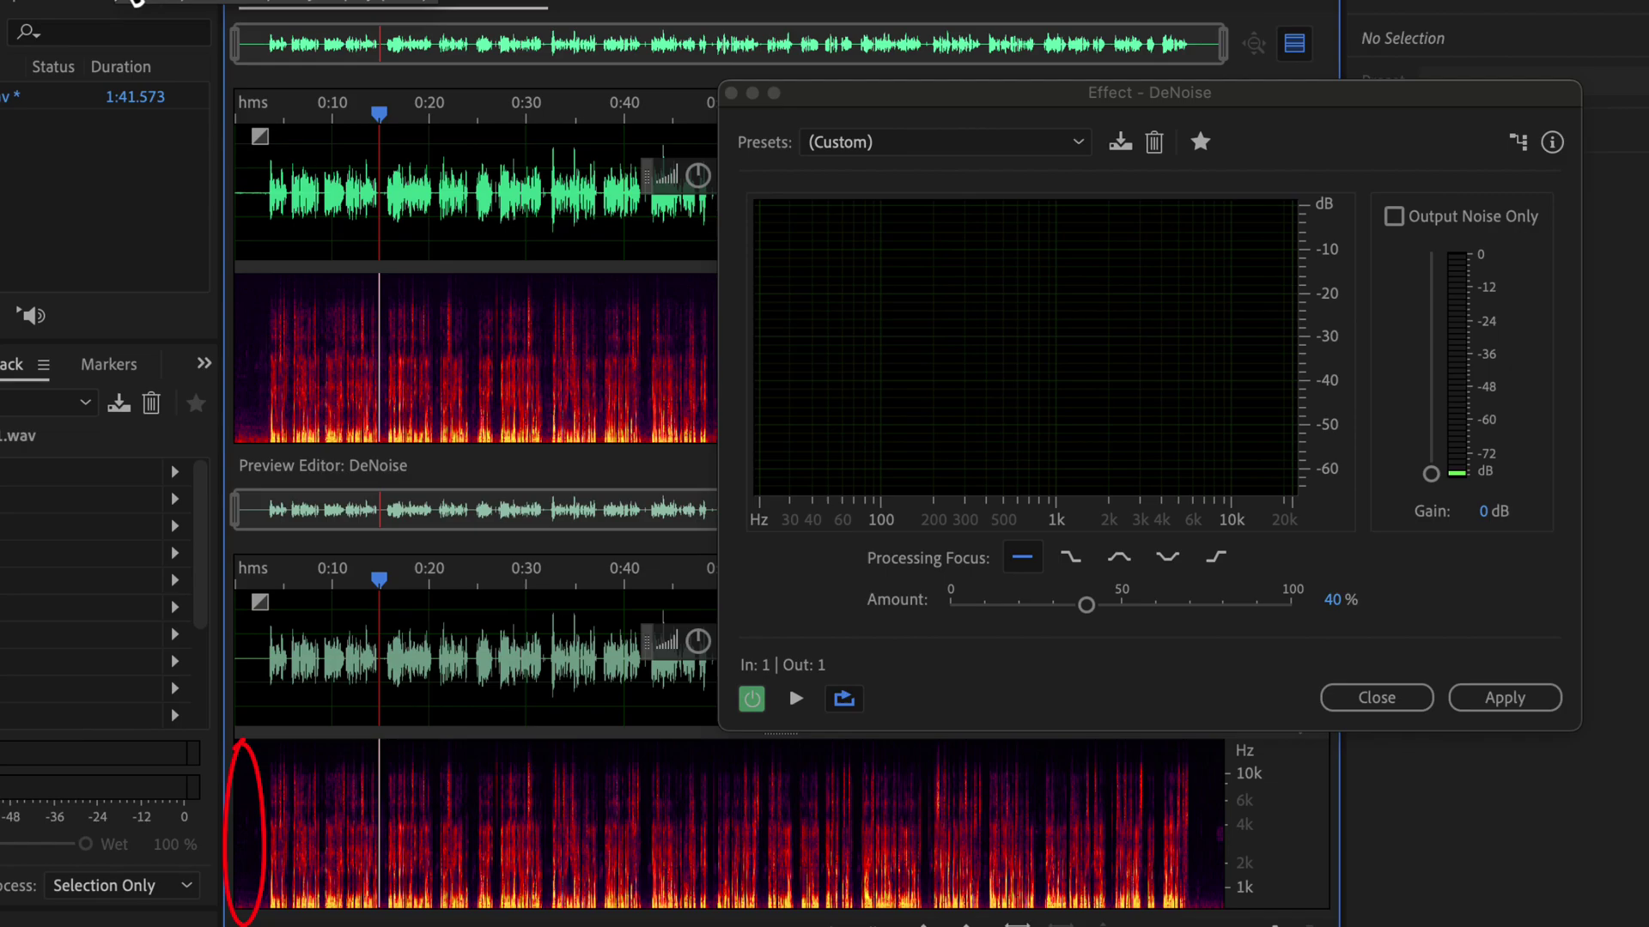
# Try the Heavy Noise Reduction preset, then choose Light Noise Reduction and raise Amount to 40%.
pyautogui.click(844, 142)
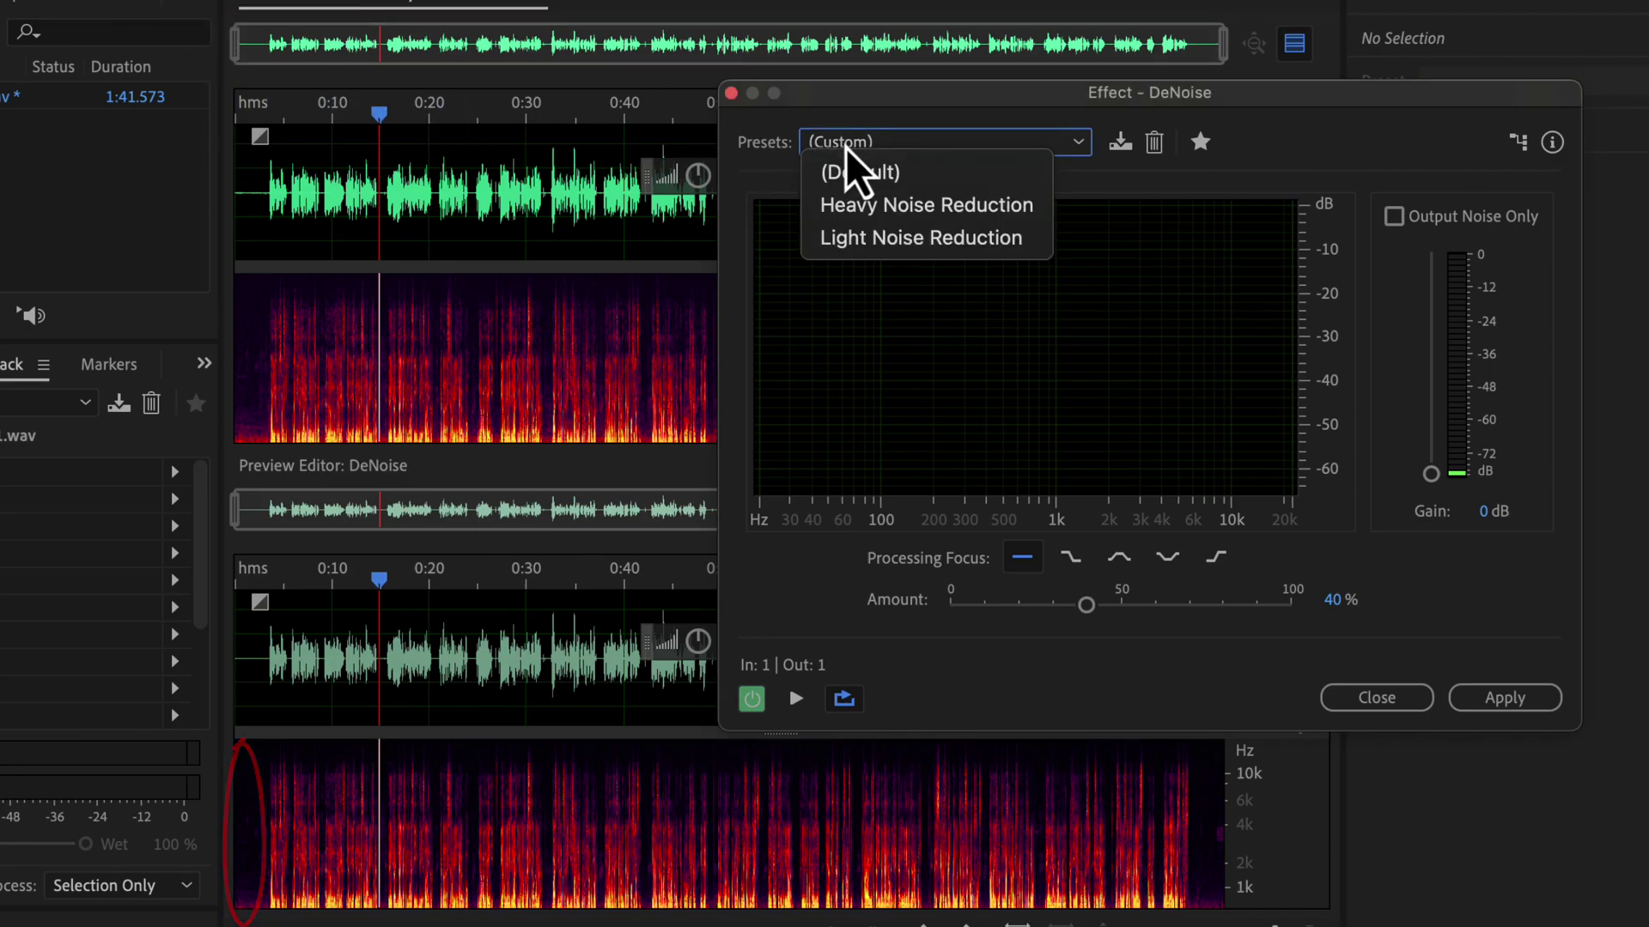
pyautogui.click(852, 209)
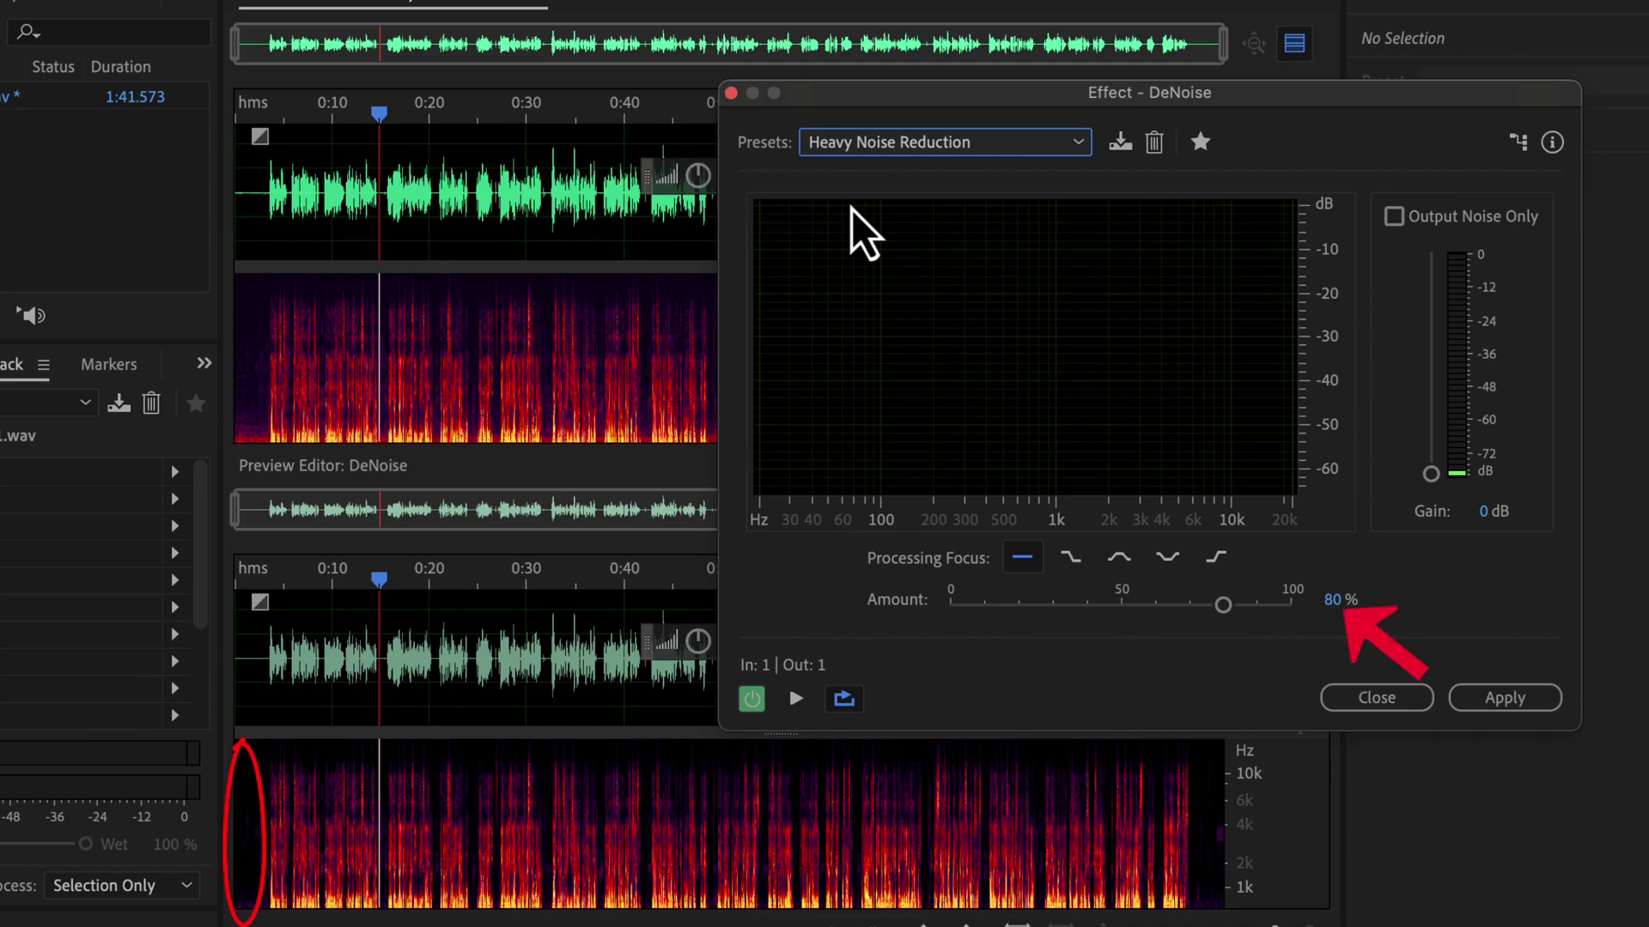
pyautogui.click(874, 151)
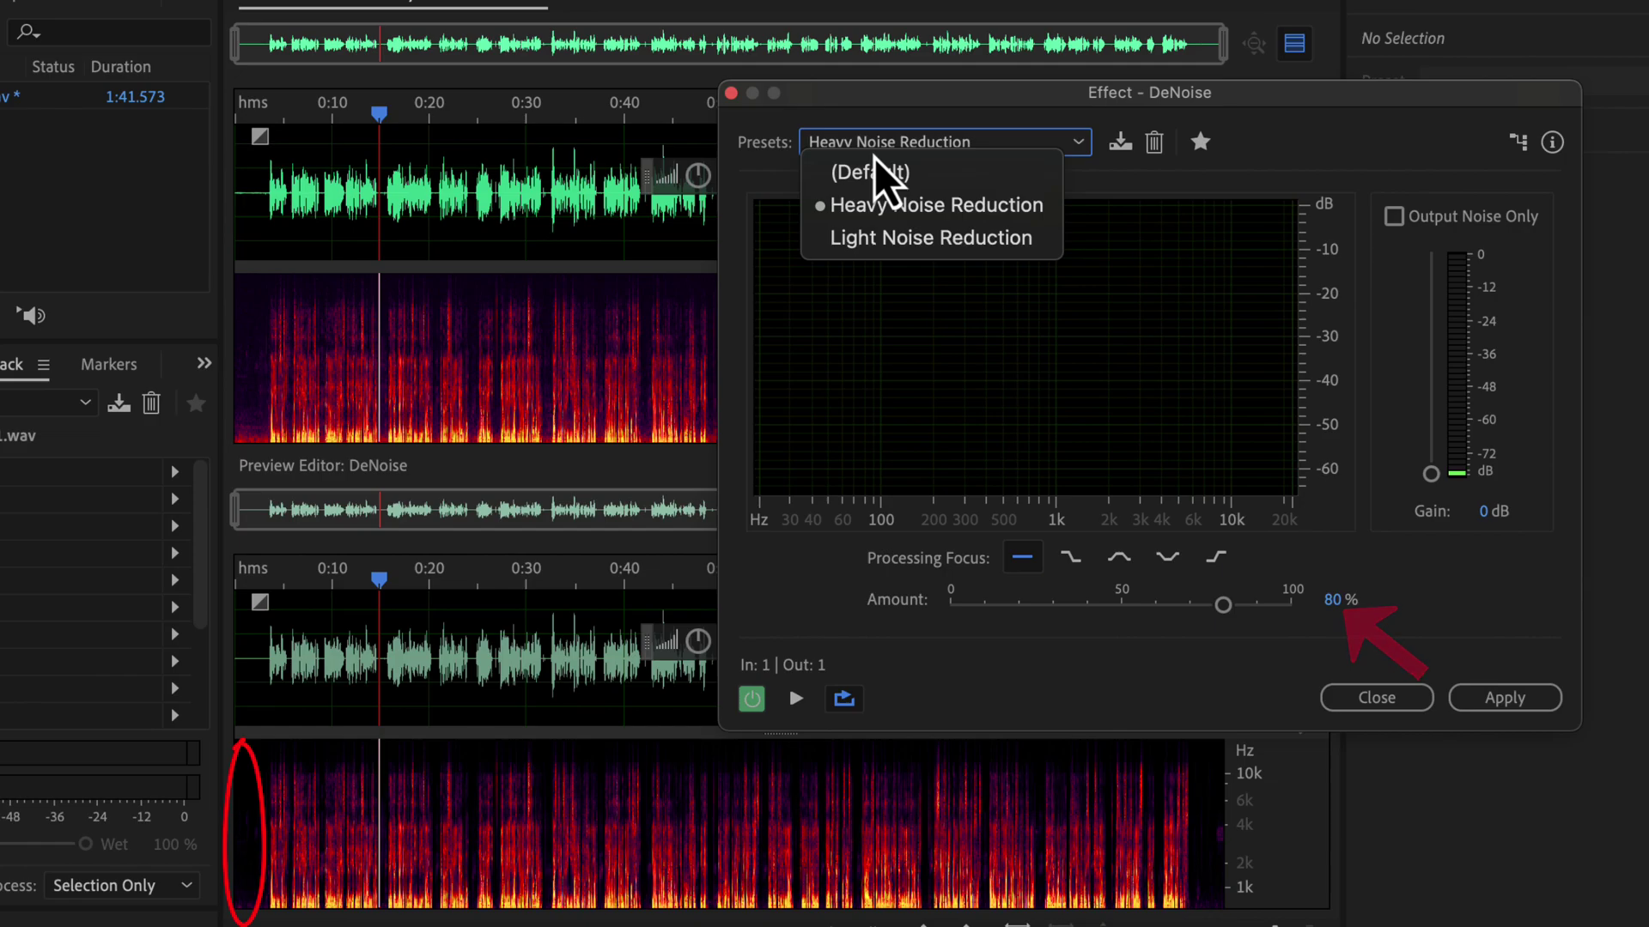
pyautogui.click(872, 248)
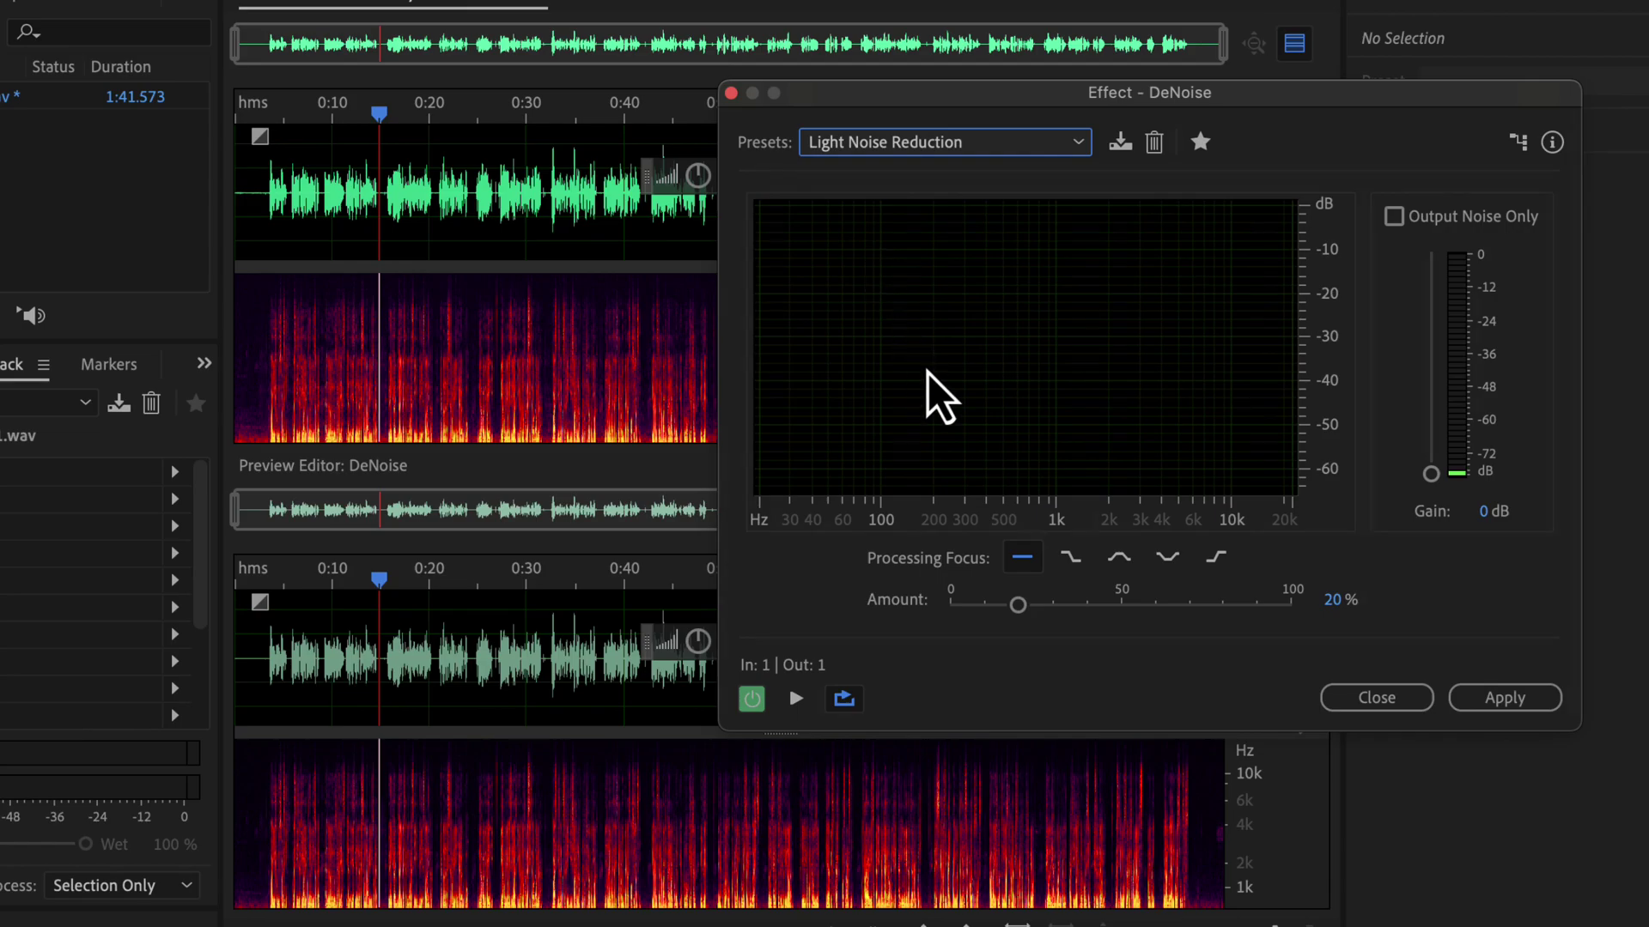
pyautogui.moveTo(1022, 617); pyautogui.dragTo(1089, 610)
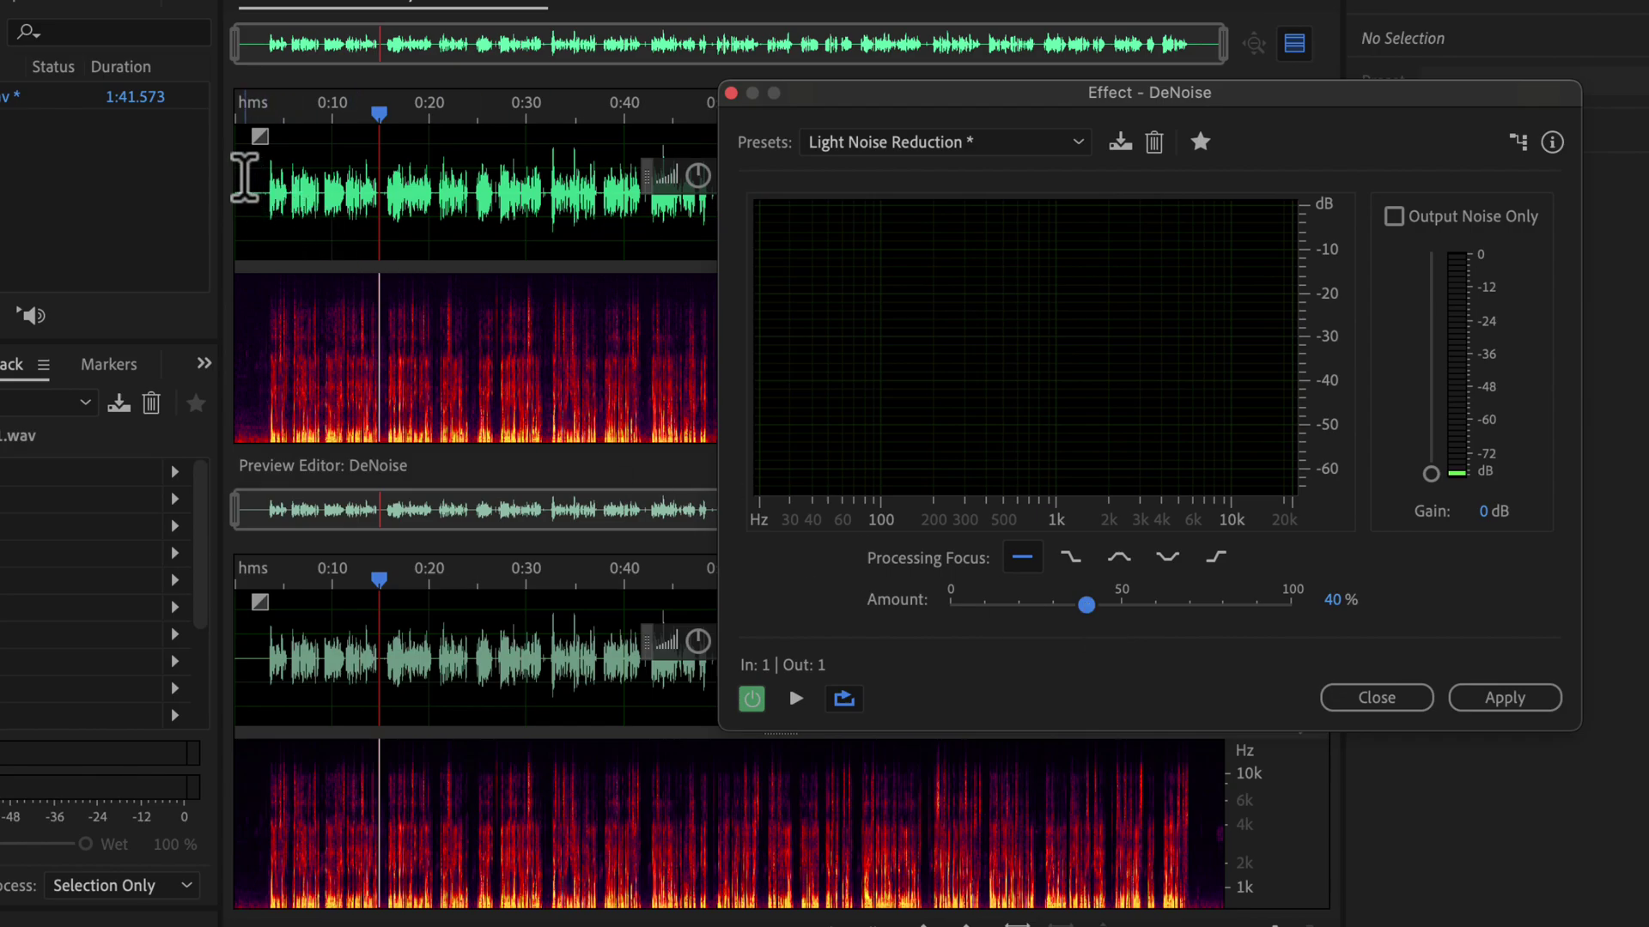
# Preview the denoised audio from the start, compare it against bypass, then apply DeNoise.
pyautogui.click(246, 178)
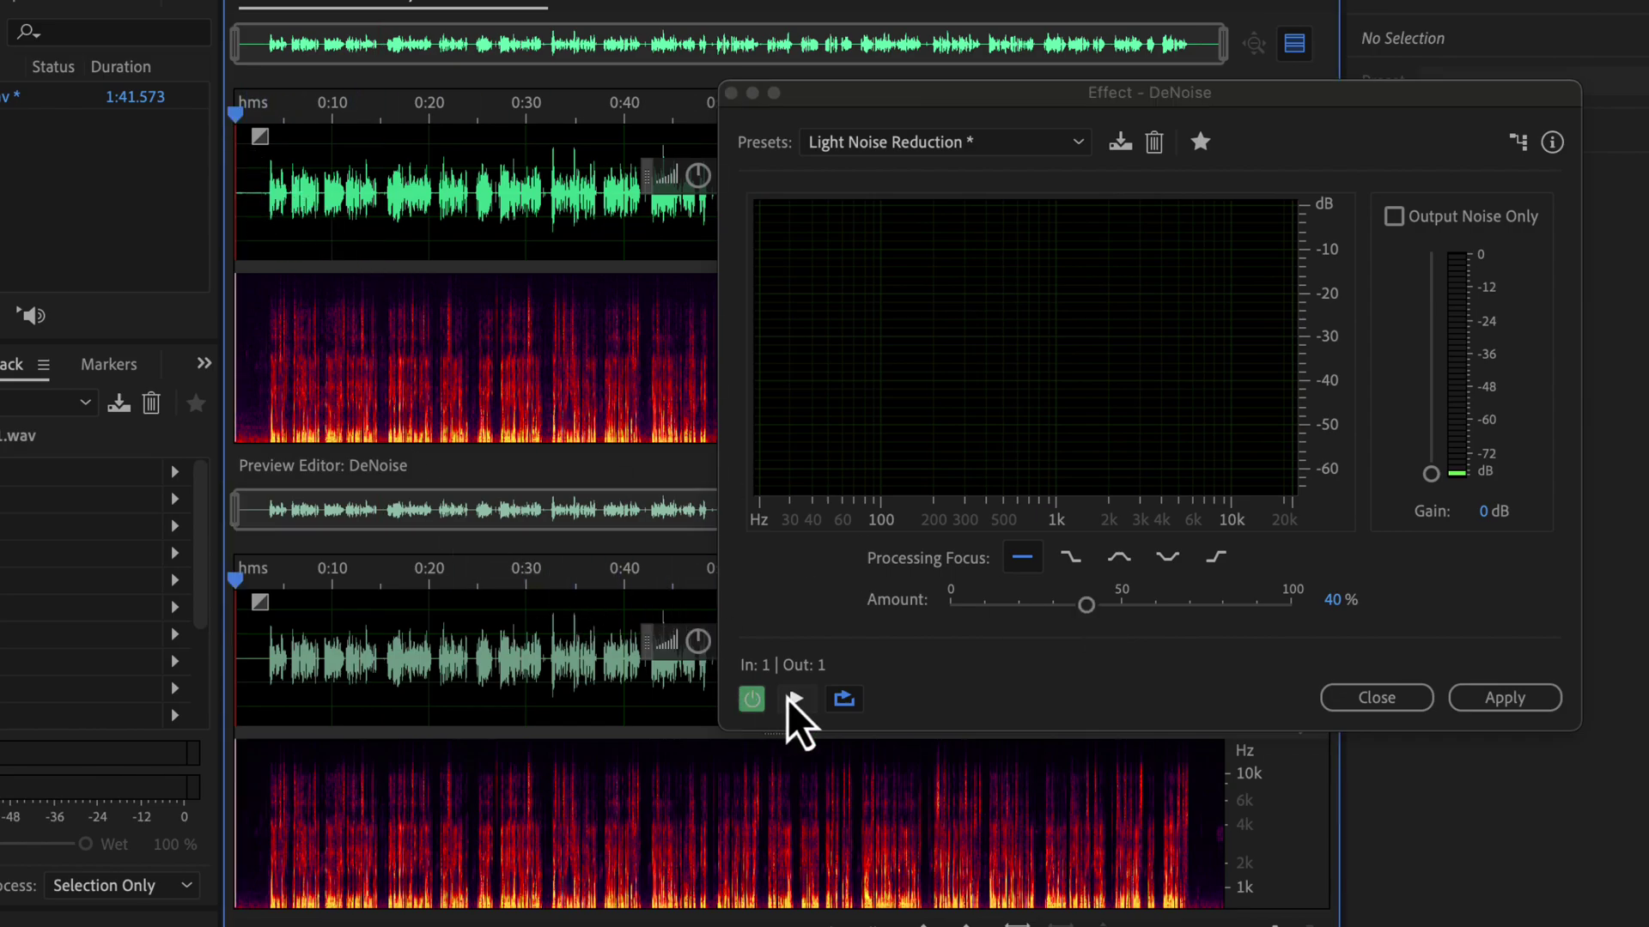
pyautogui.click(791, 699)
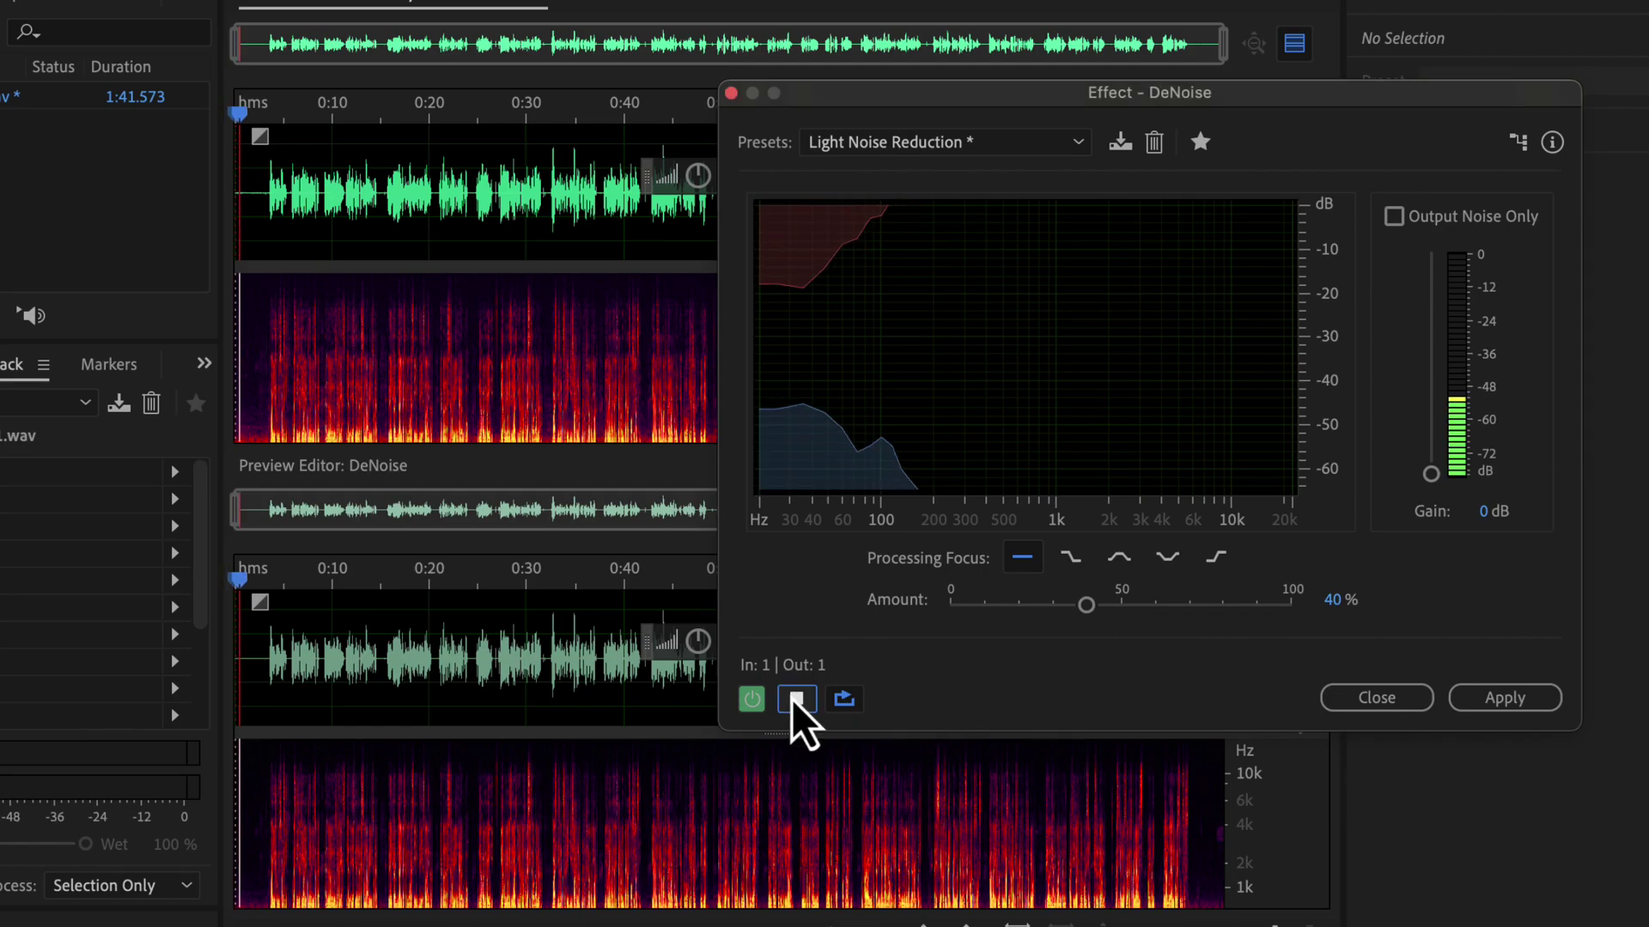
pyautogui.click(751, 701)
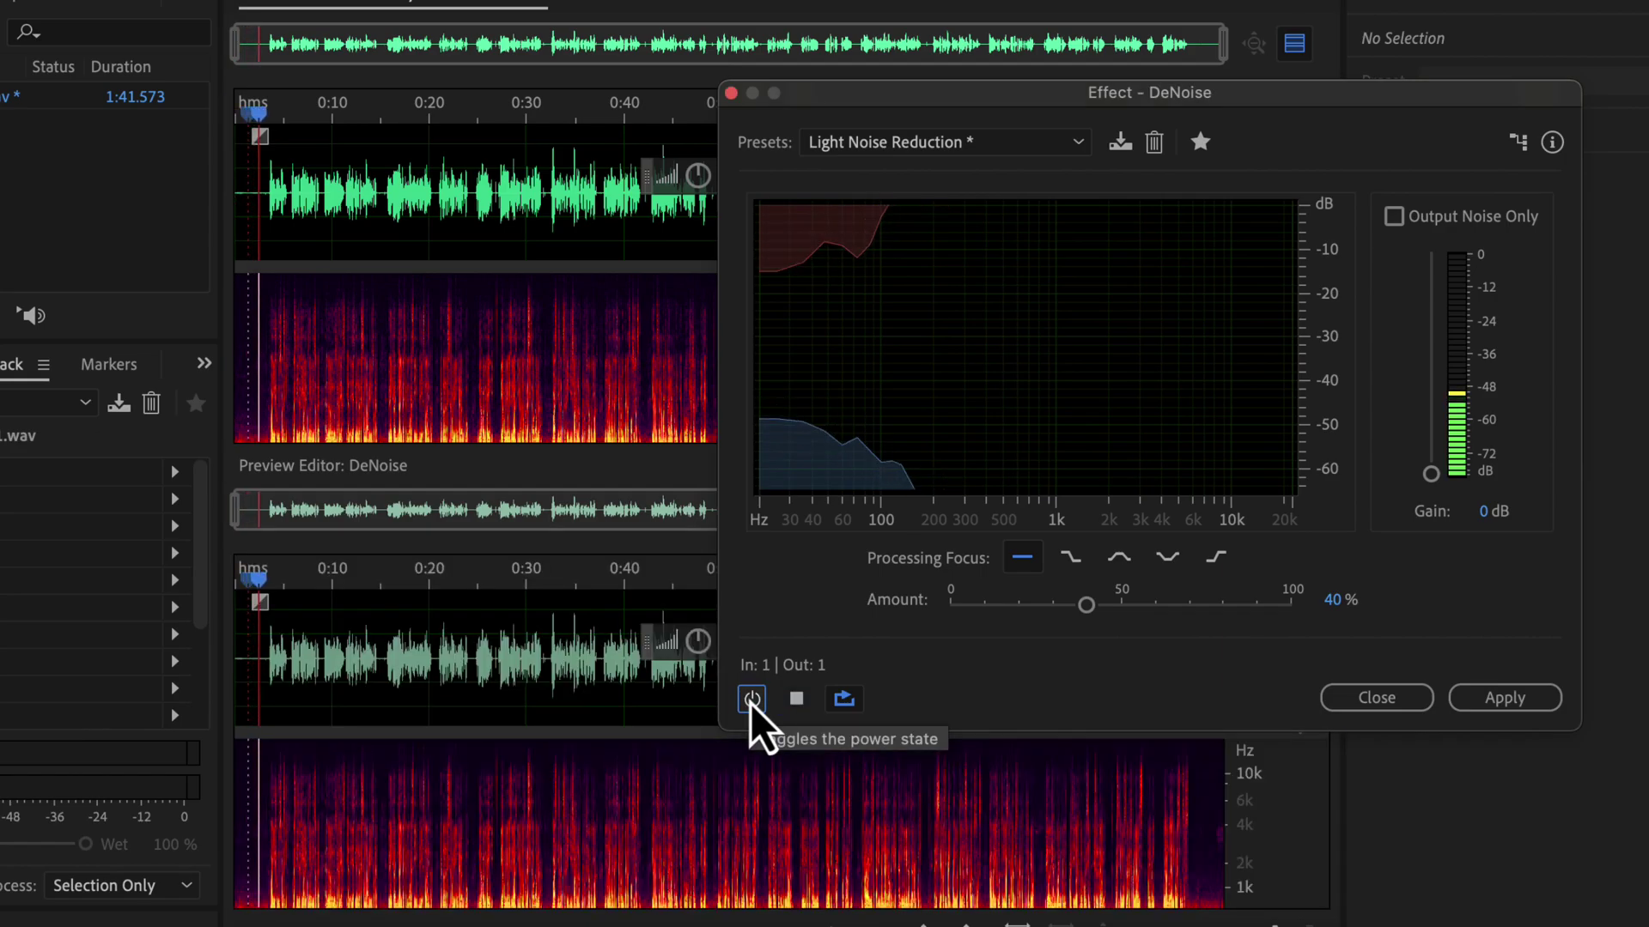
pyautogui.click(751, 701)
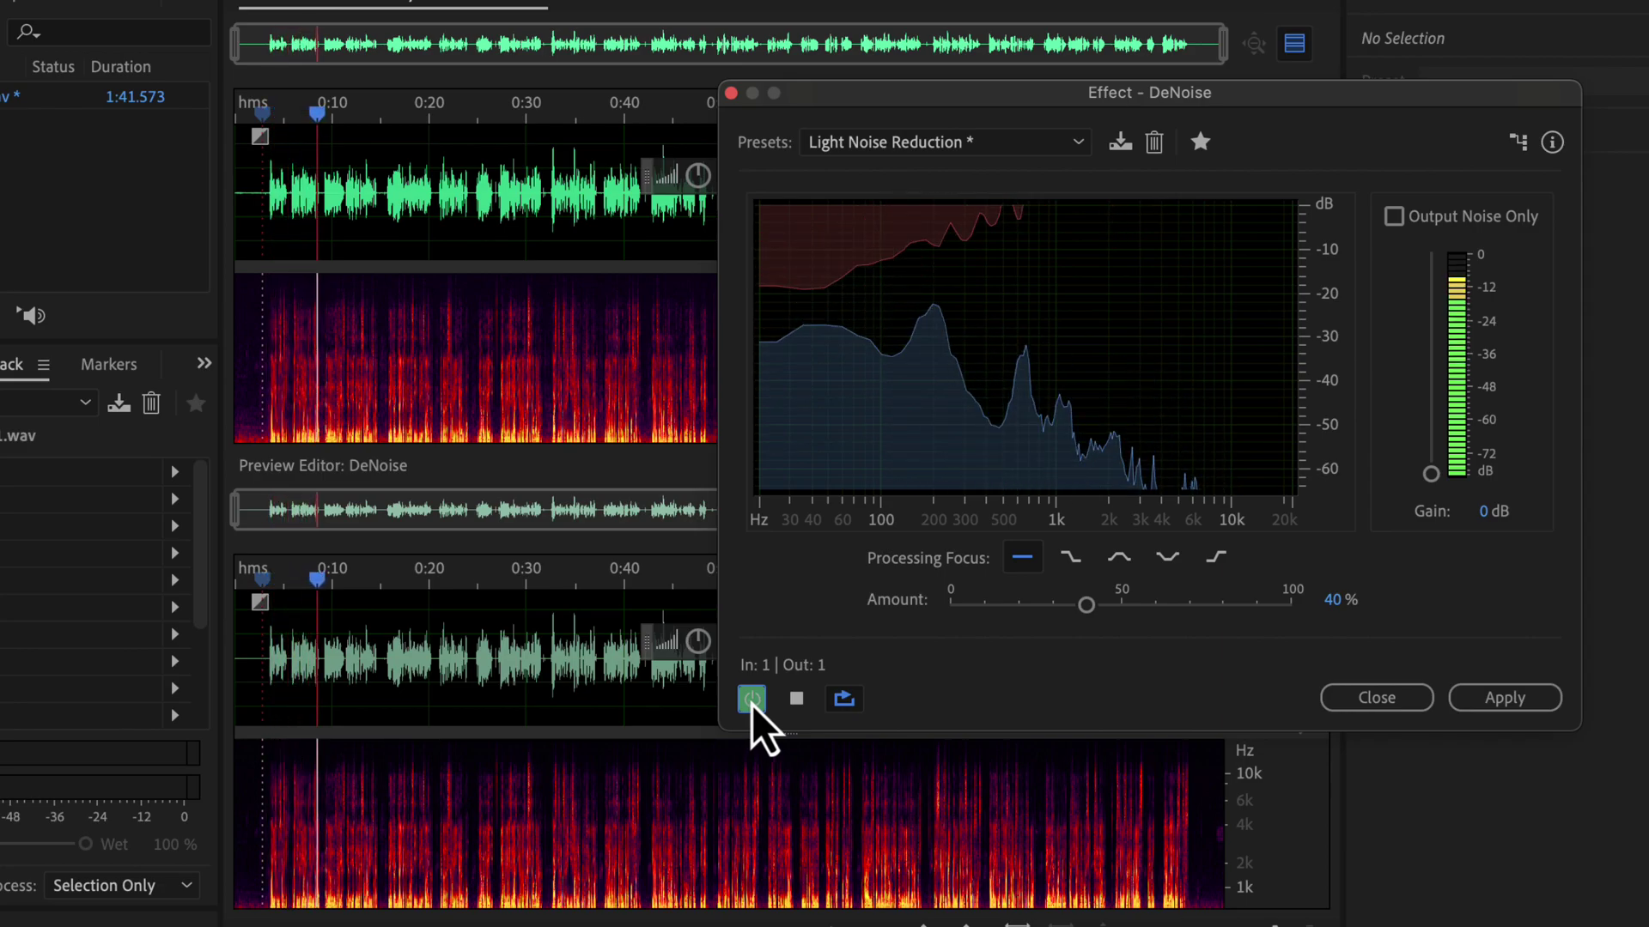
pyautogui.click(751, 699)
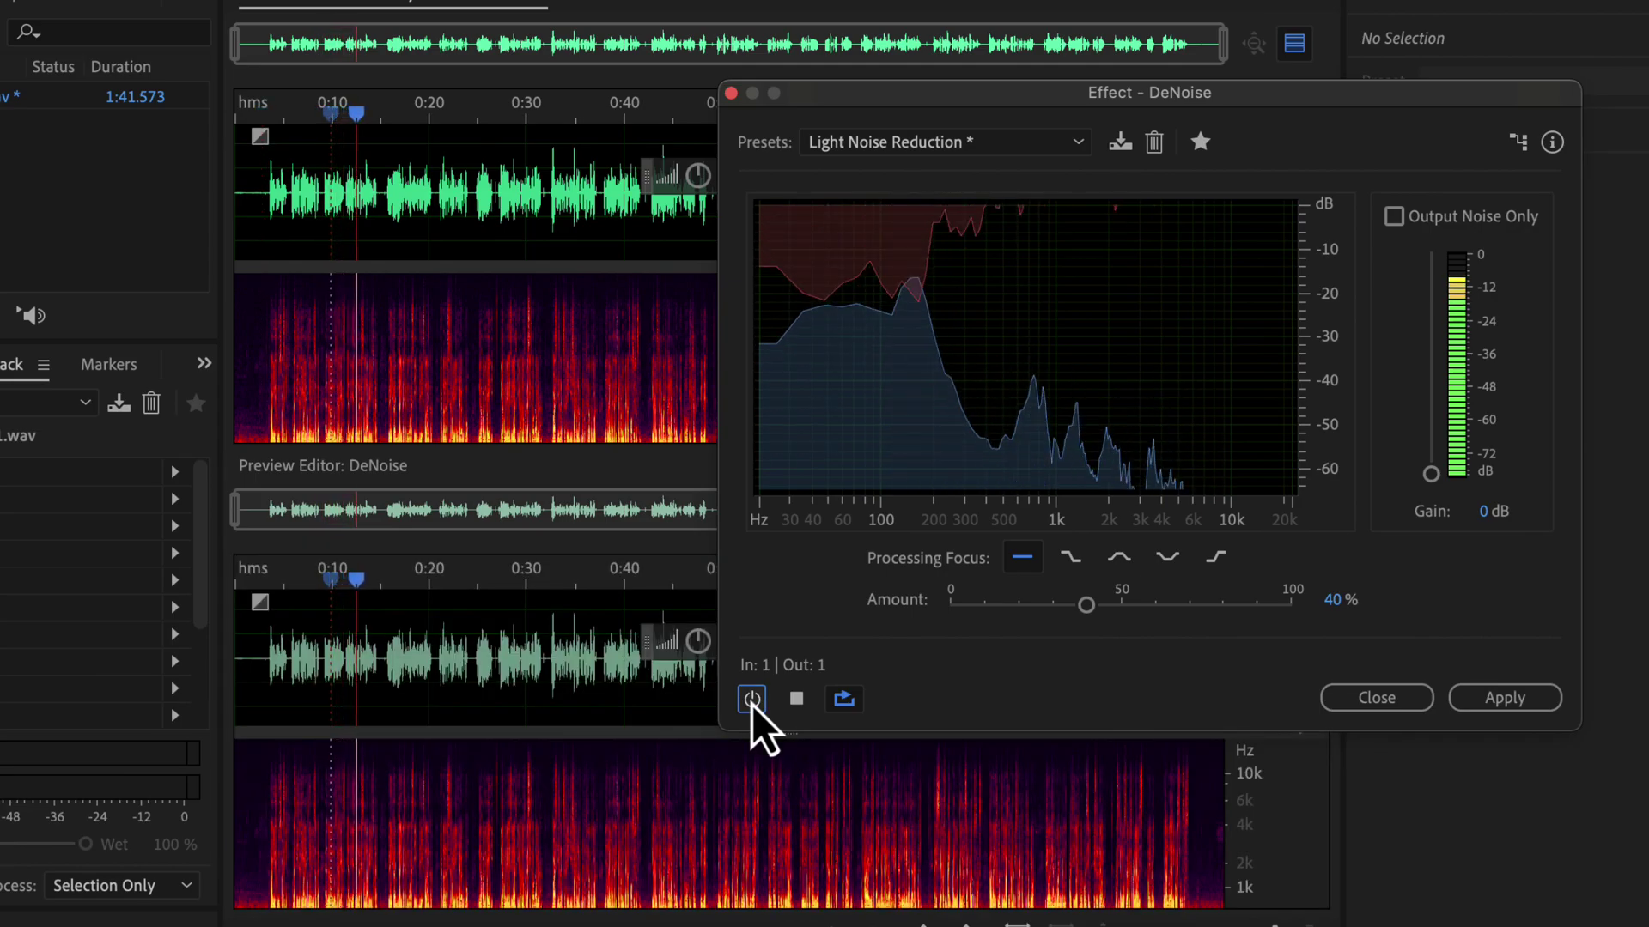
pyautogui.click(752, 699)
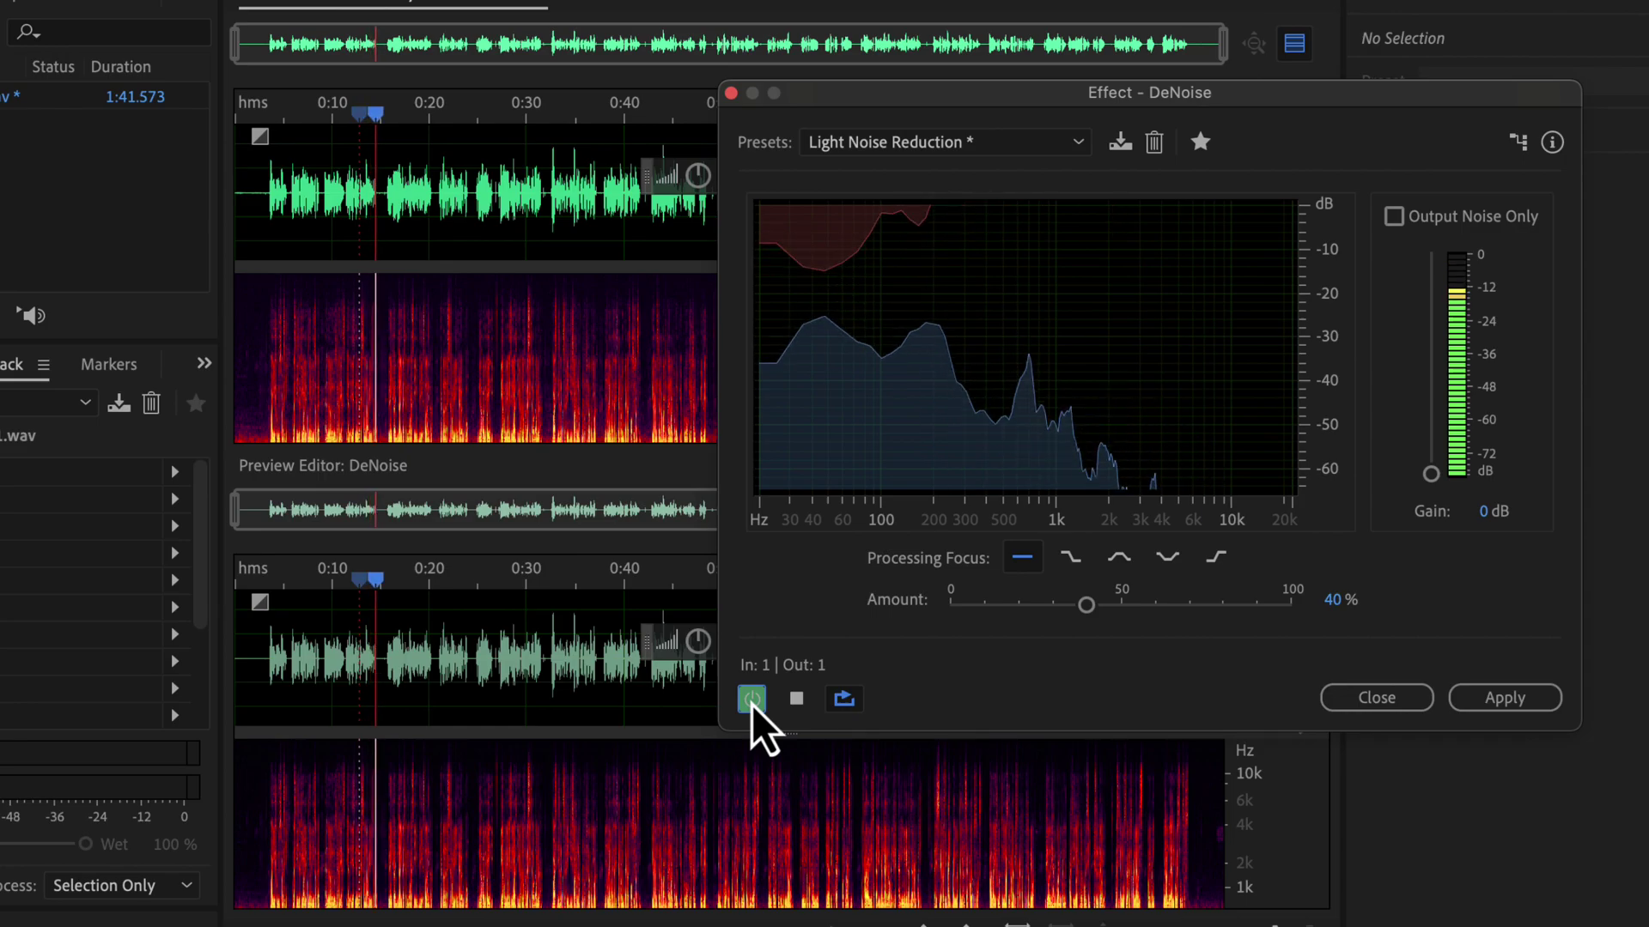
pyautogui.press('space')
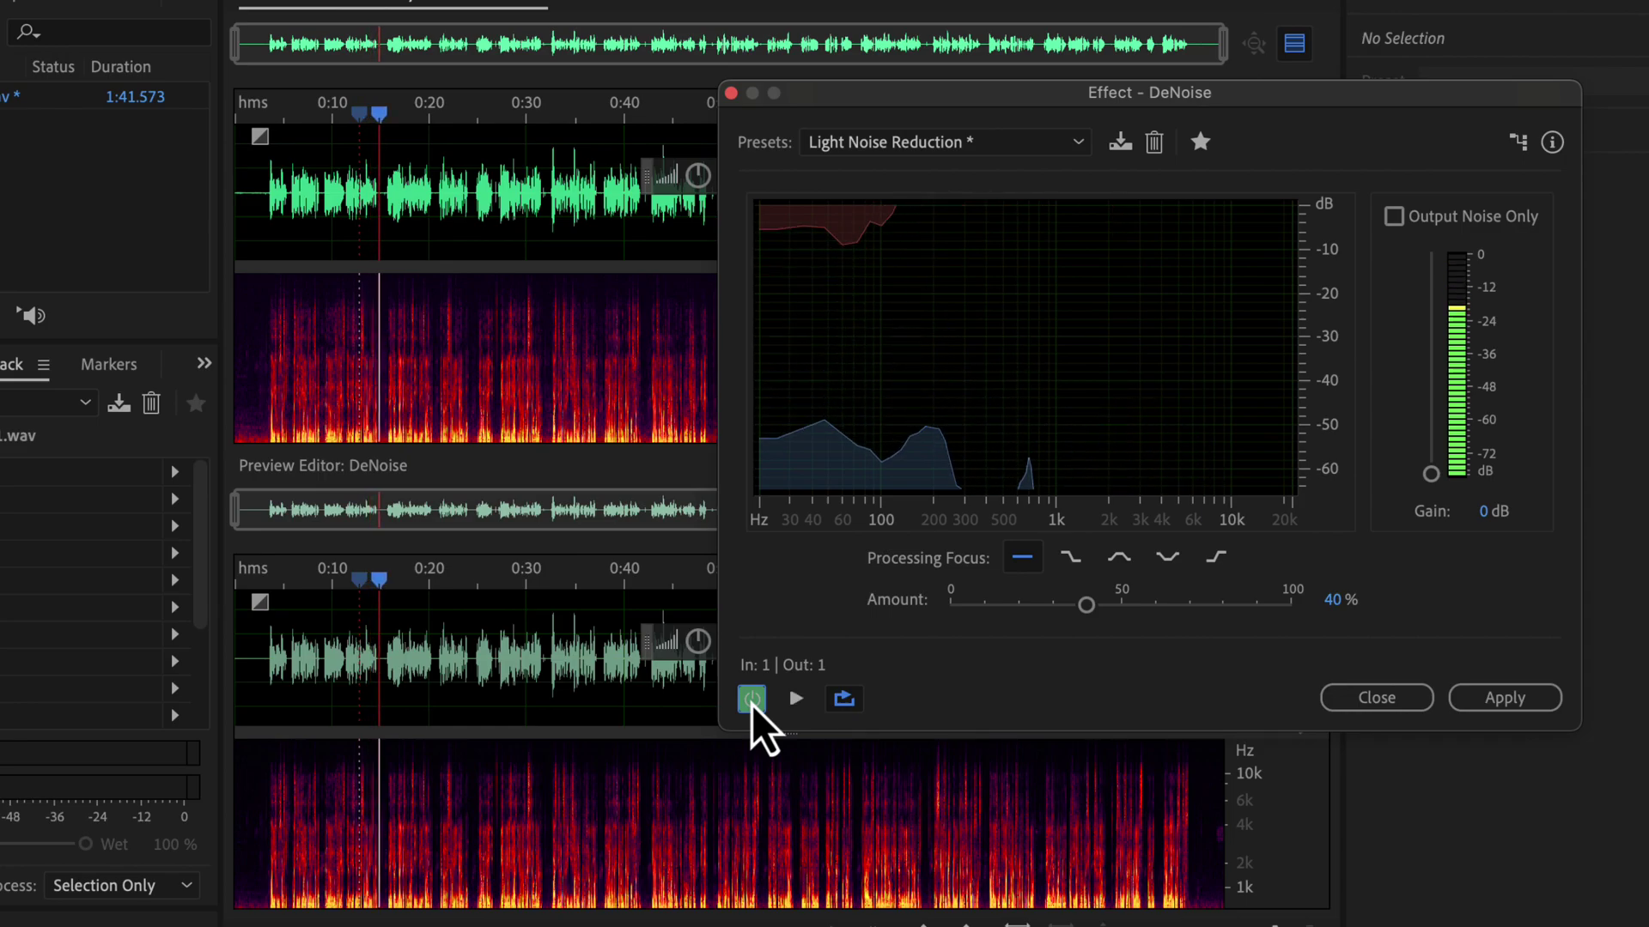
pyautogui.click(1526, 708)
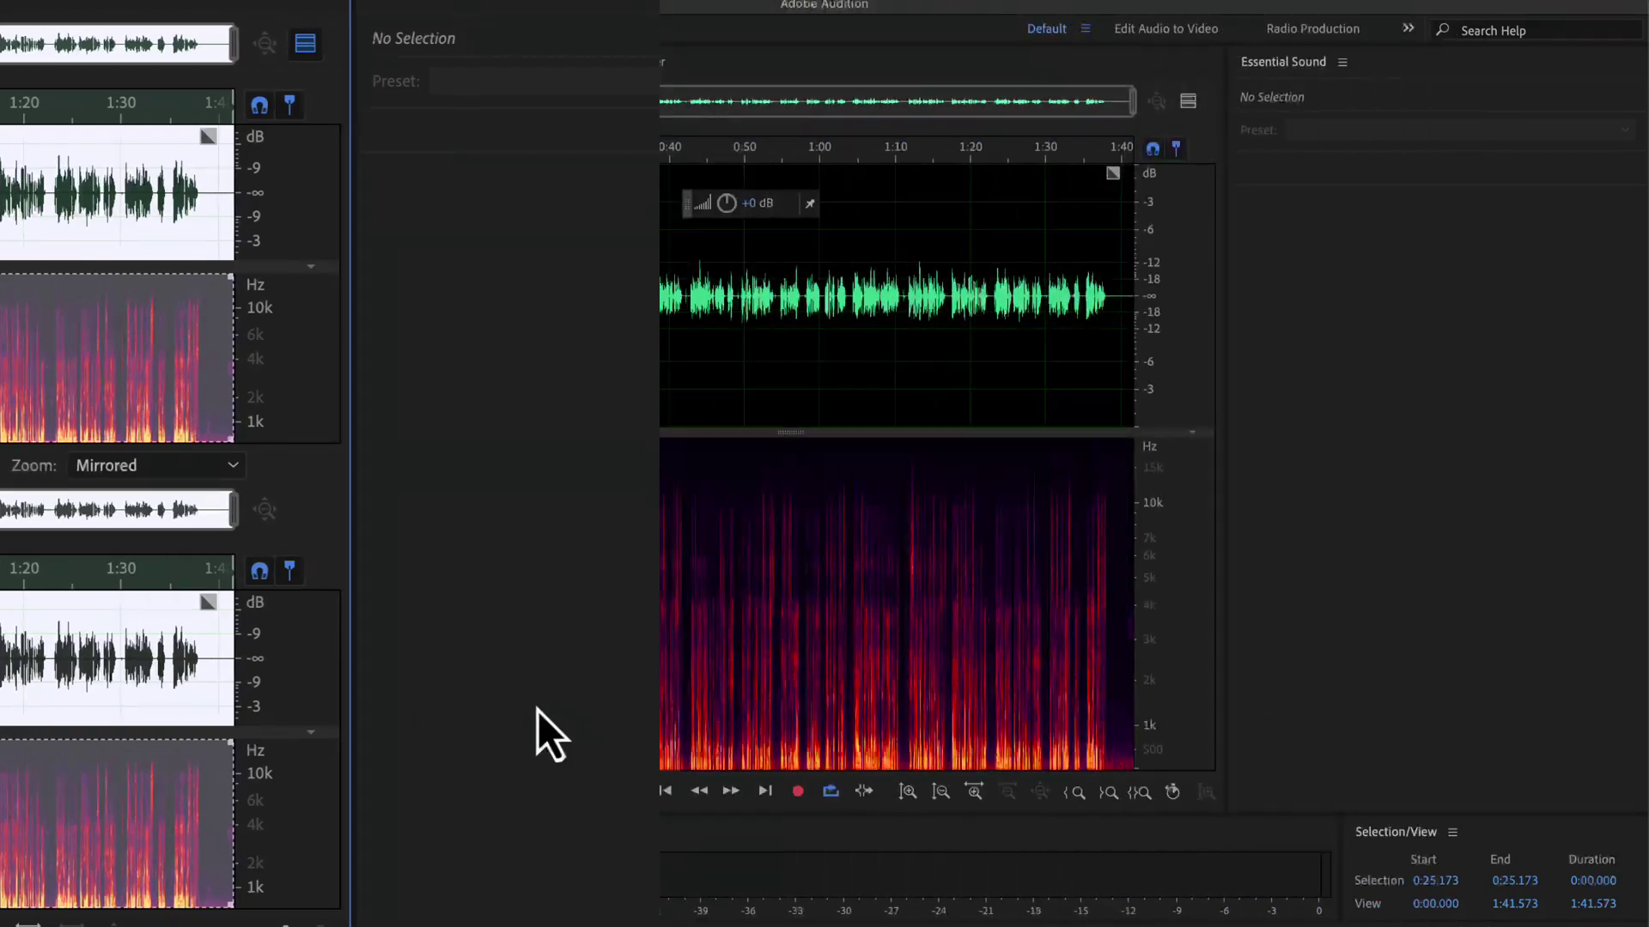
# Load the Clear Voice Effects Rack preset and dismiss the CPU-intensive effects alert.
pyautogui.click(110, 379)
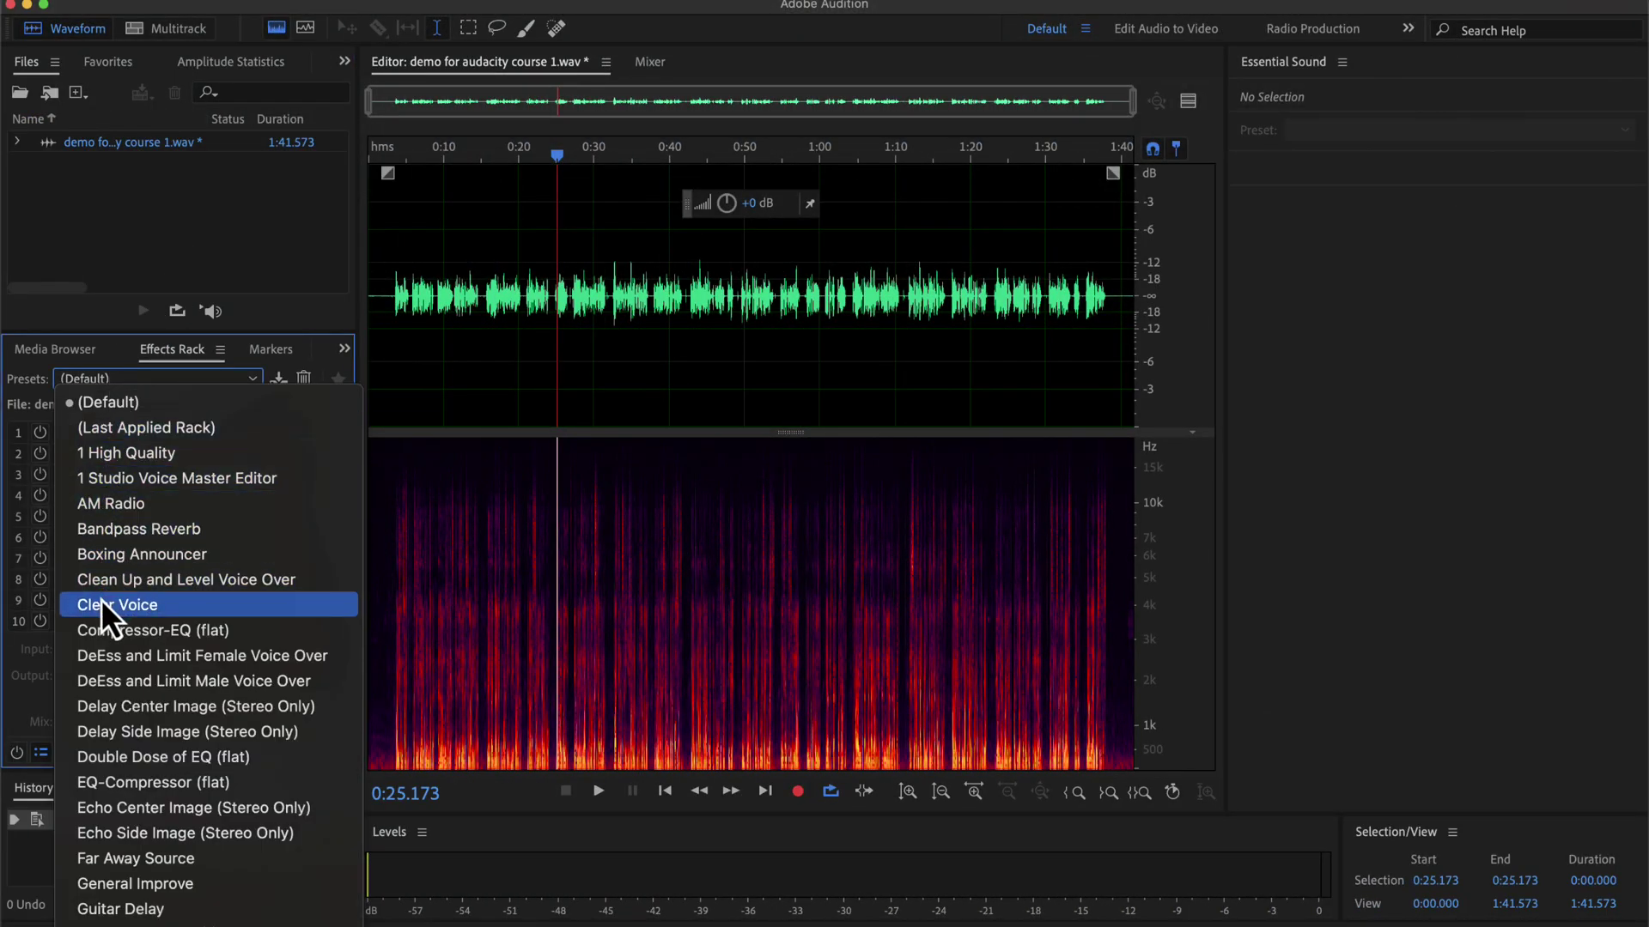
pyautogui.click(169, 605)
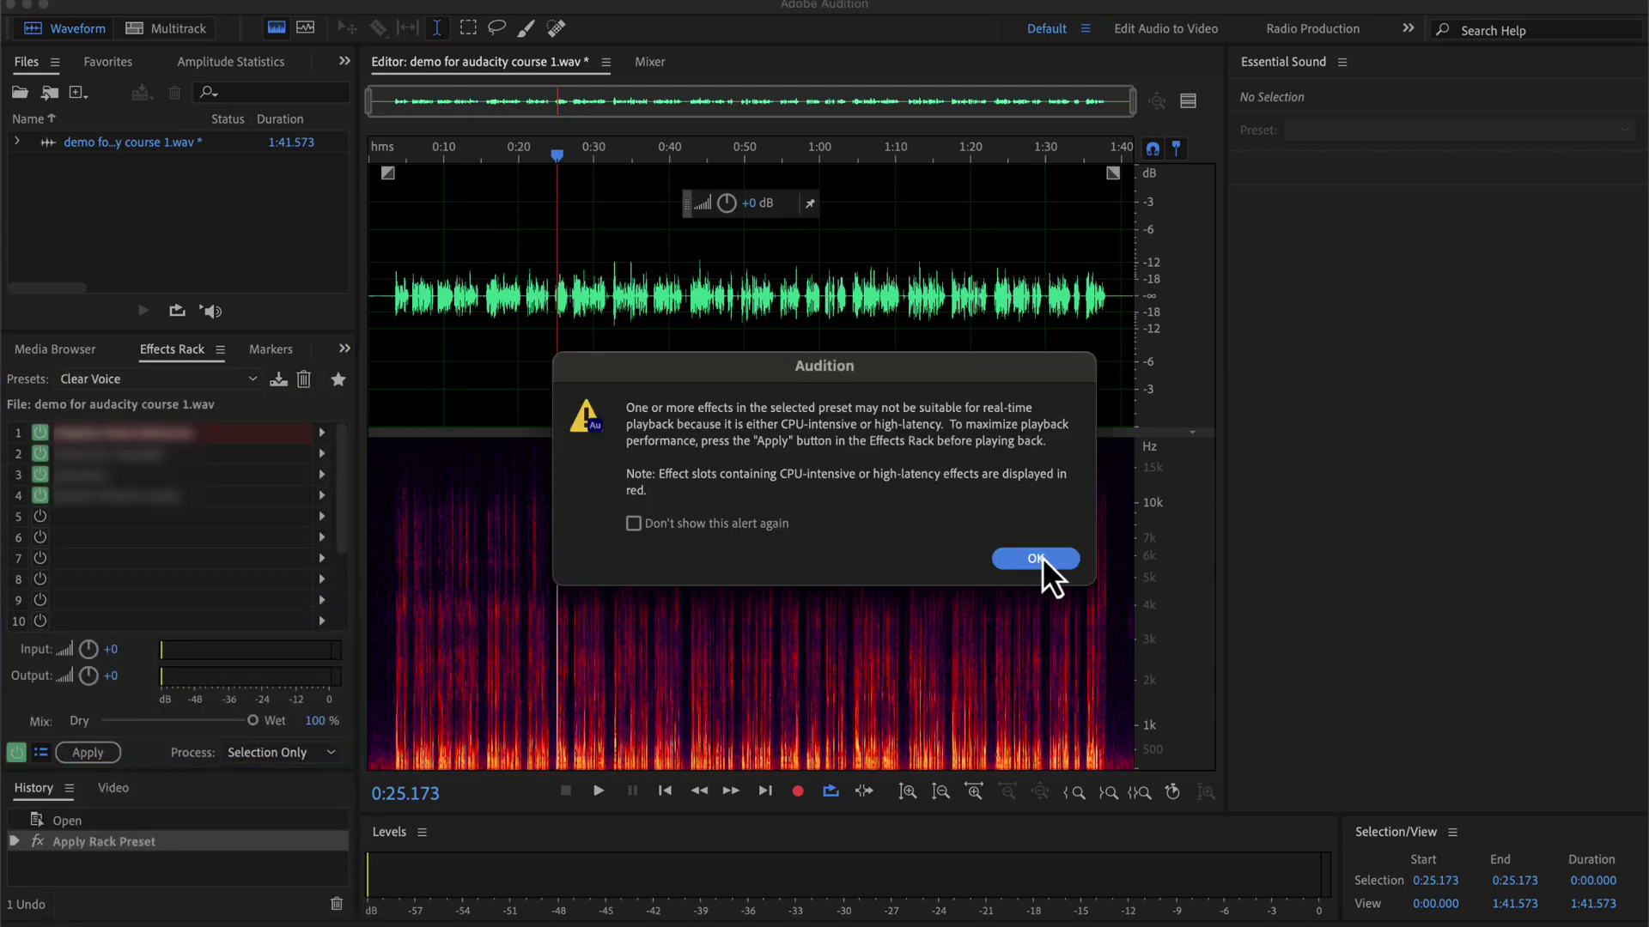
pyautogui.click(1036, 558)
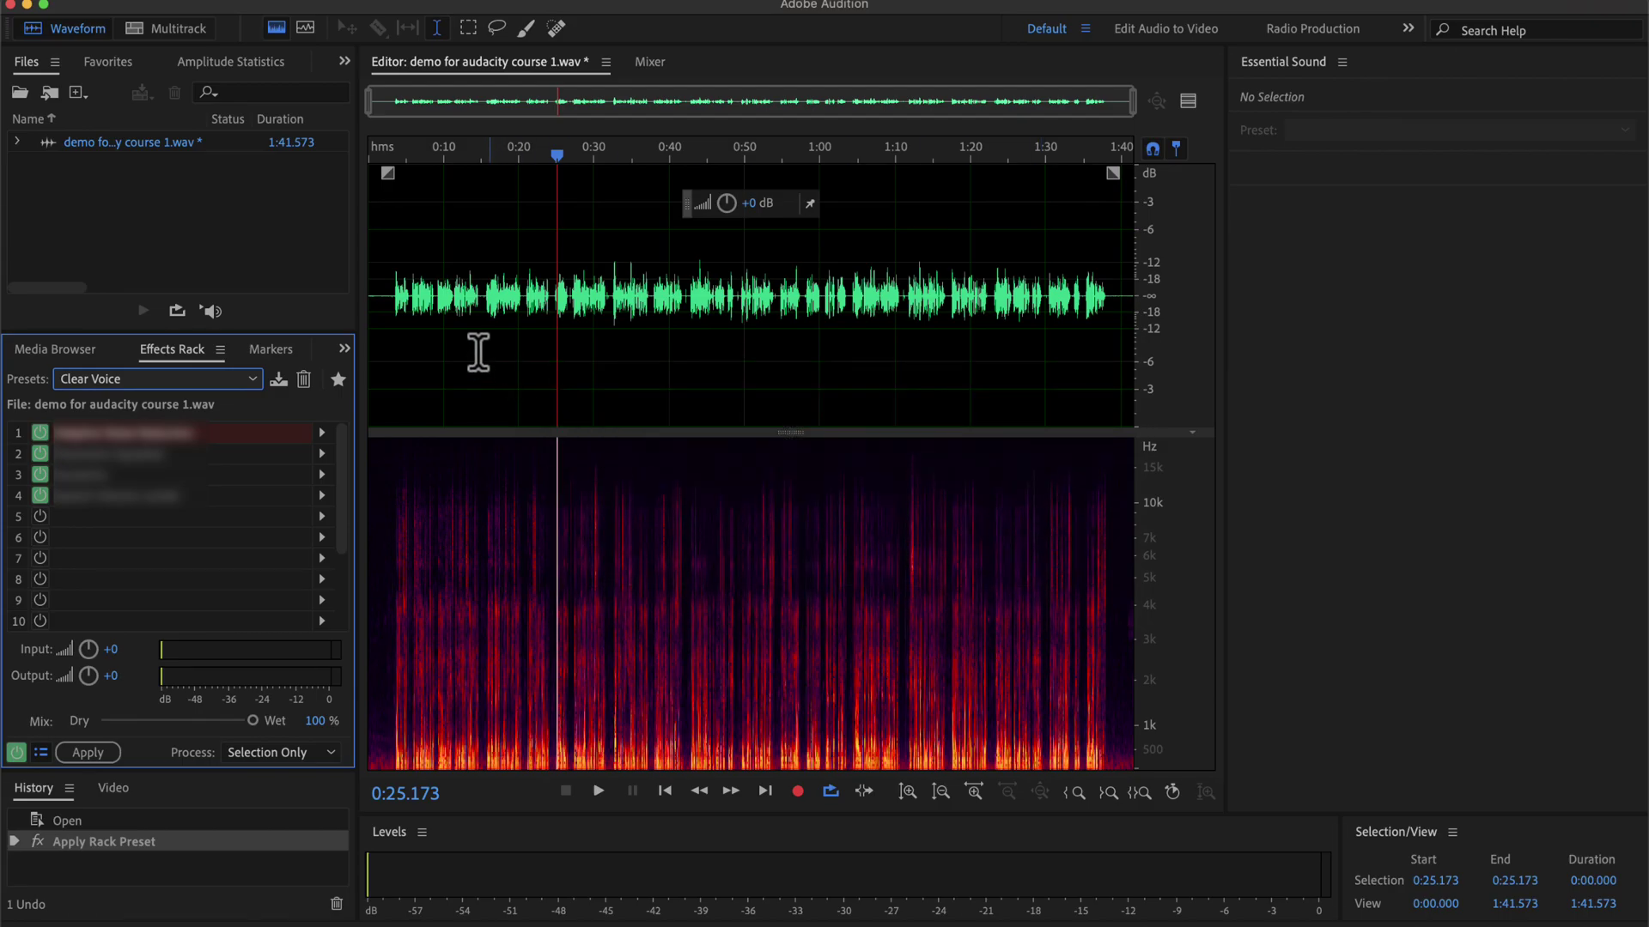
# A/B the recording with and without Clear Voice via History, keep it applied, then switch to Chrome.
pyautogui.click(377, 284)
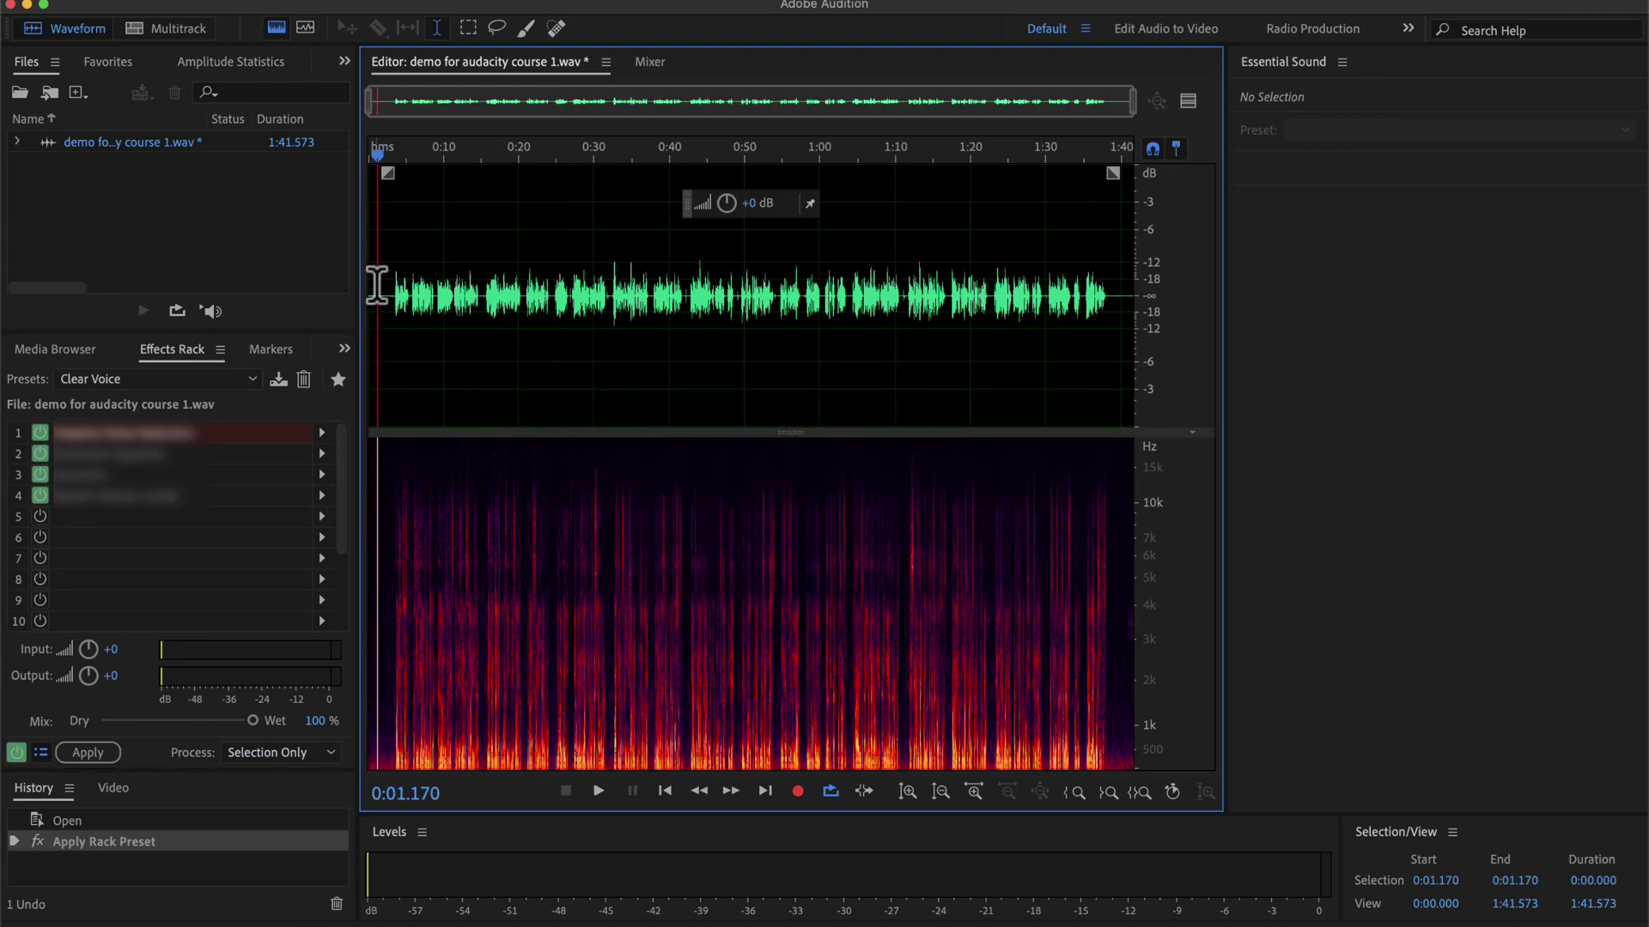
pyautogui.press('space')
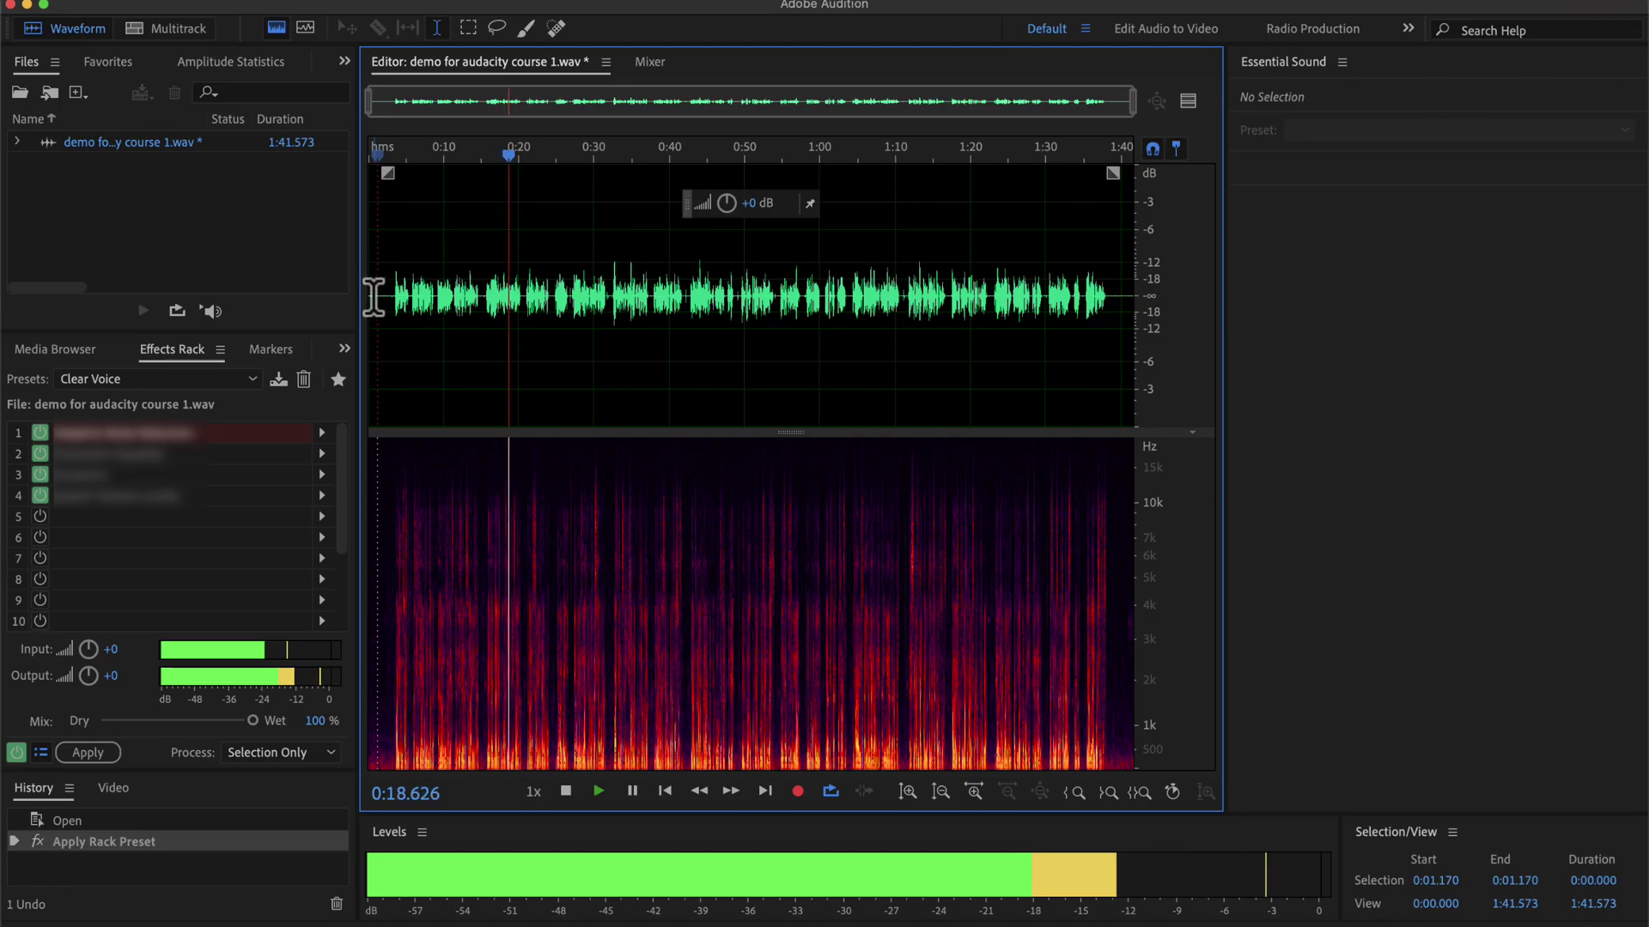
pyautogui.click(79, 826)
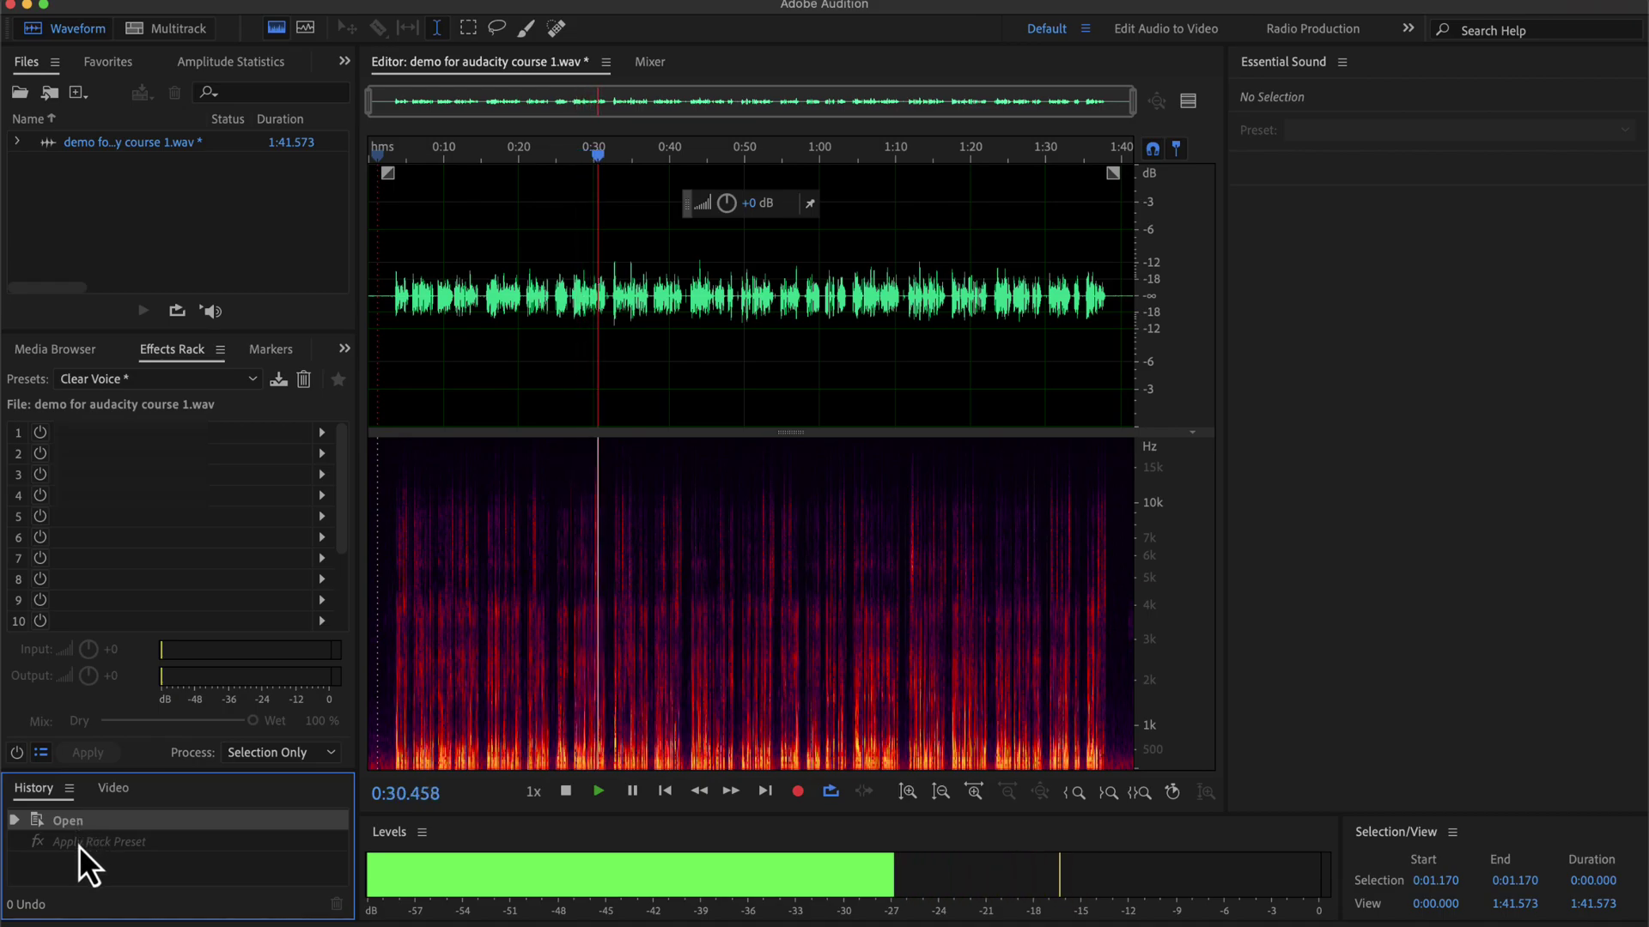
pyautogui.click(79, 847)
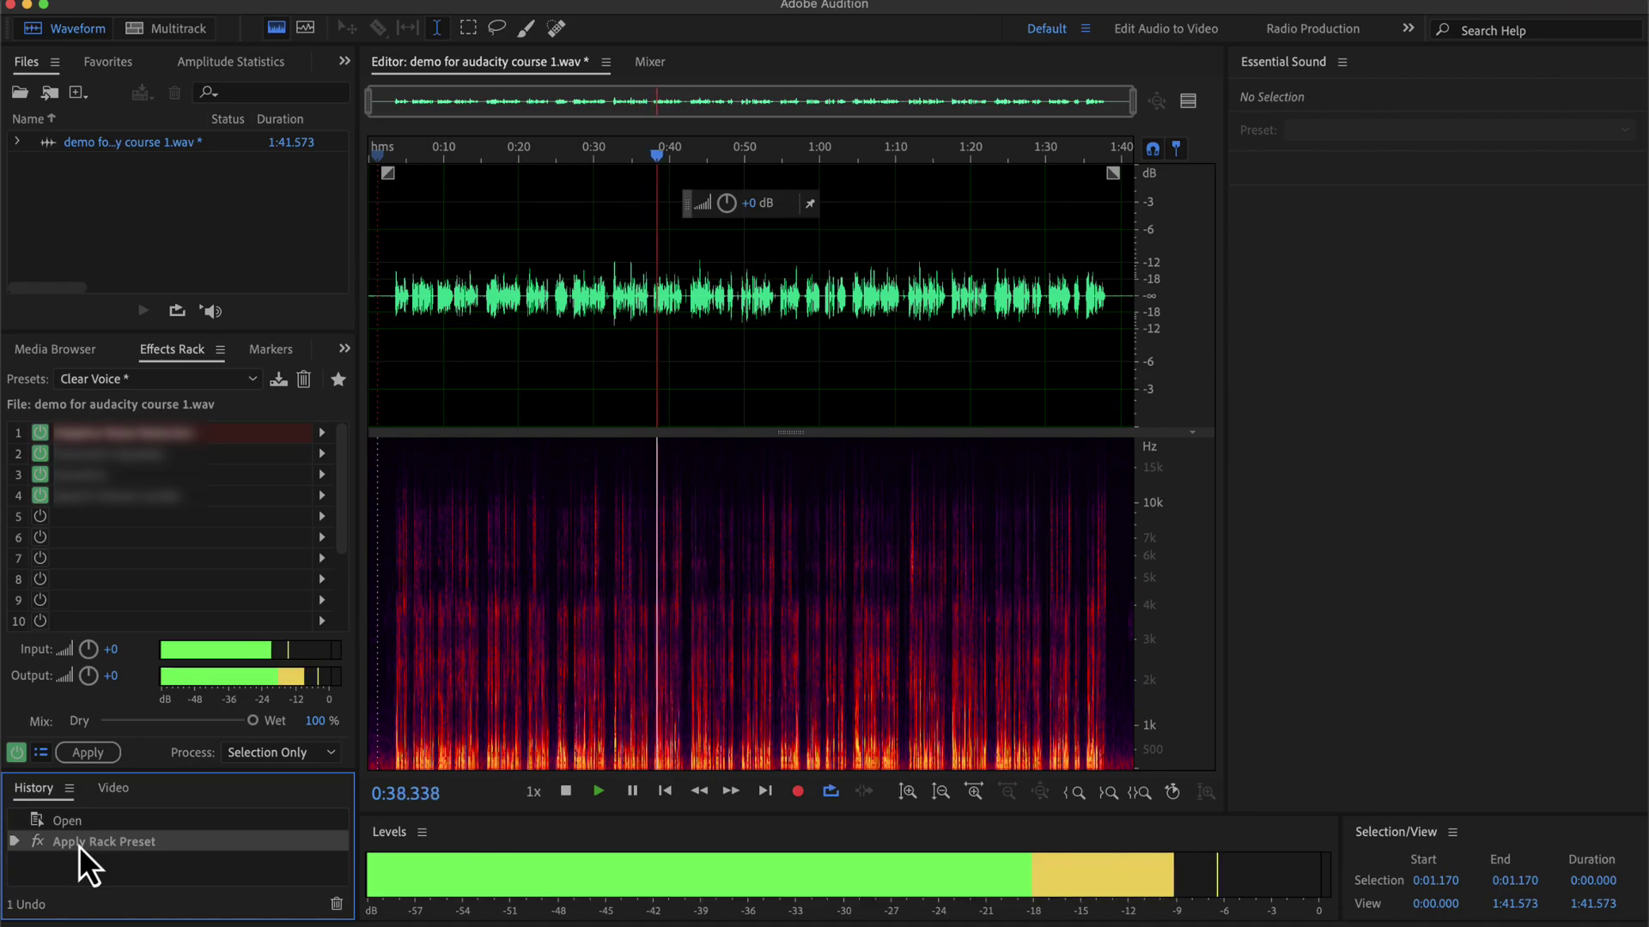
pyautogui.click(75, 826)
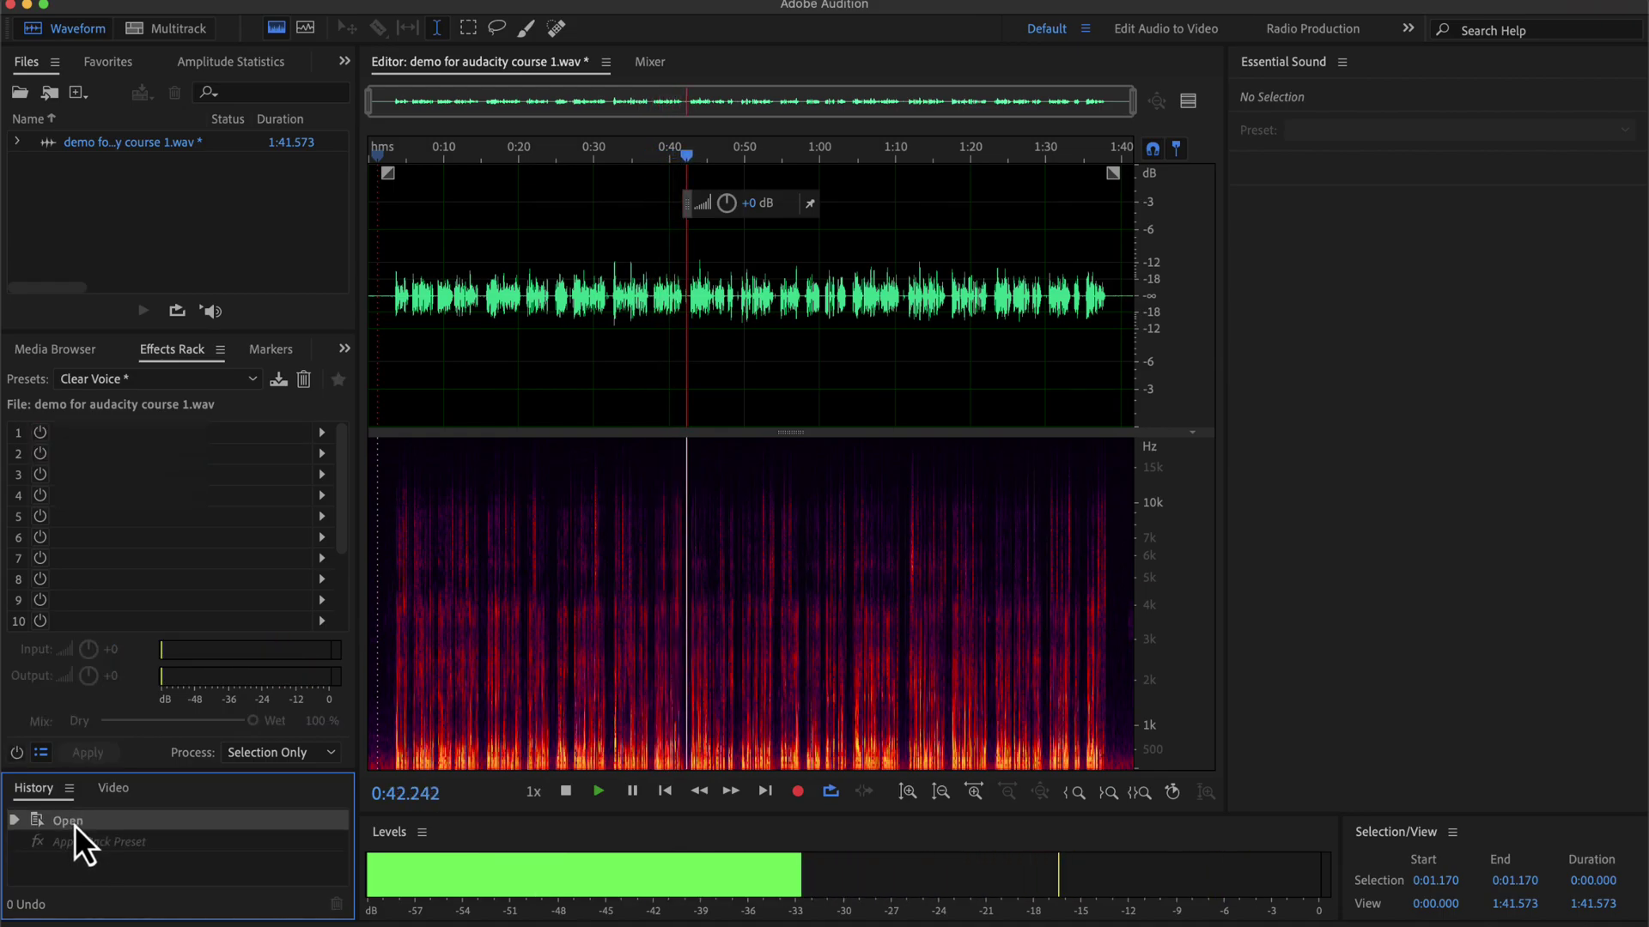
pyautogui.click(79, 847)
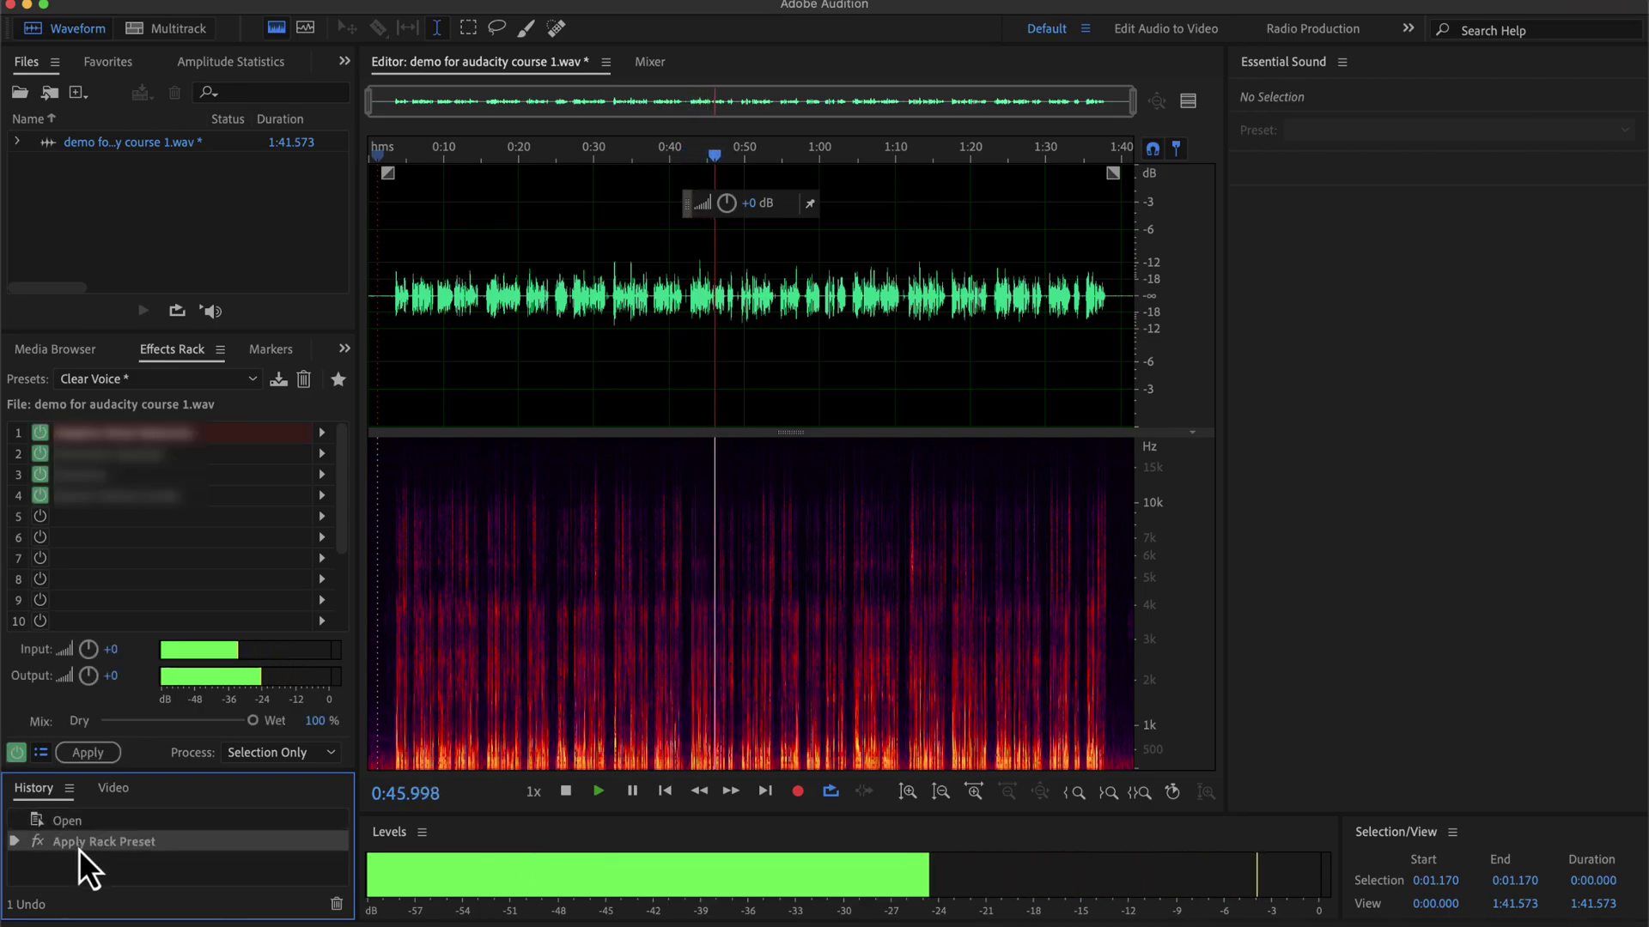
pyautogui.press('space')
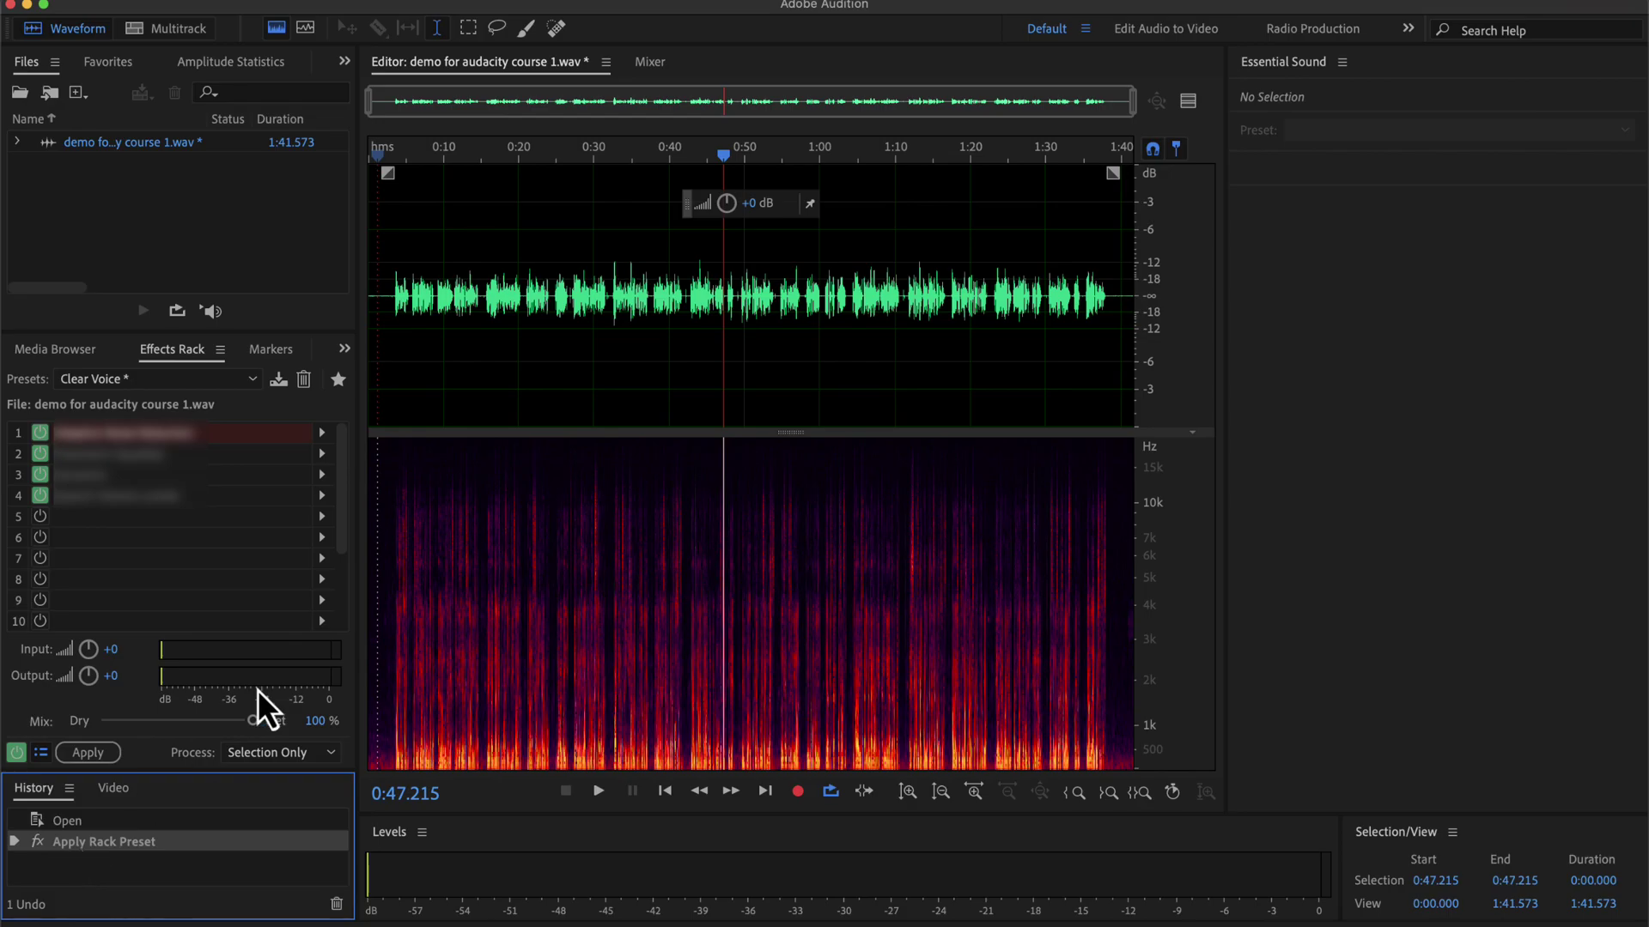
pyautogui.hotkey('ctrl', 'Right')
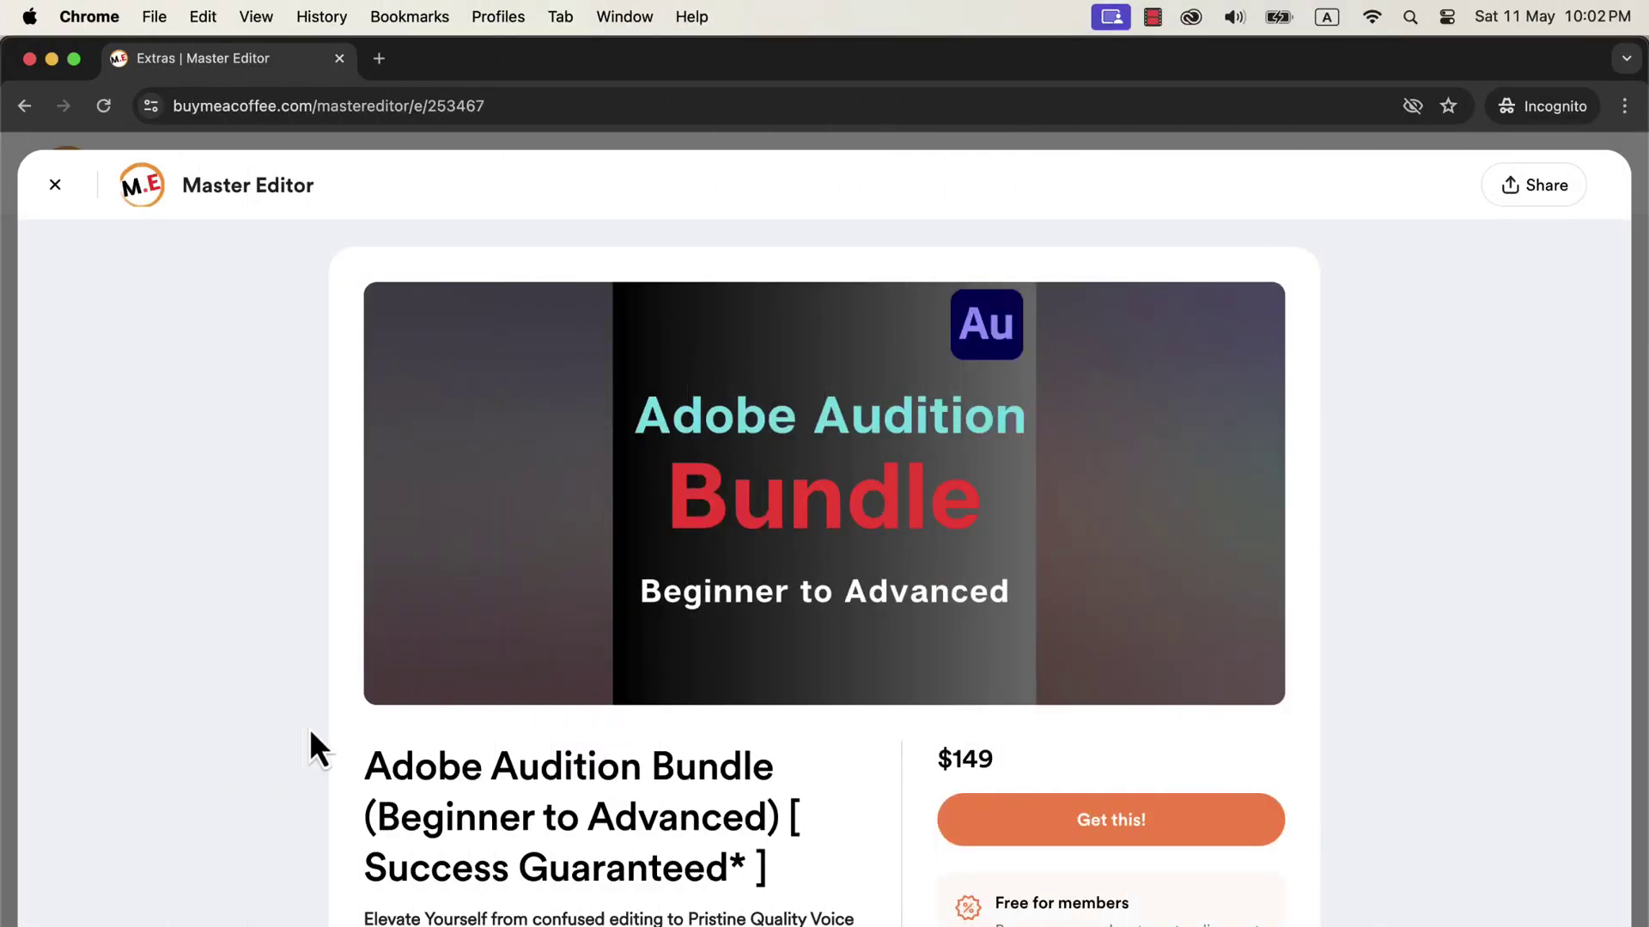
# Scroll down the Adobe Audition Bundle page to read its description, included items and course details.
pyautogui.scroll(-5, 309, 728)
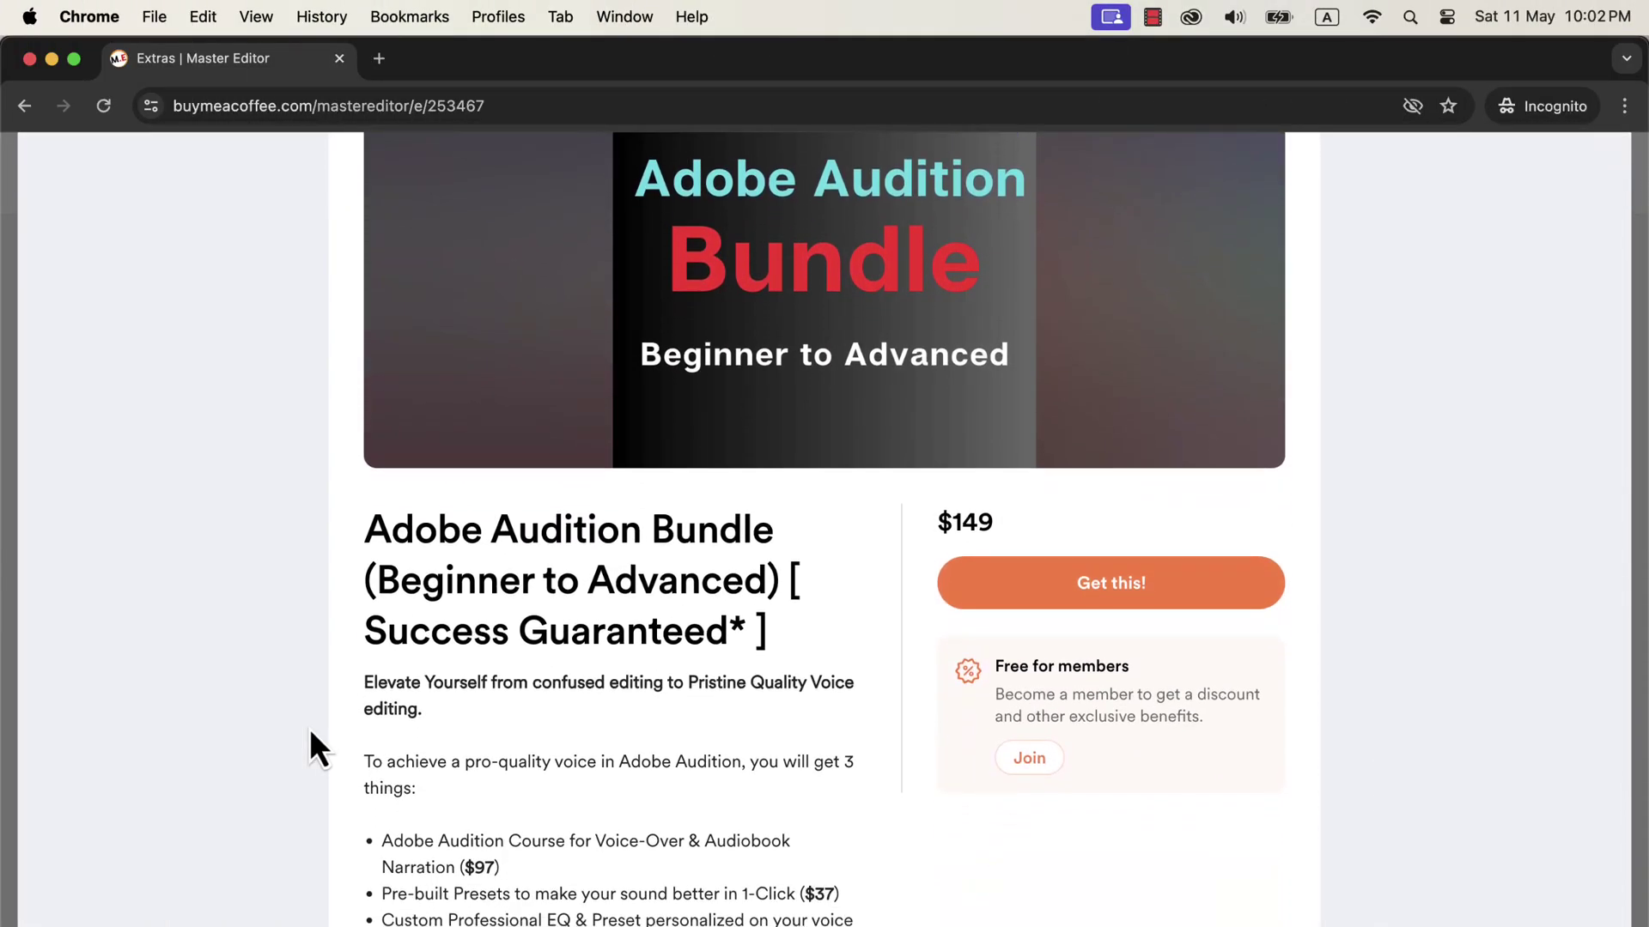
pyautogui.scroll(-15, 309, 728)
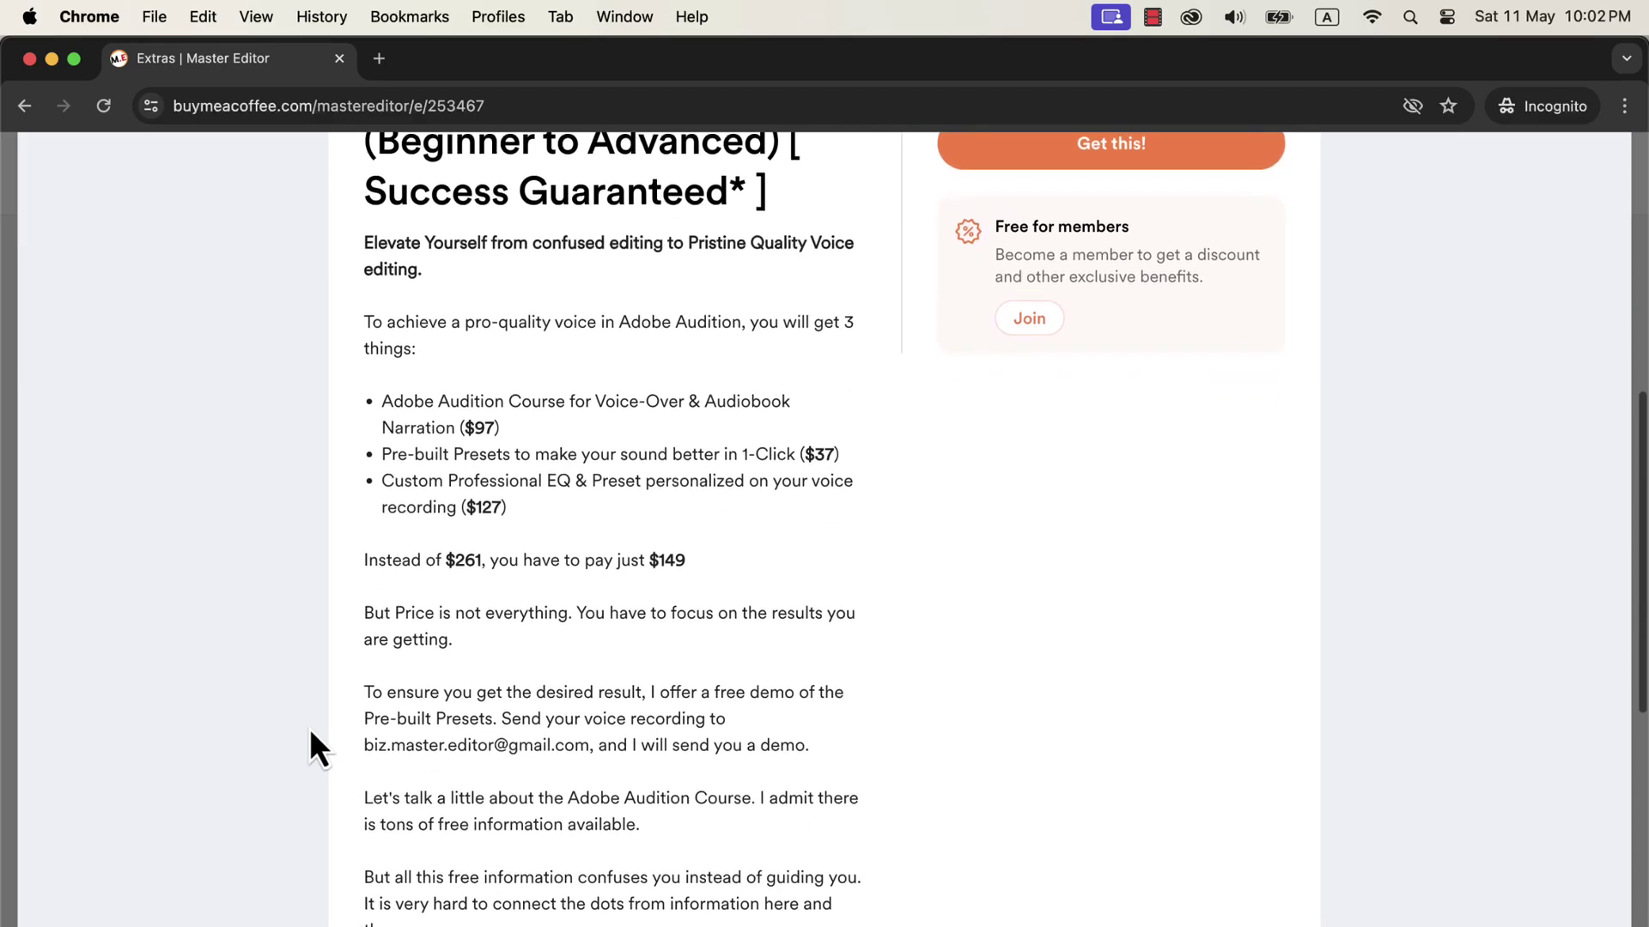
pyautogui.scroll(-2, 309, 747)
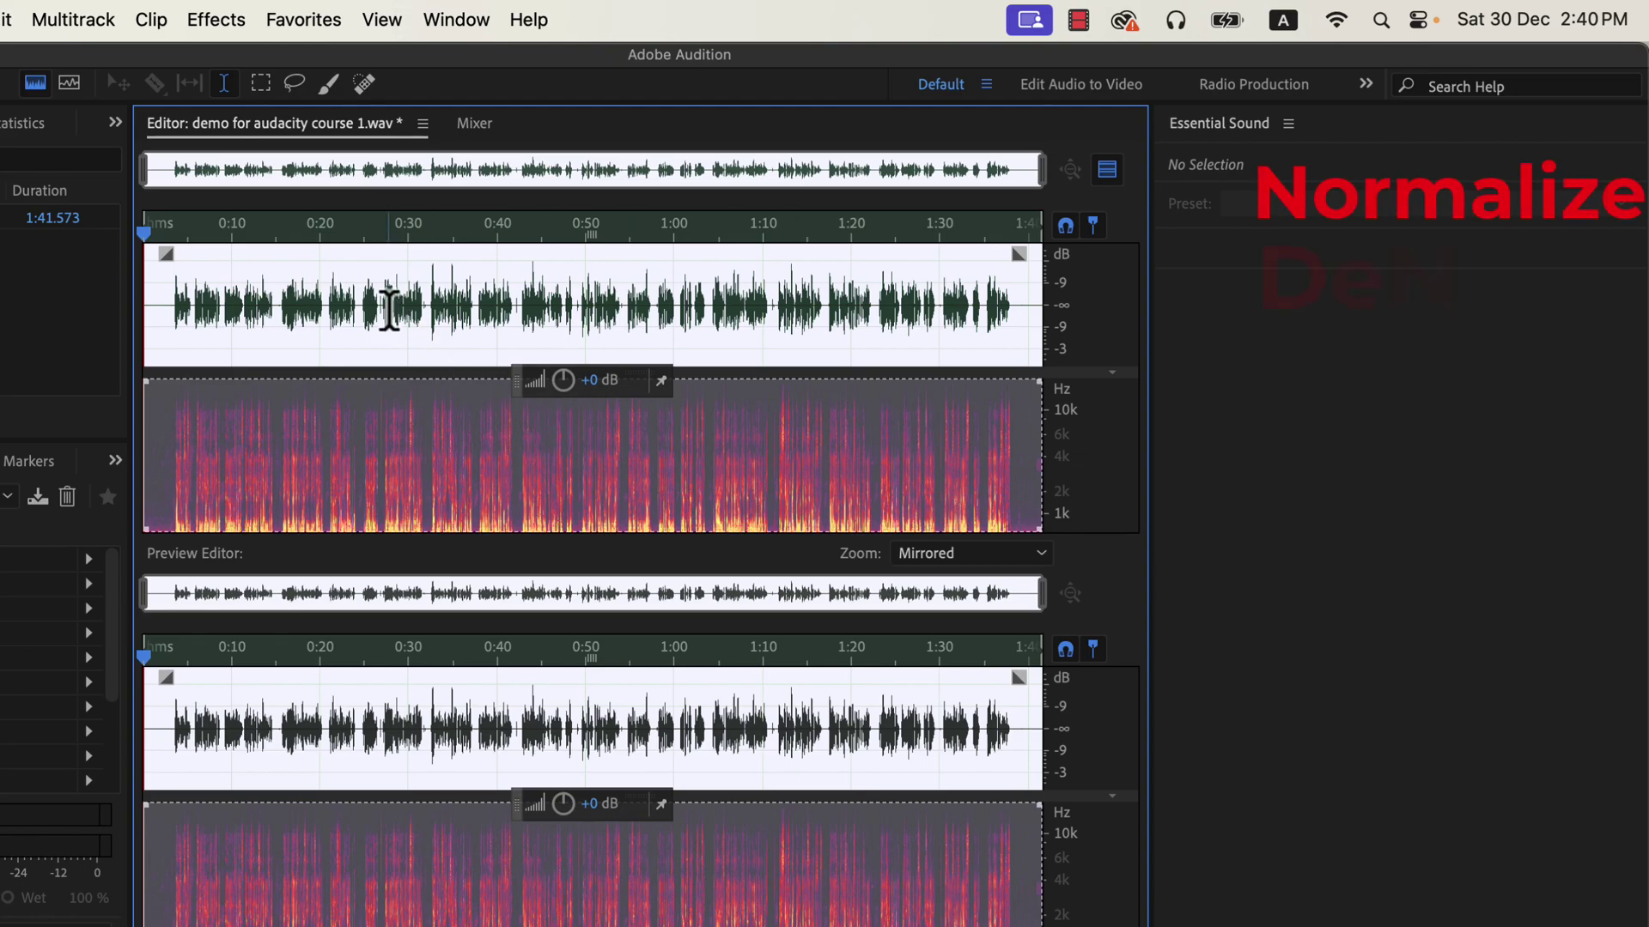
# Open the Parametric Equalizer with the (Default) preset and enable an 81 Hz high-pass band.
pyautogui.click(225, 29)
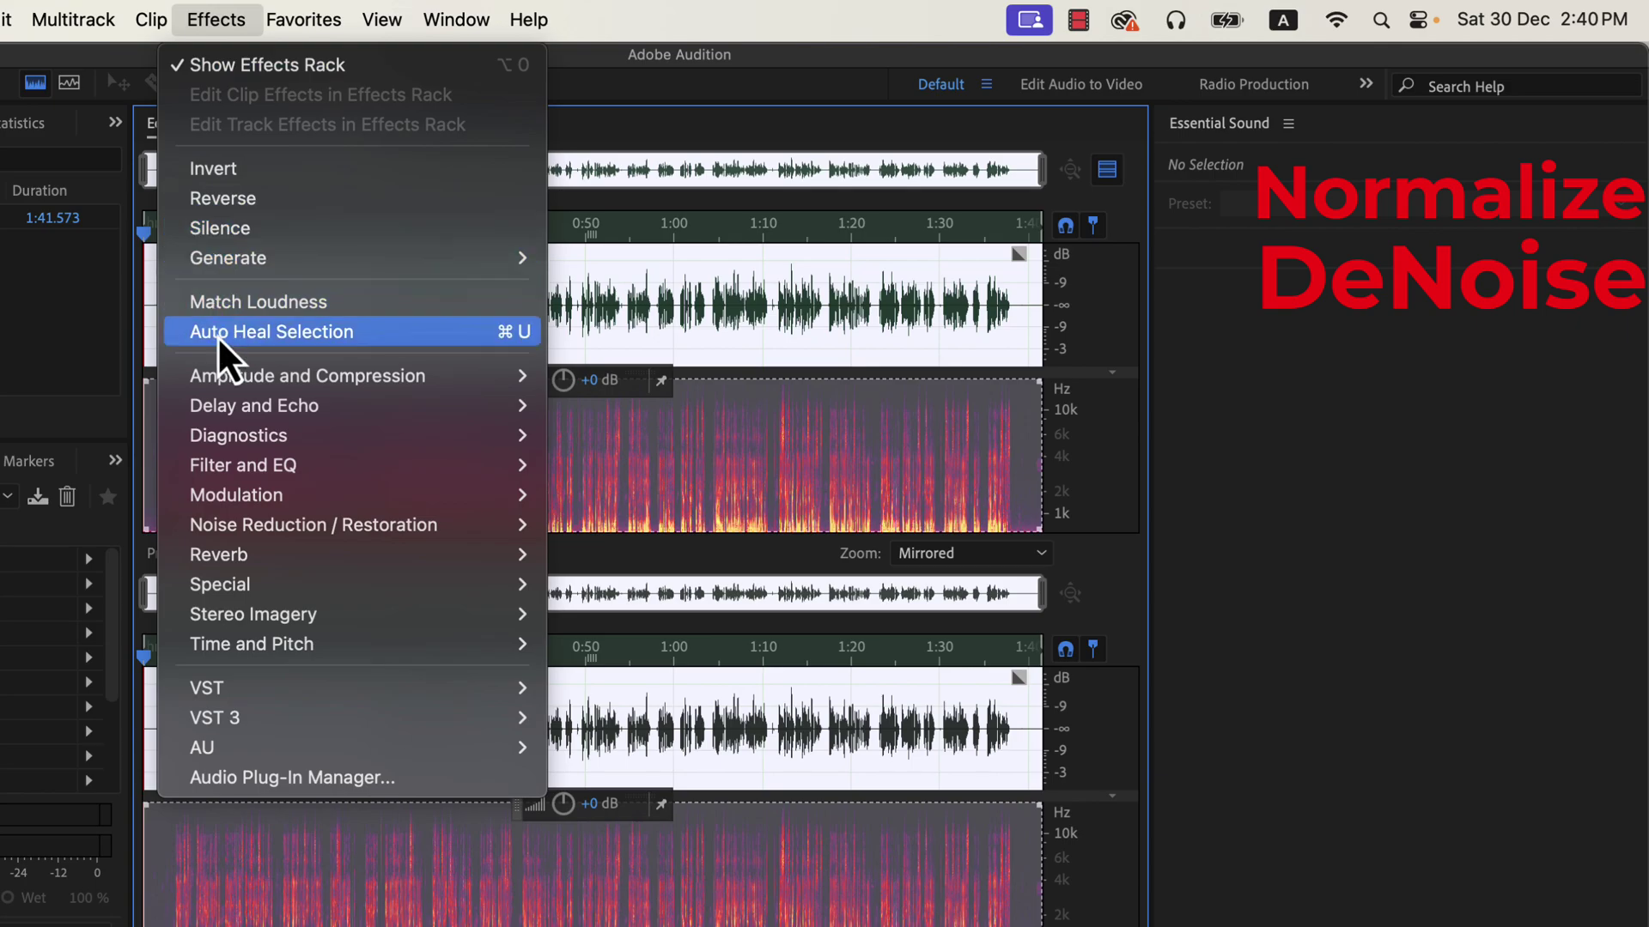
pyautogui.moveTo(489, 465)
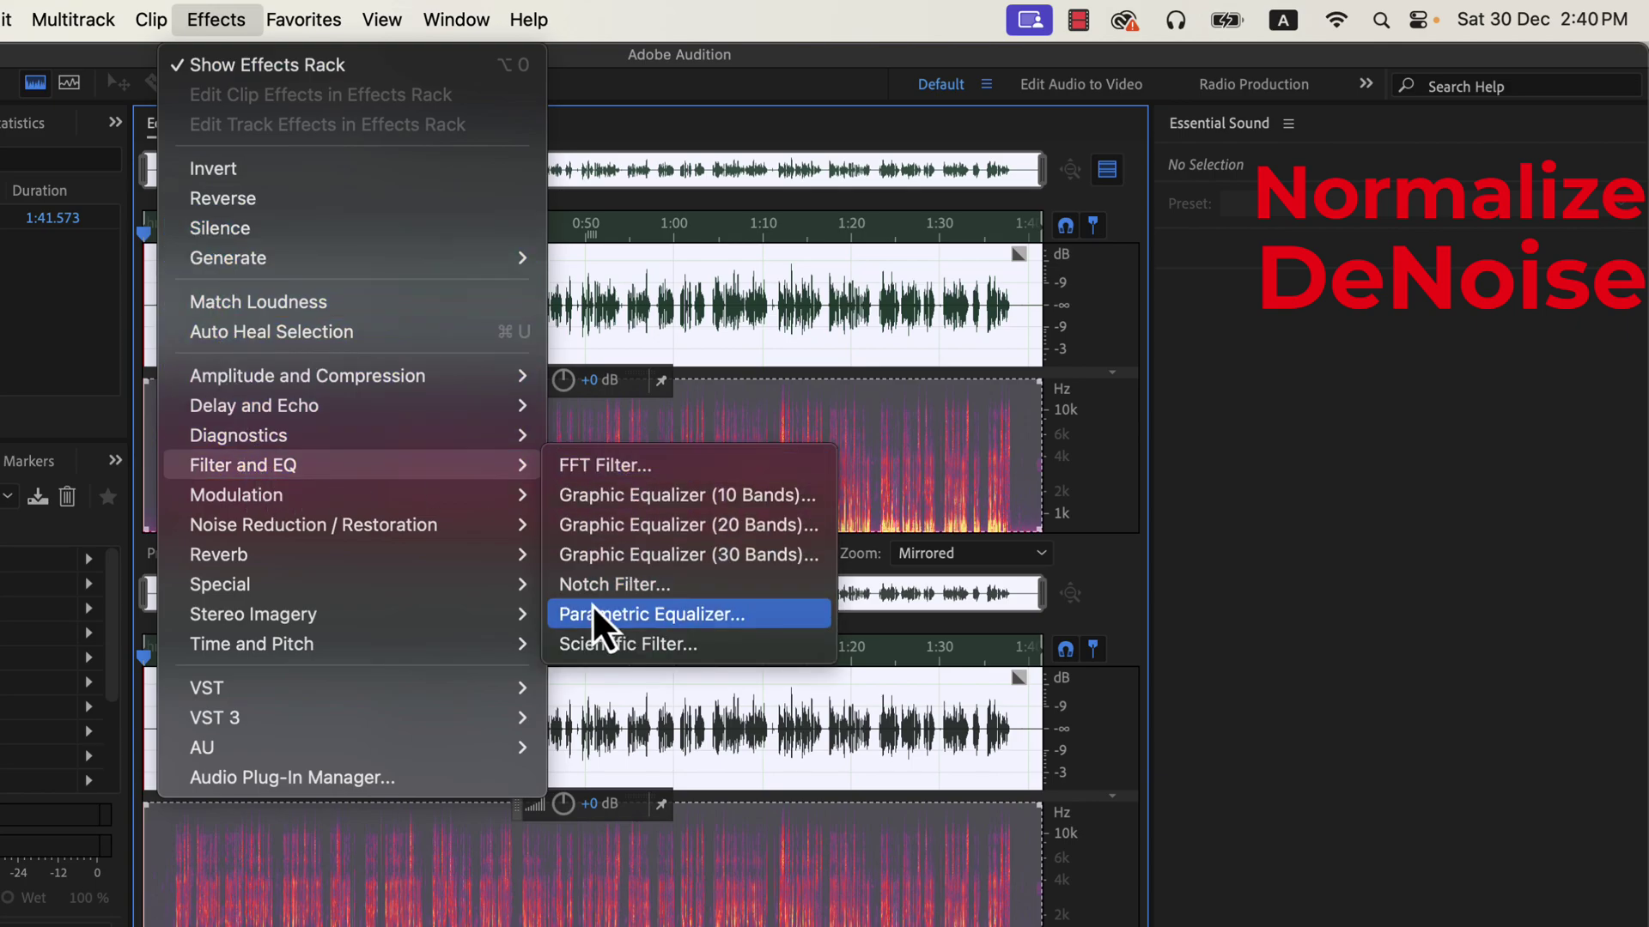
pyautogui.click(752, 611)
pyautogui.click(647, 296)
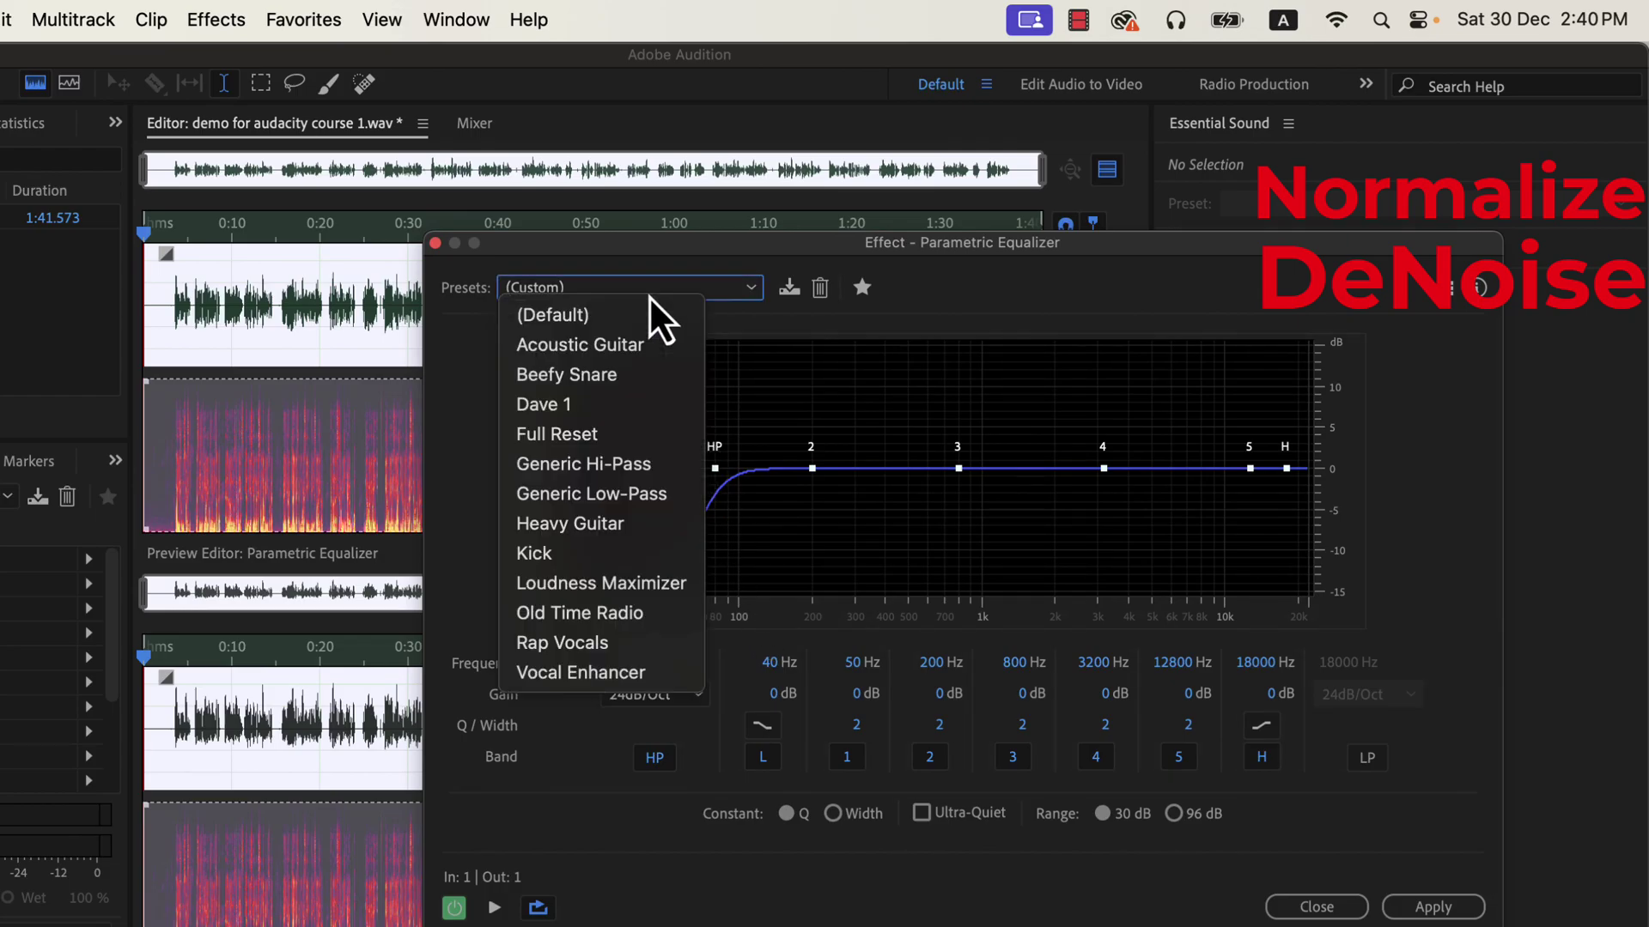
pyautogui.click(611, 323)
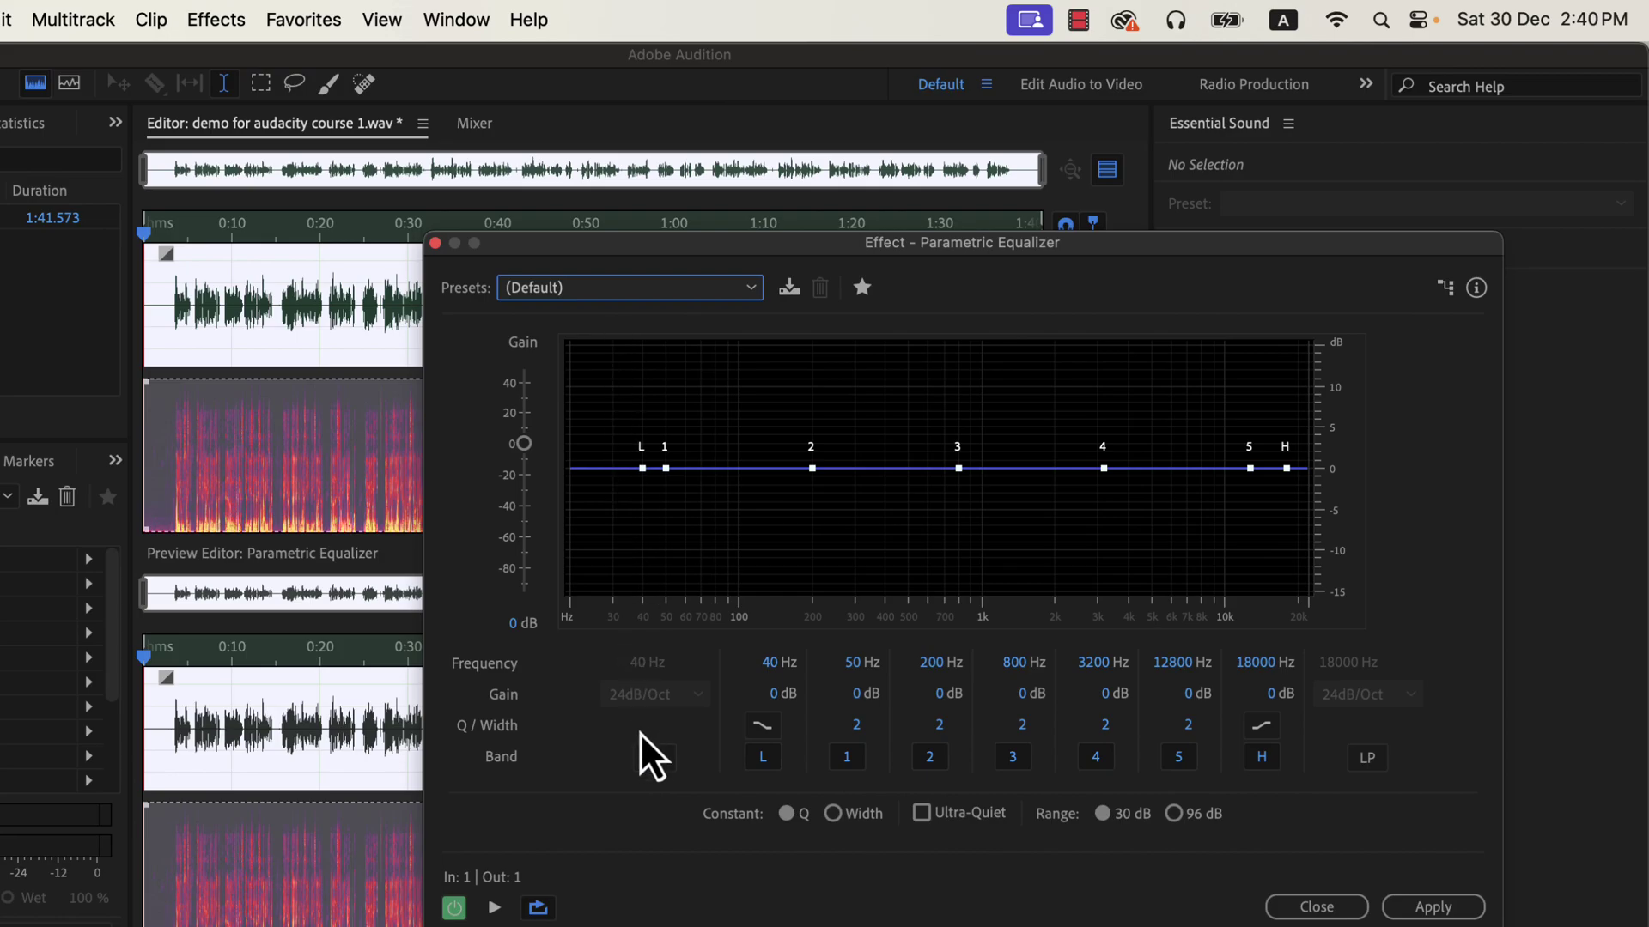
pyautogui.click(646, 757)
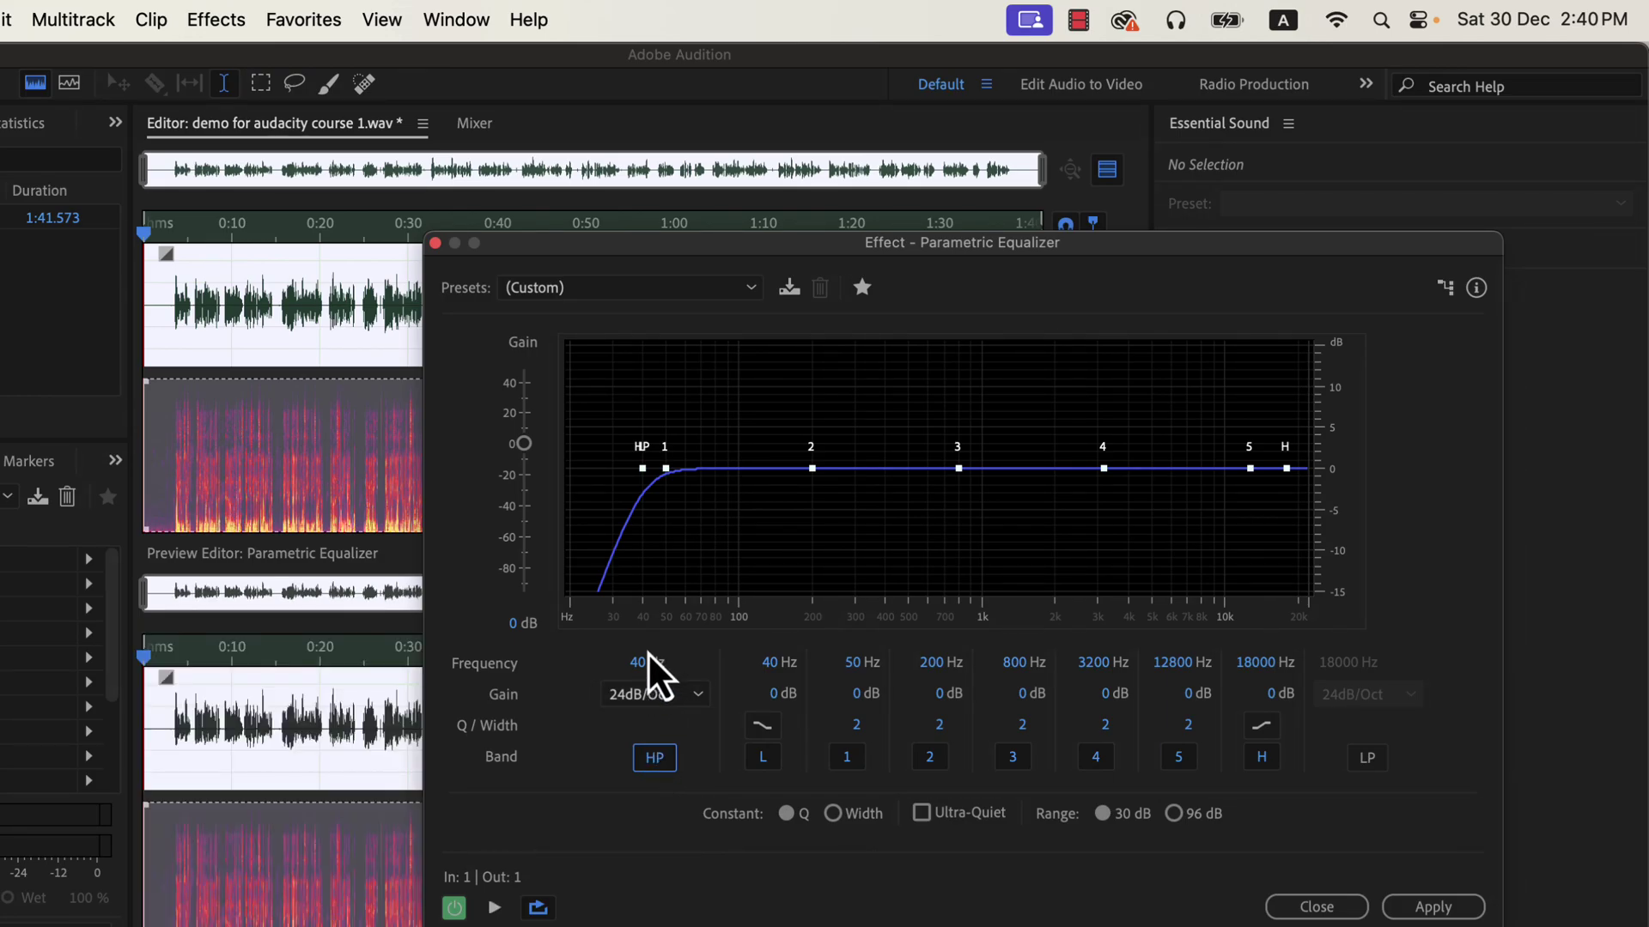
pyautogui.moveTo(644, 669); pyautogui.dragTo(698, 665)
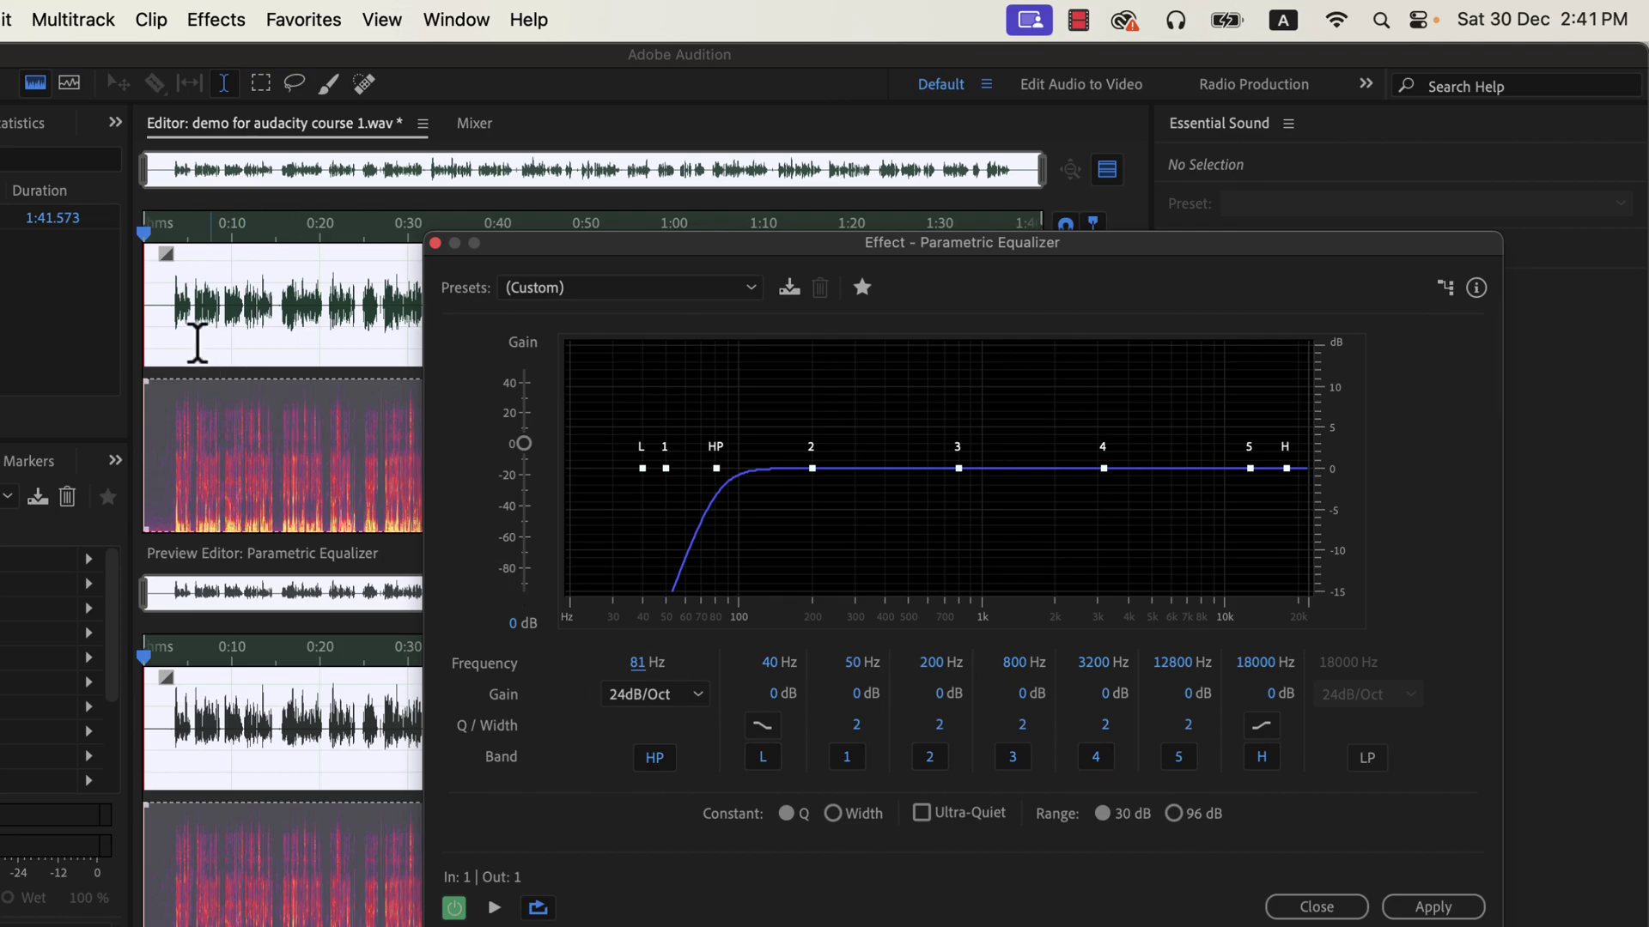
# Preview the equalized audio against bypass, then apply the high-pass EQ to the recording.
pyautogui.click(170, 311)
pyautogui.click(496, 905)
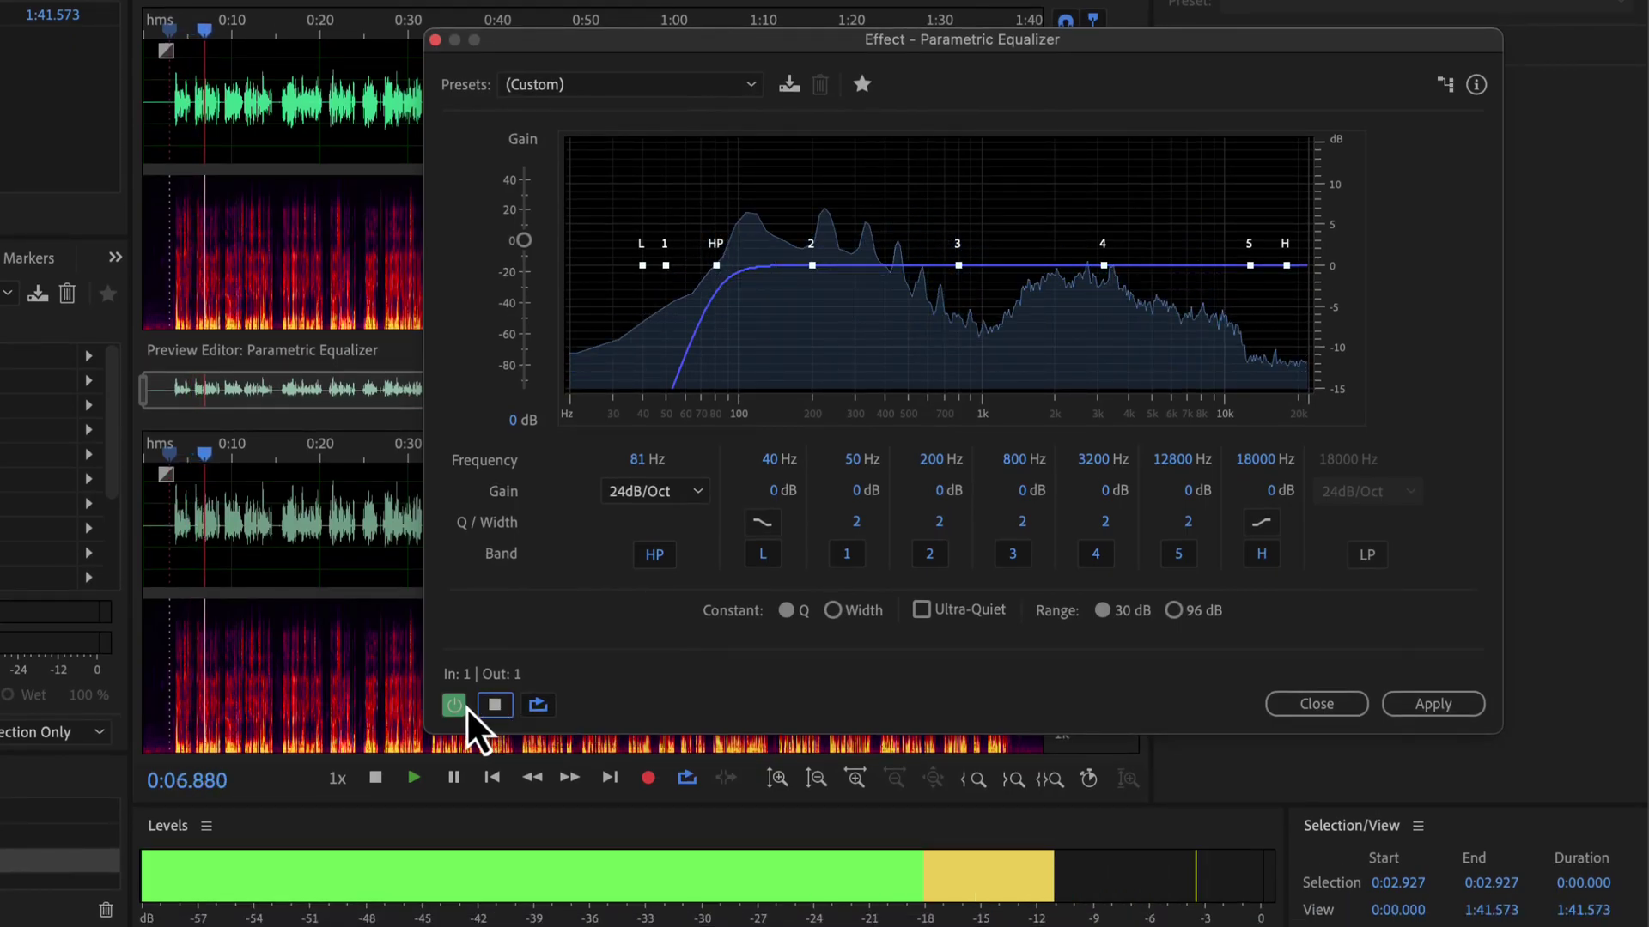
pyautogui.click(456, 708)
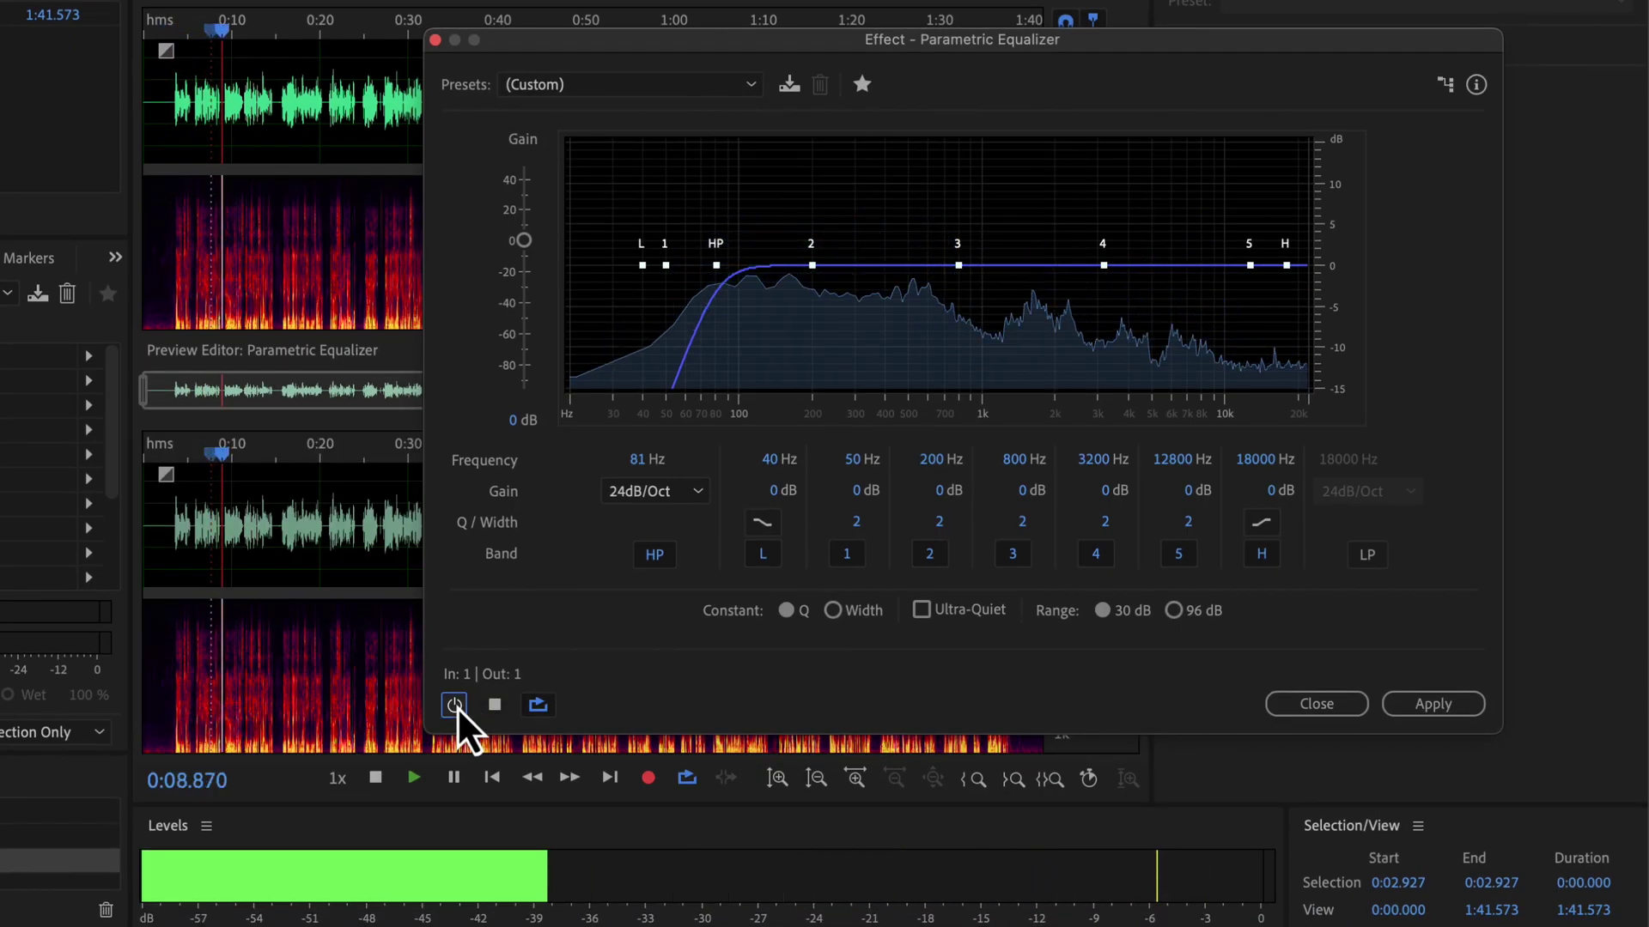
pyautogui.click(454, 705)
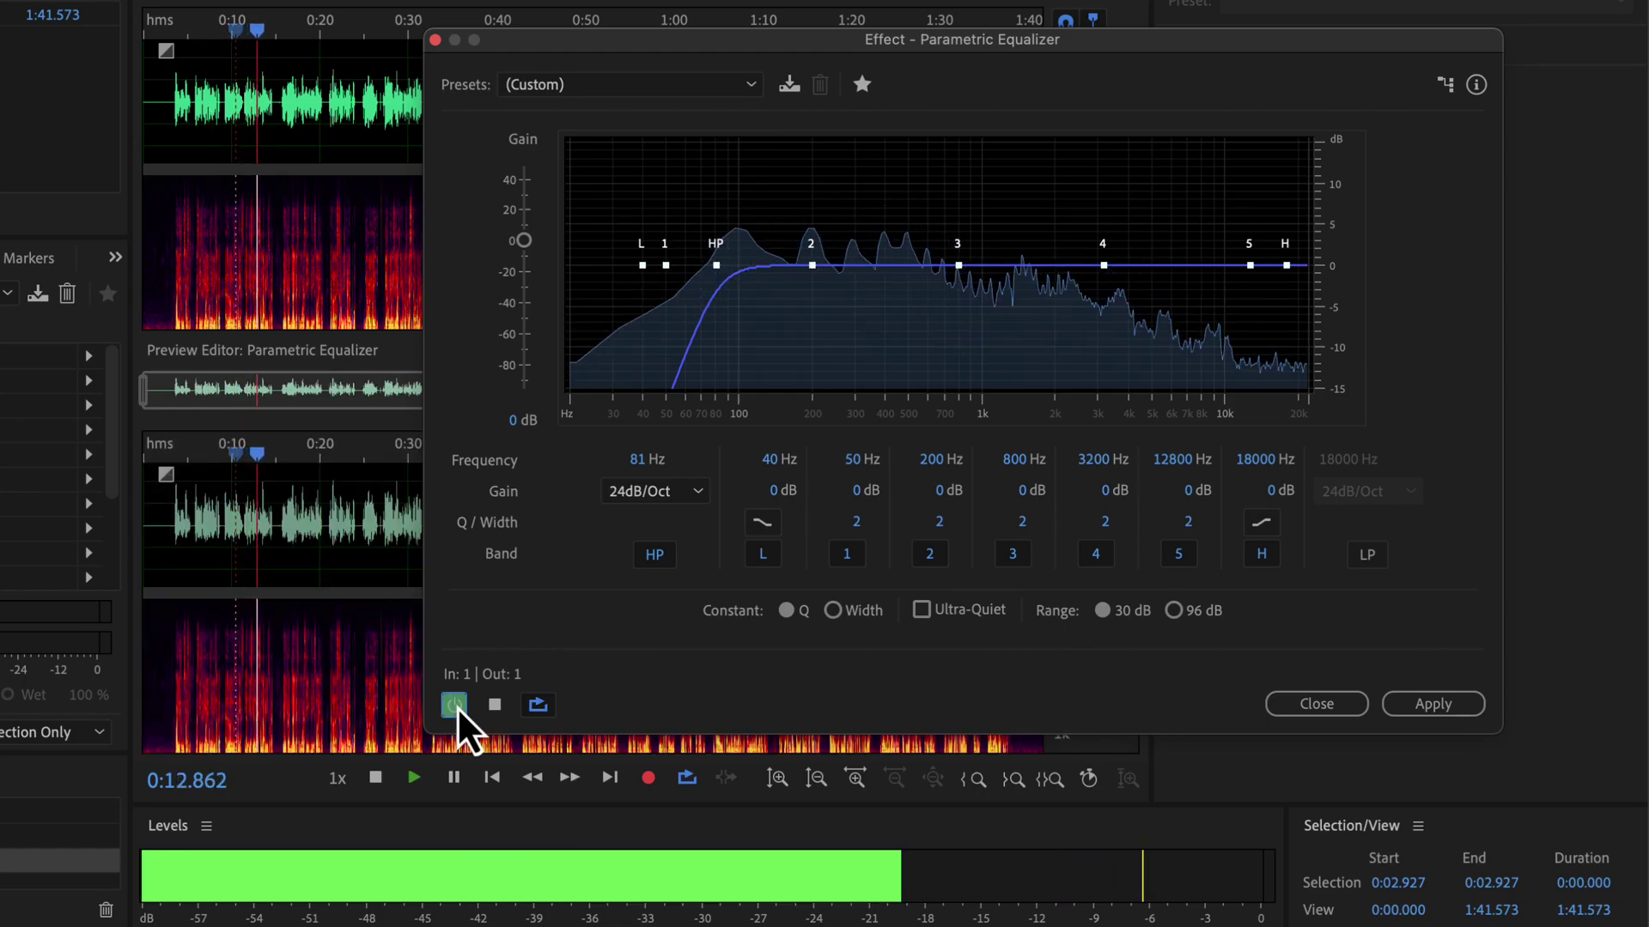
pyautogui.press('space')
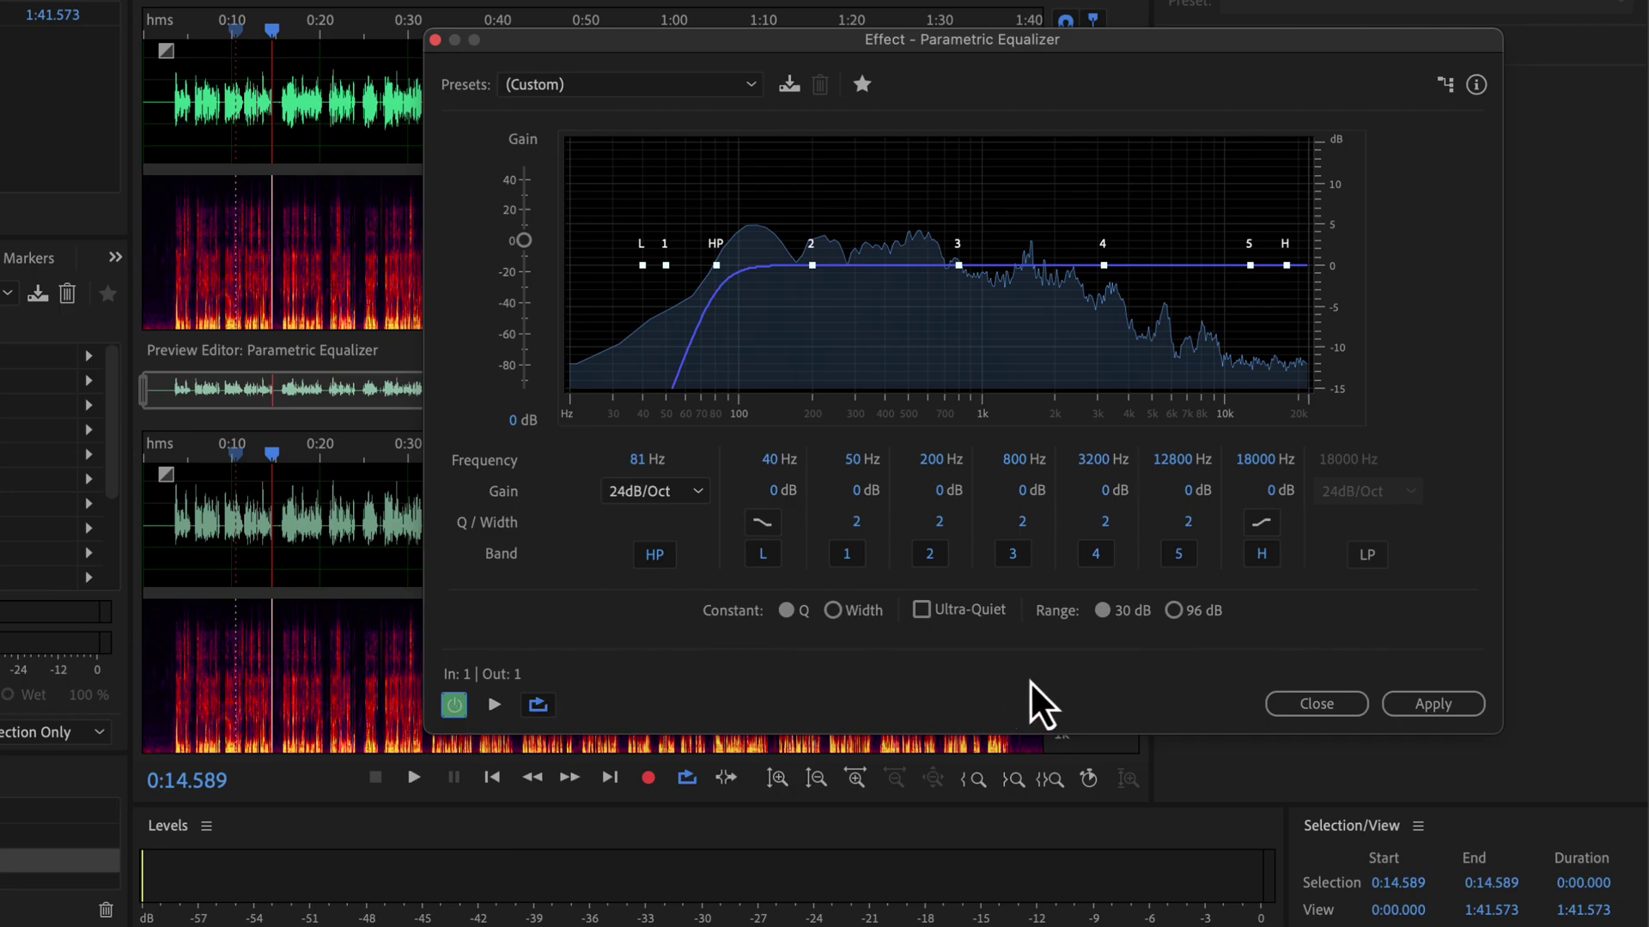
pyautogui.click(1424, 709)
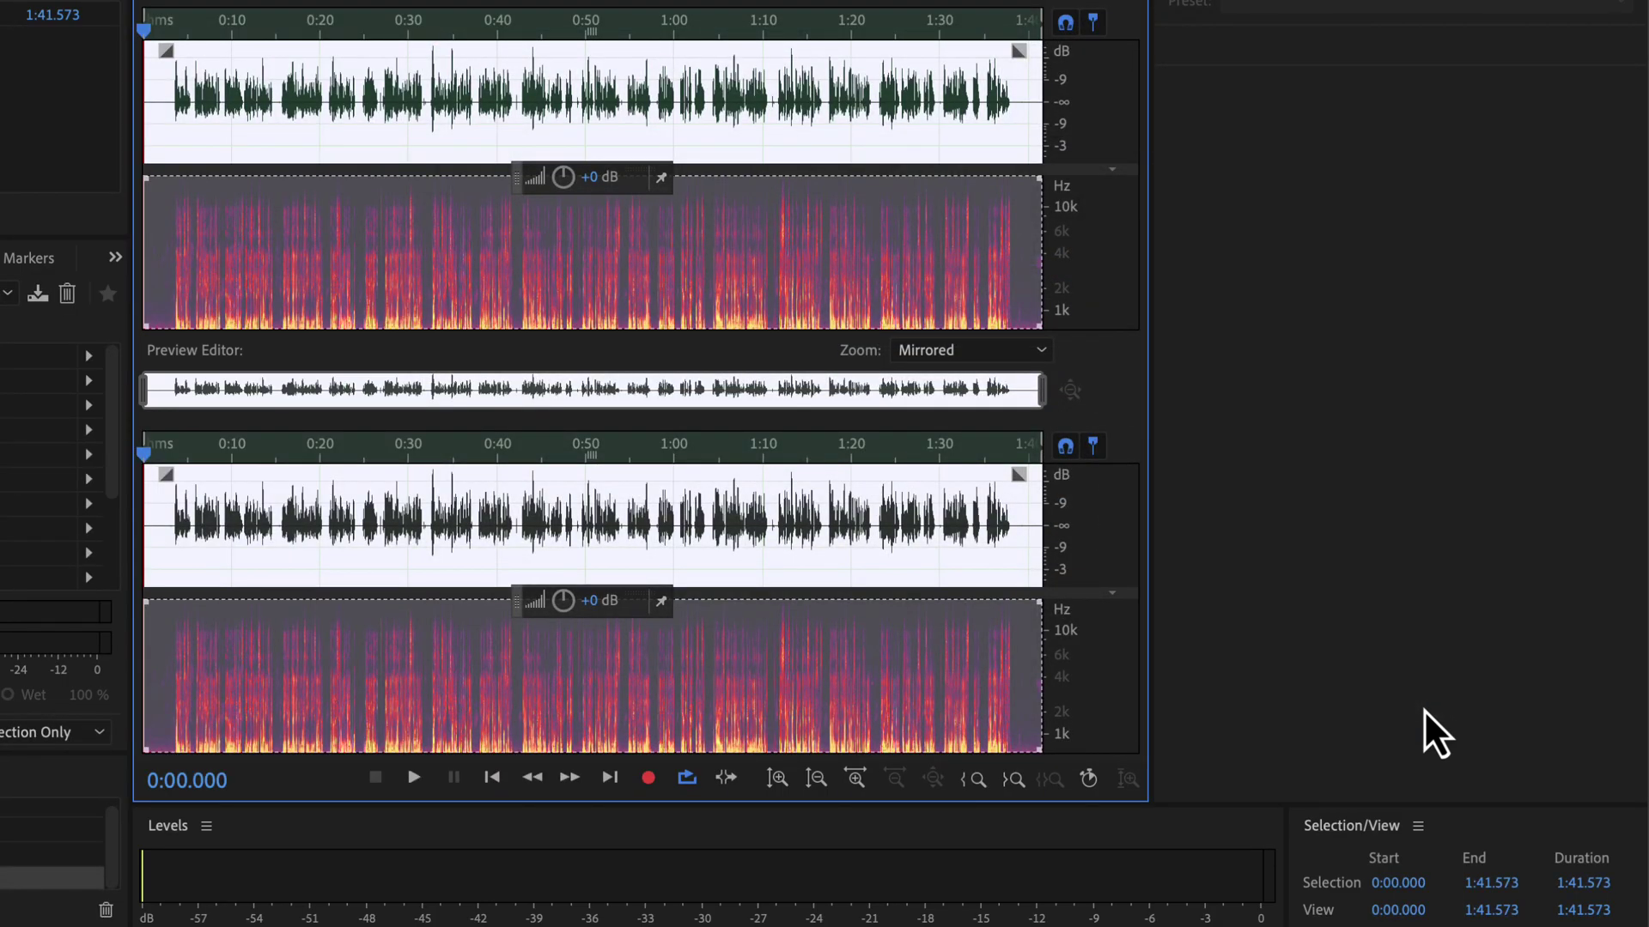
pyautogui.click(158, 515)
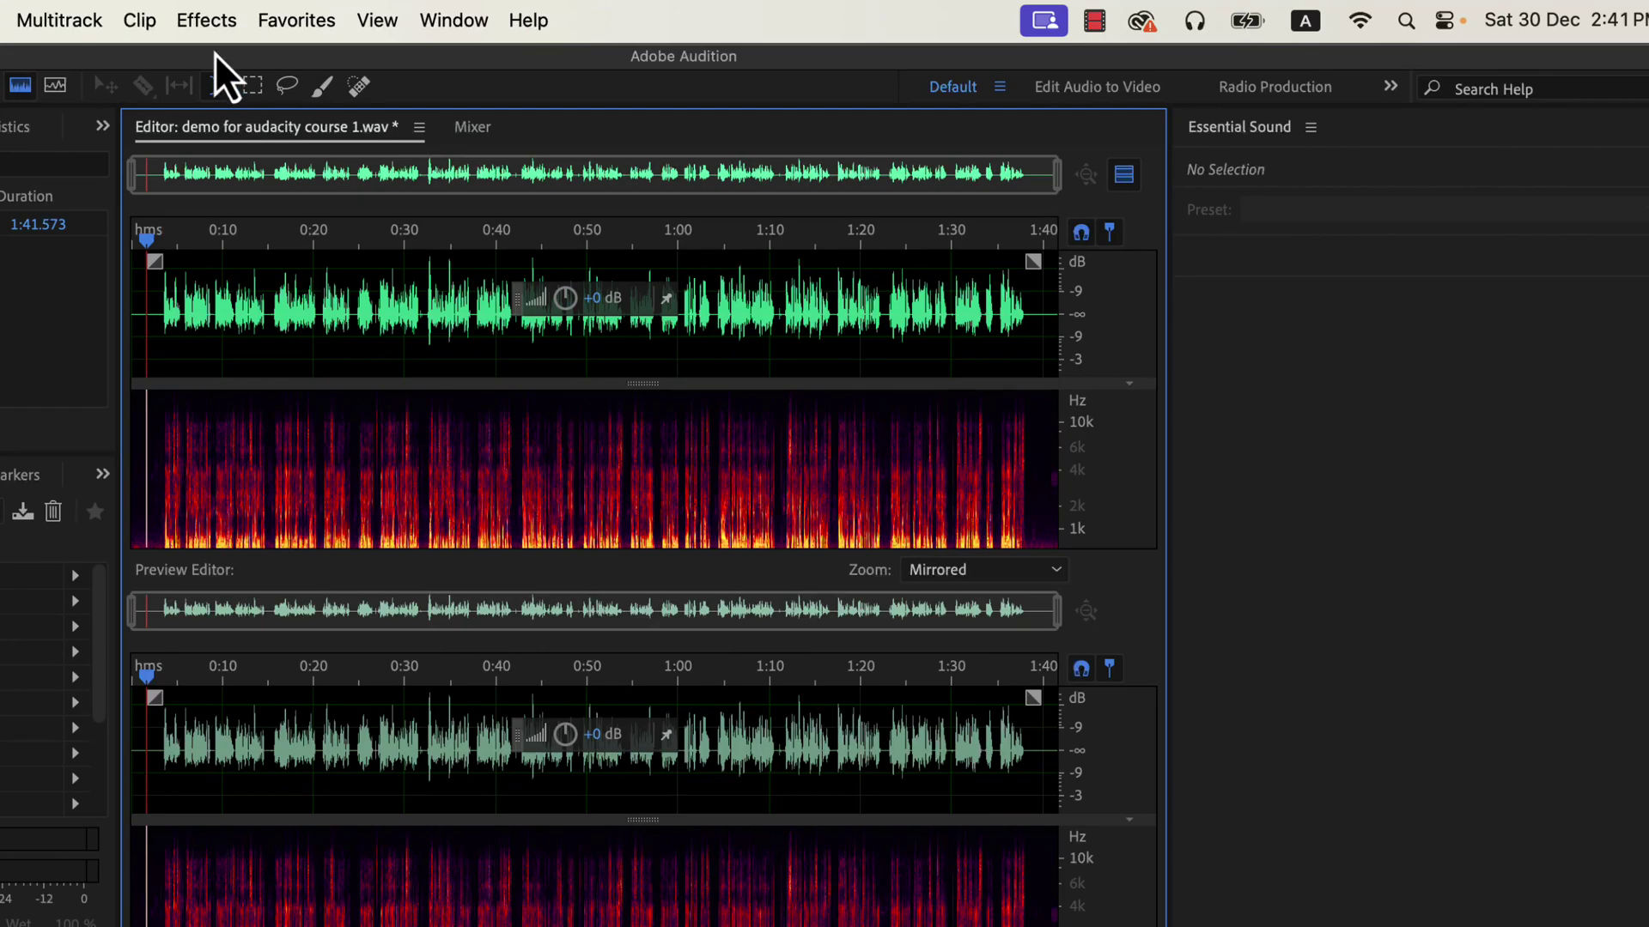
# Open the Dynamics effect and choose its Soft Compression preset.
pyautogui.click(206, 20)
pyautogui.moveTo(249, 387)
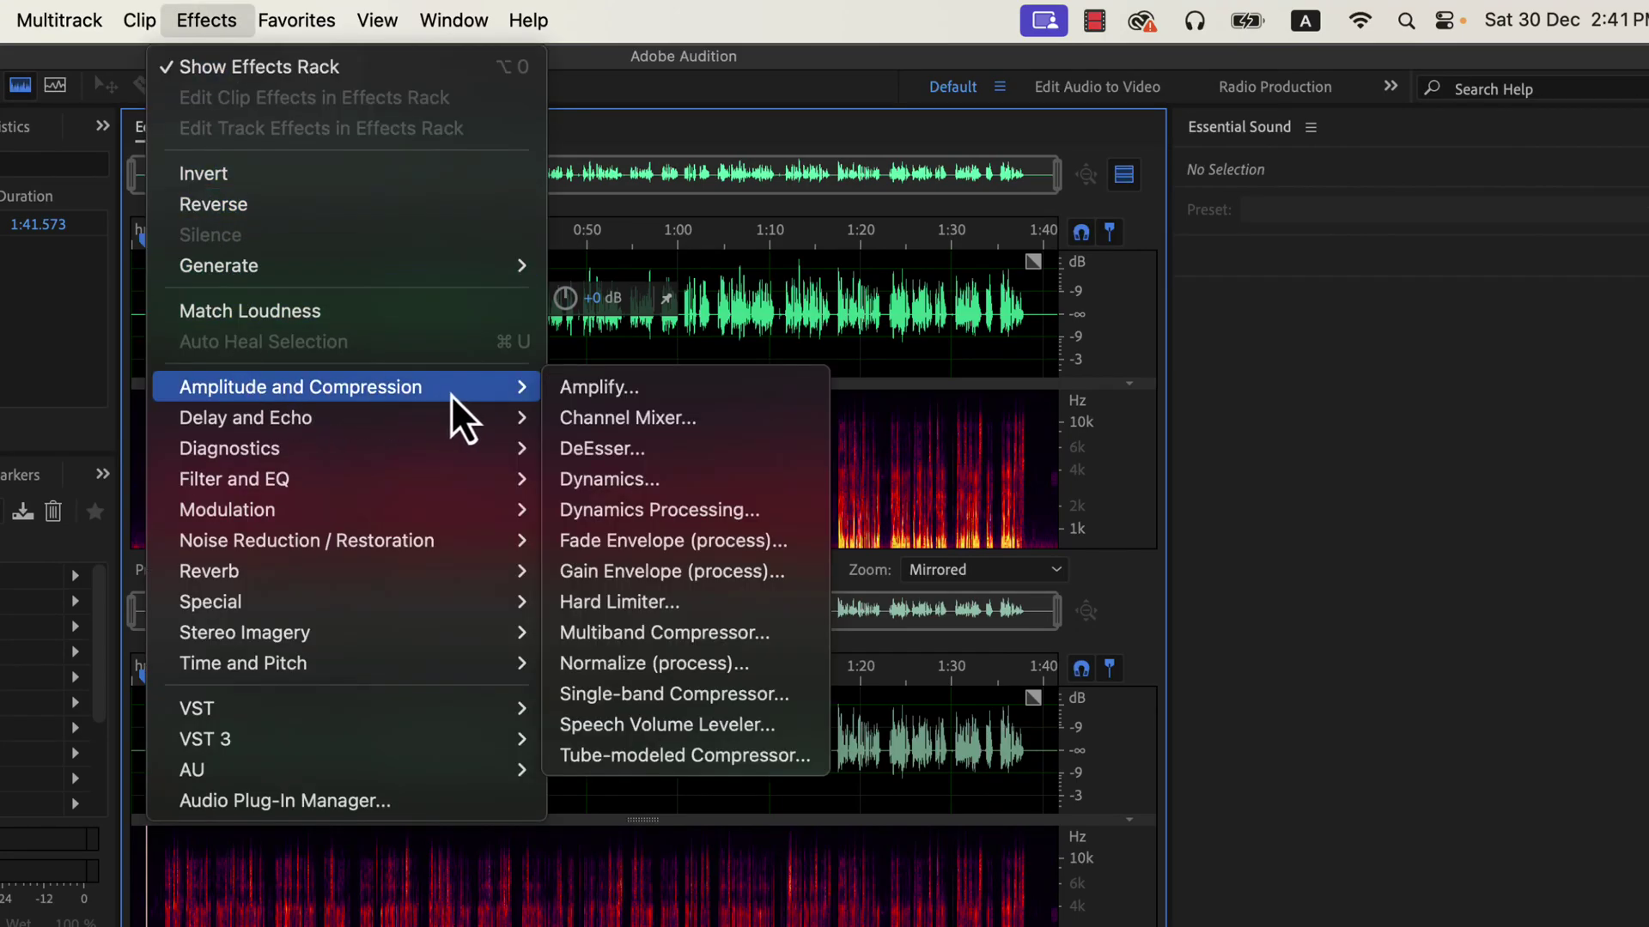
pyautogui.click(692, 492)
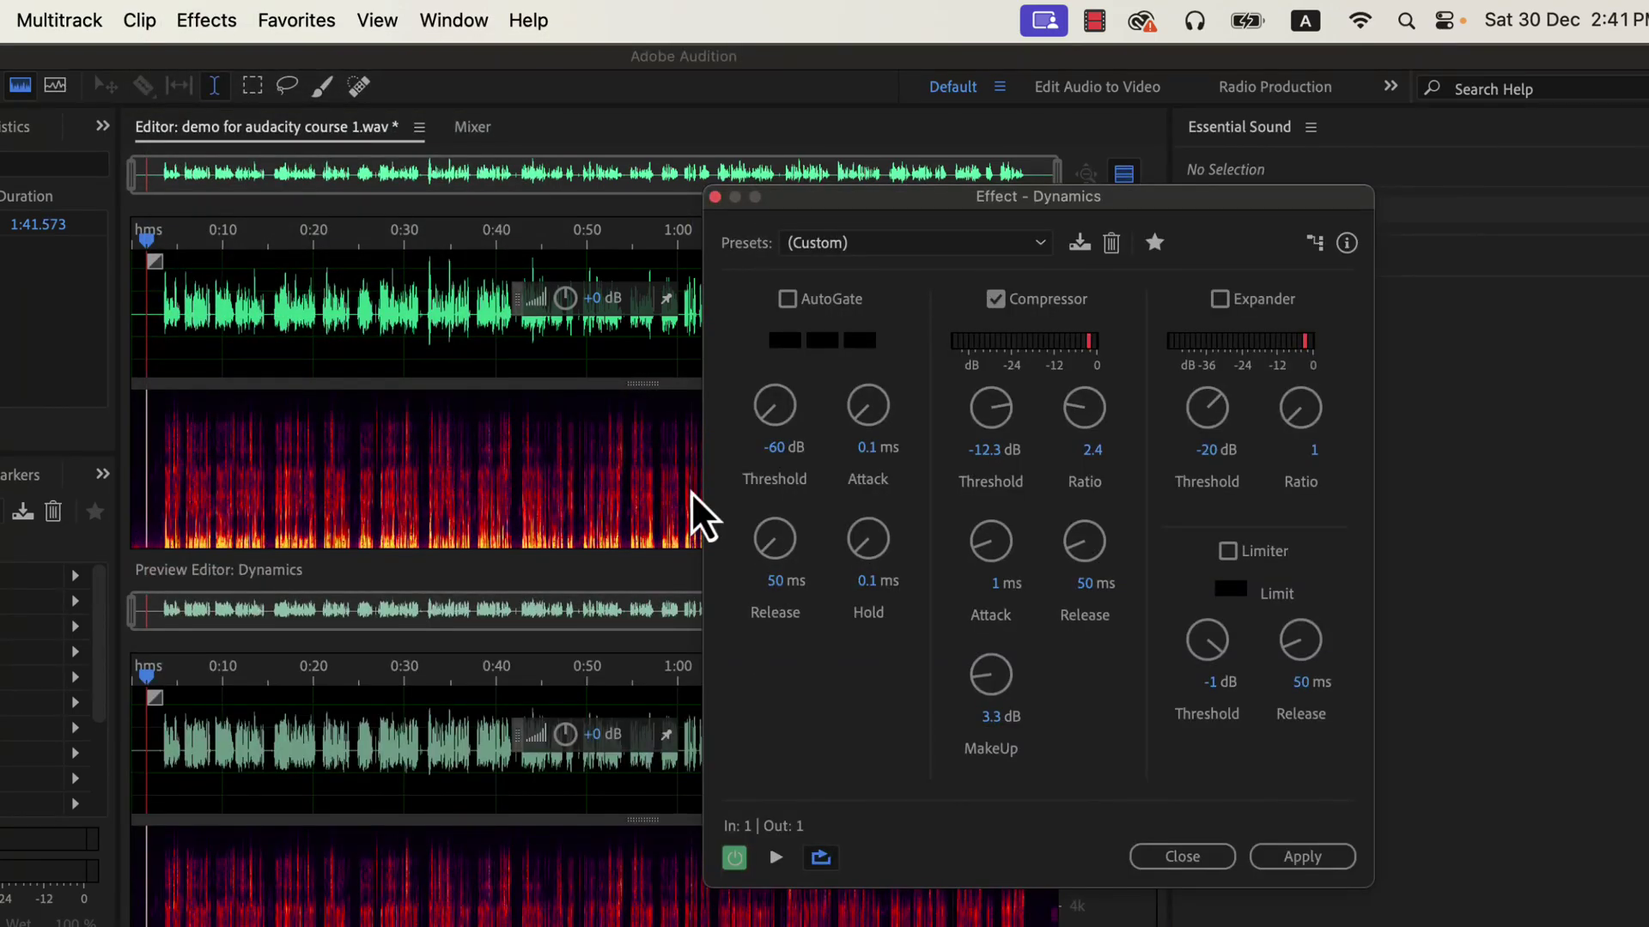
pyautogui.click(805, 249)
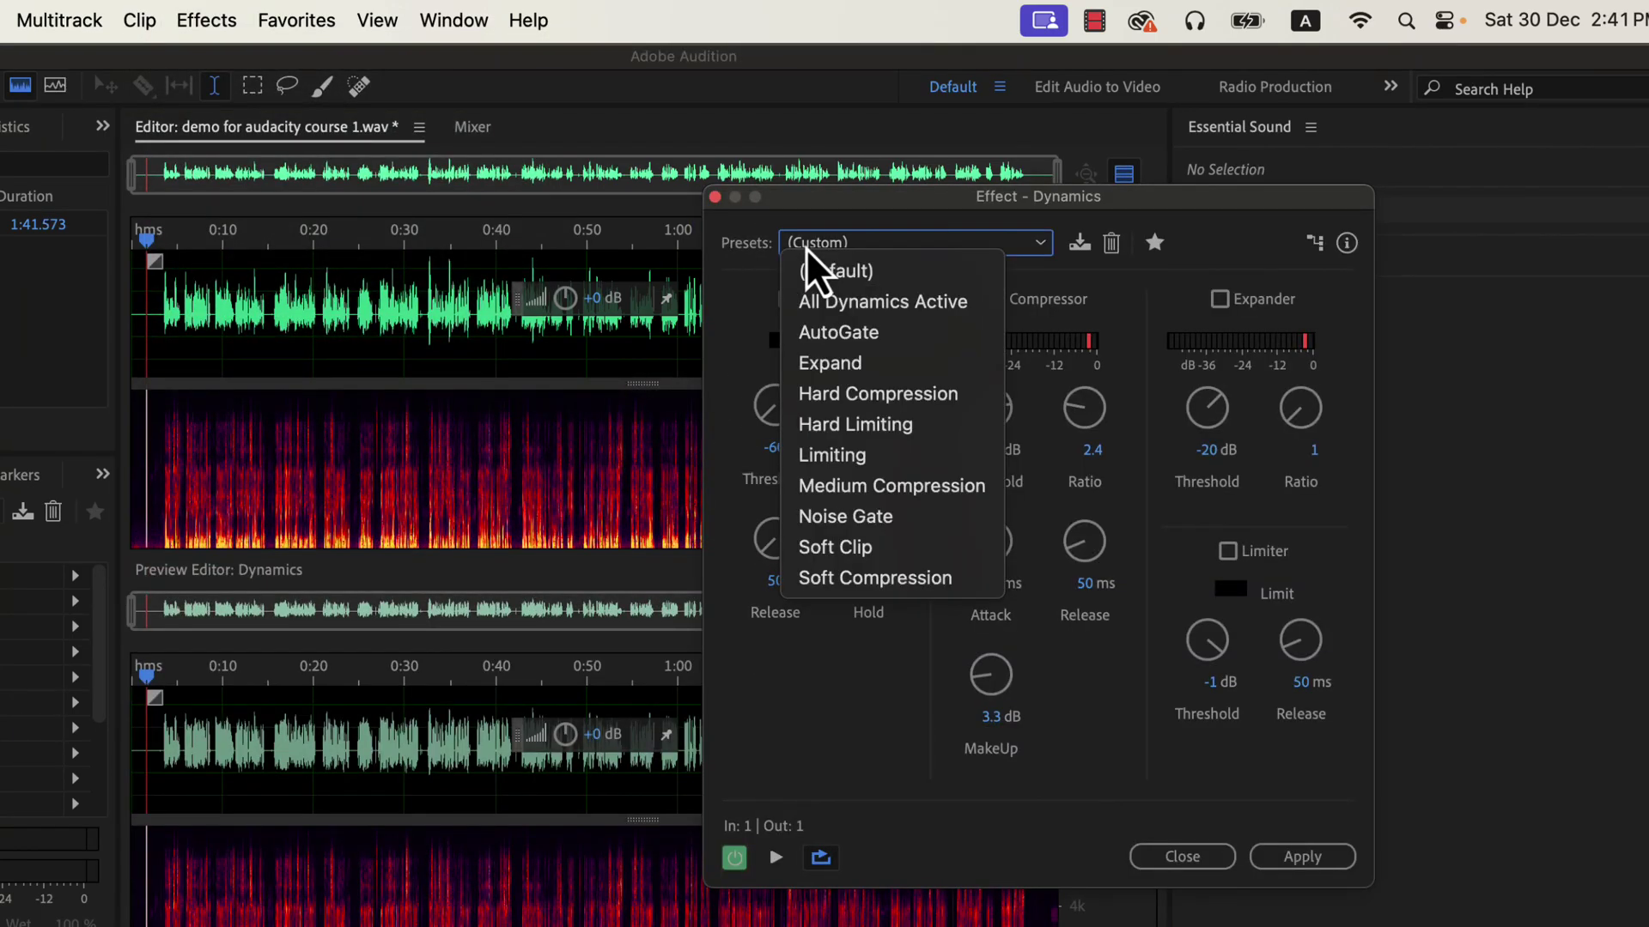
pyautogui.click(805, 587)
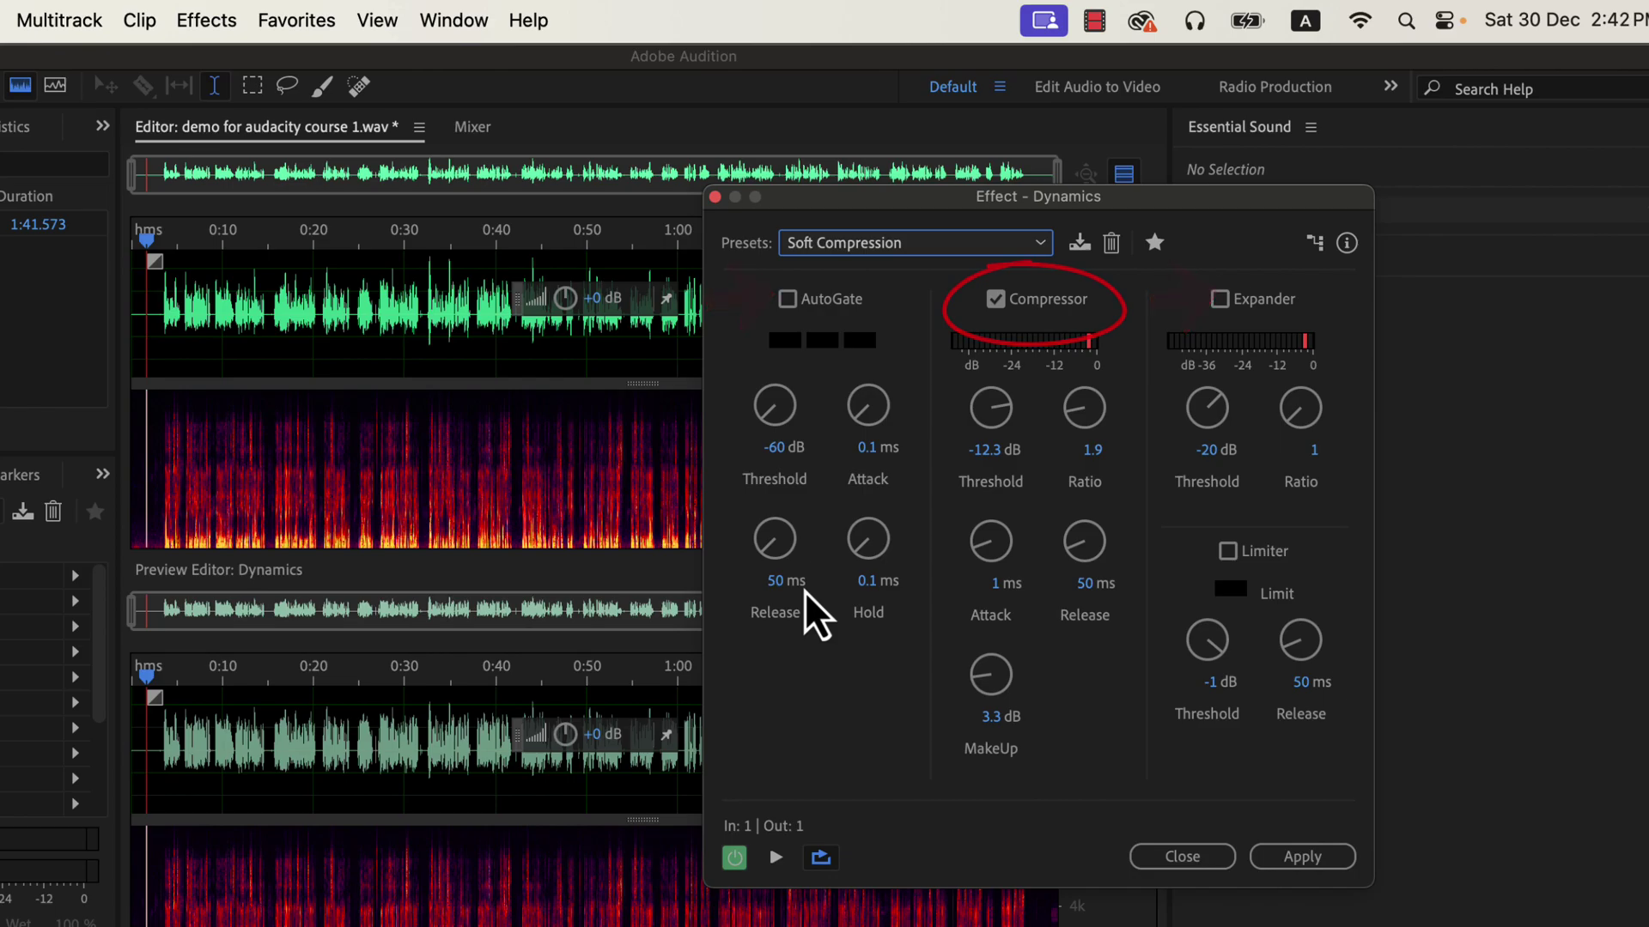
# Raise the compressor ratio to 2.5, compare it against the bypassed sound, and apply it.
pyautogui.moveTo(1069, 422); pyautogui.dragTo(1056, 394)
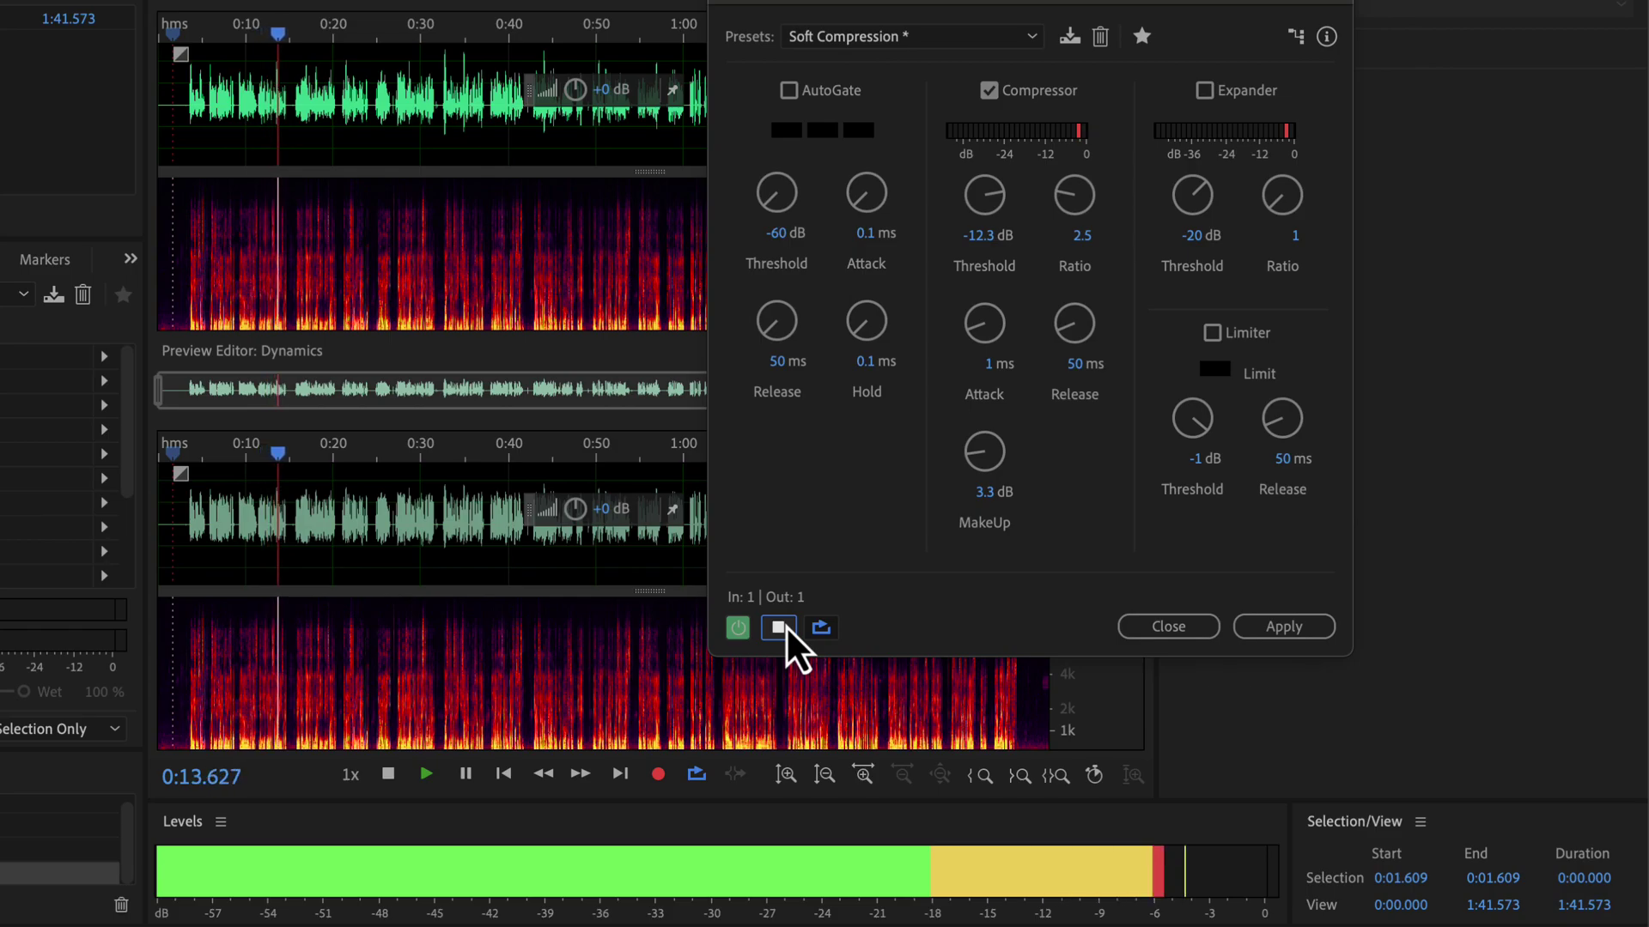
pyautogui.click(736, 639)
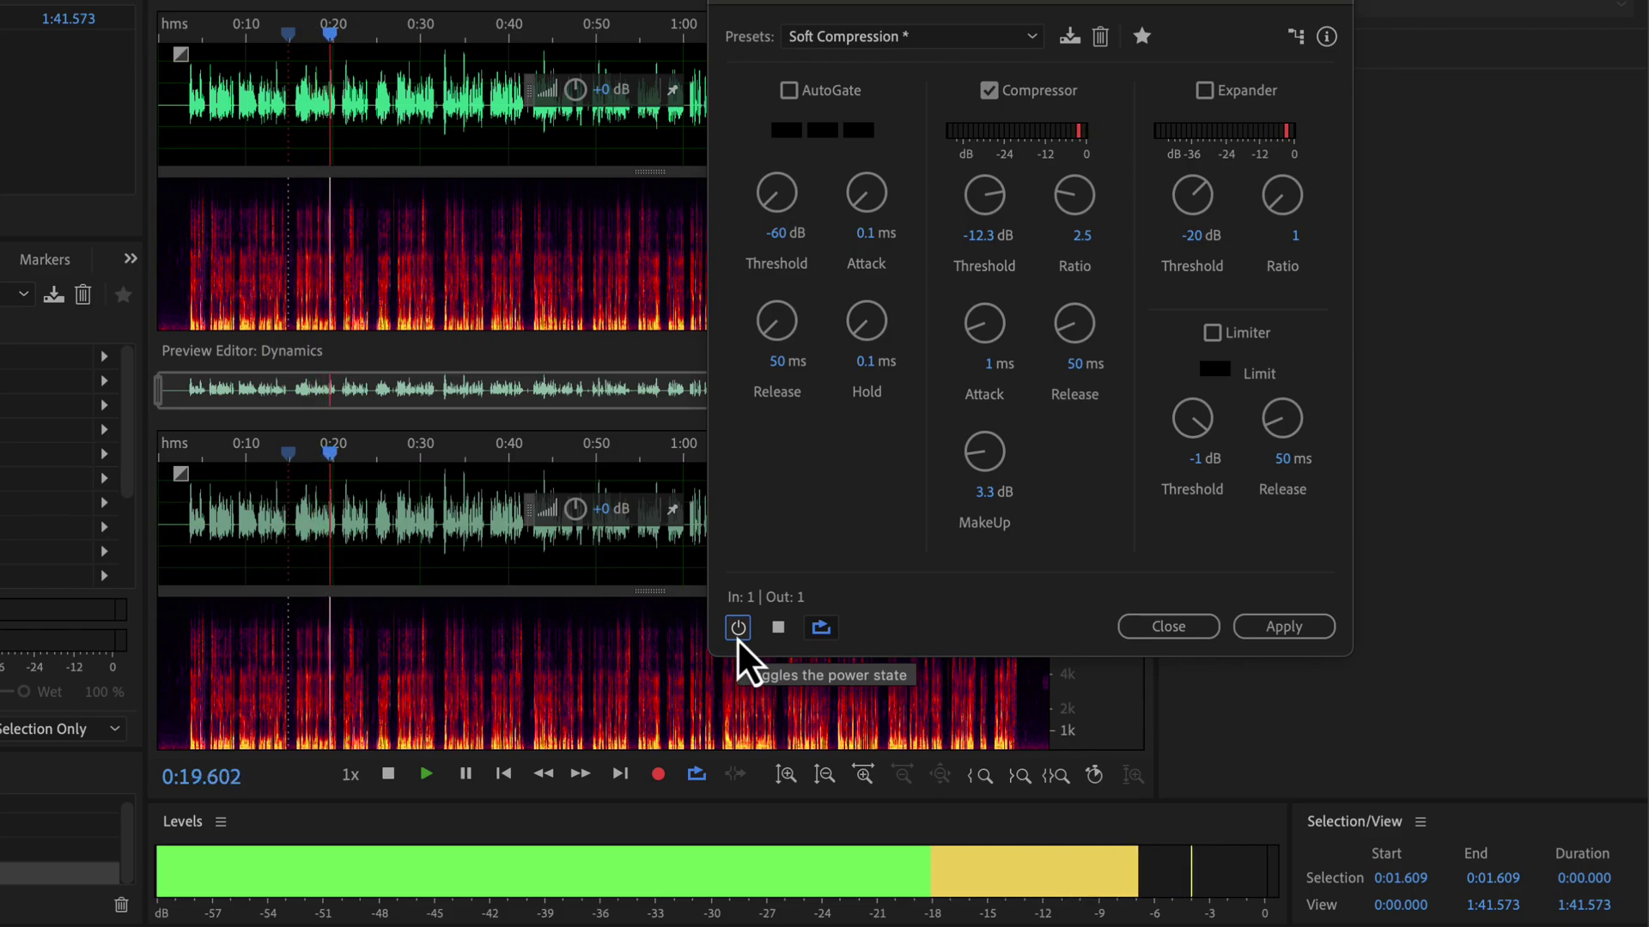
pyautogui.click(737, 628)
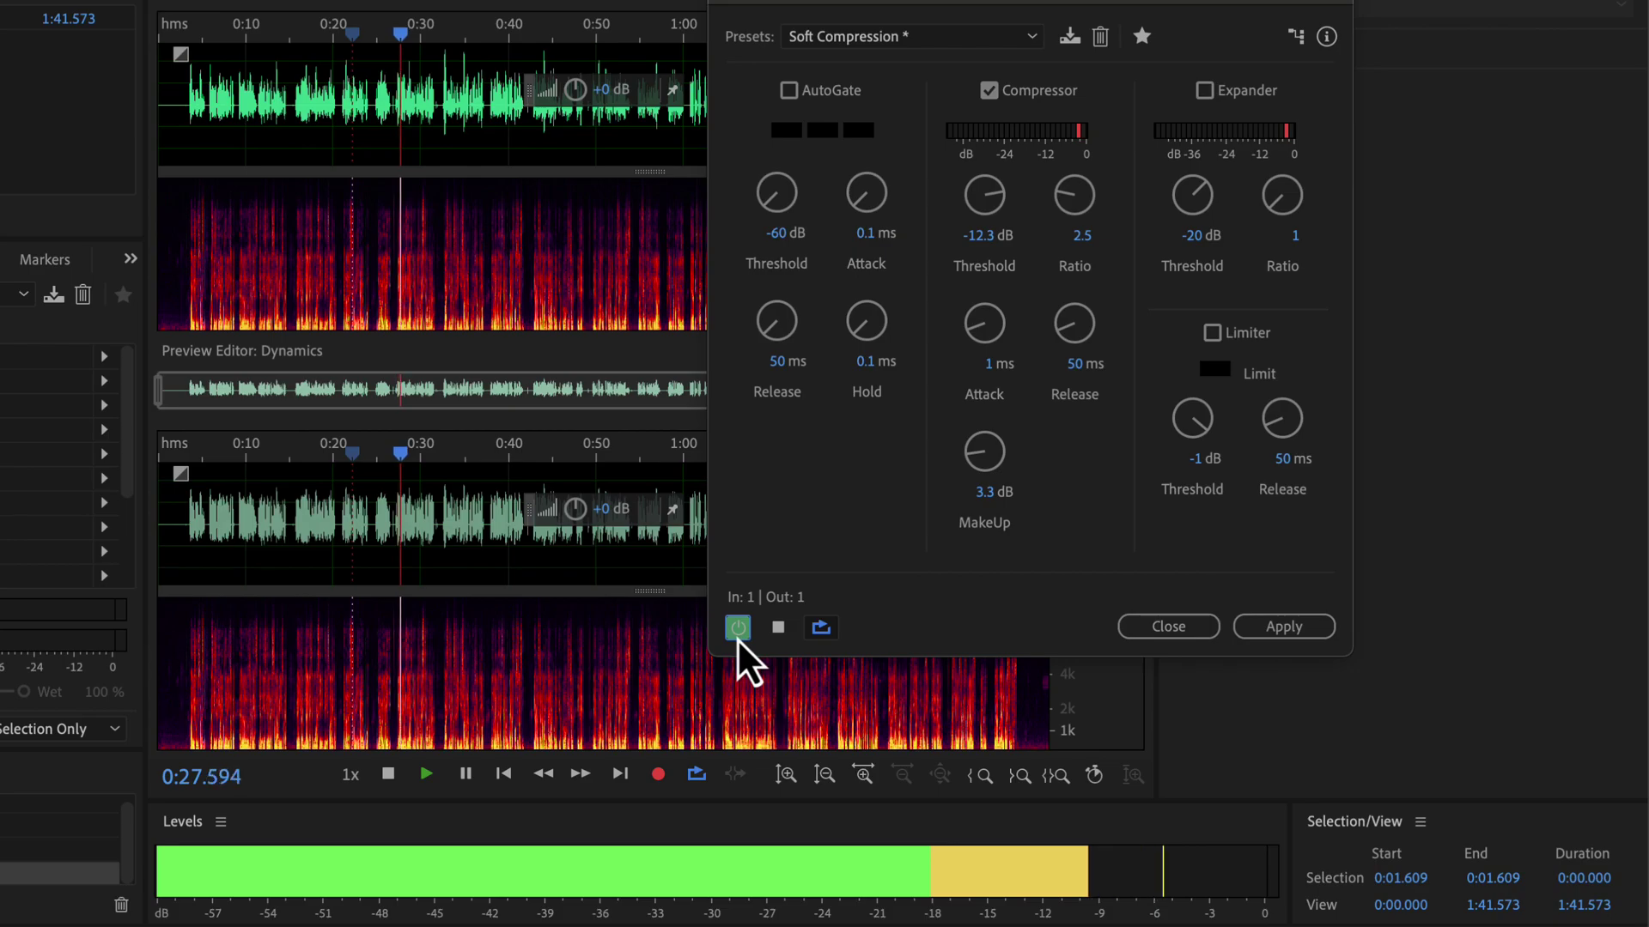
pyautogui.press('space')
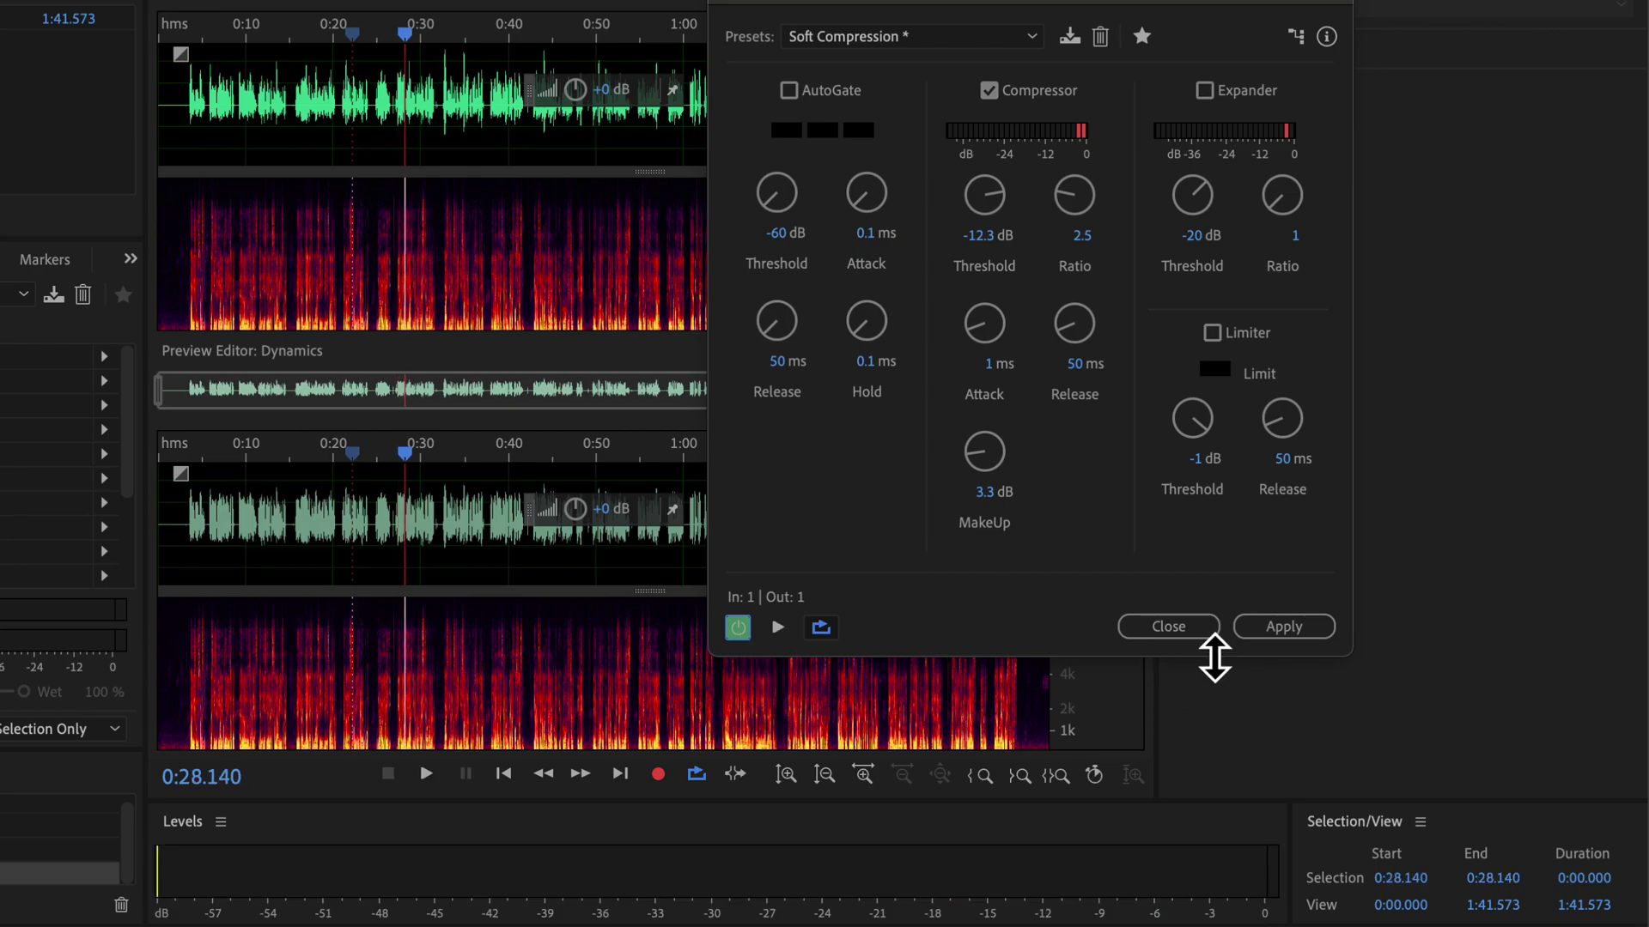
pyautogui.click(1286, 632)
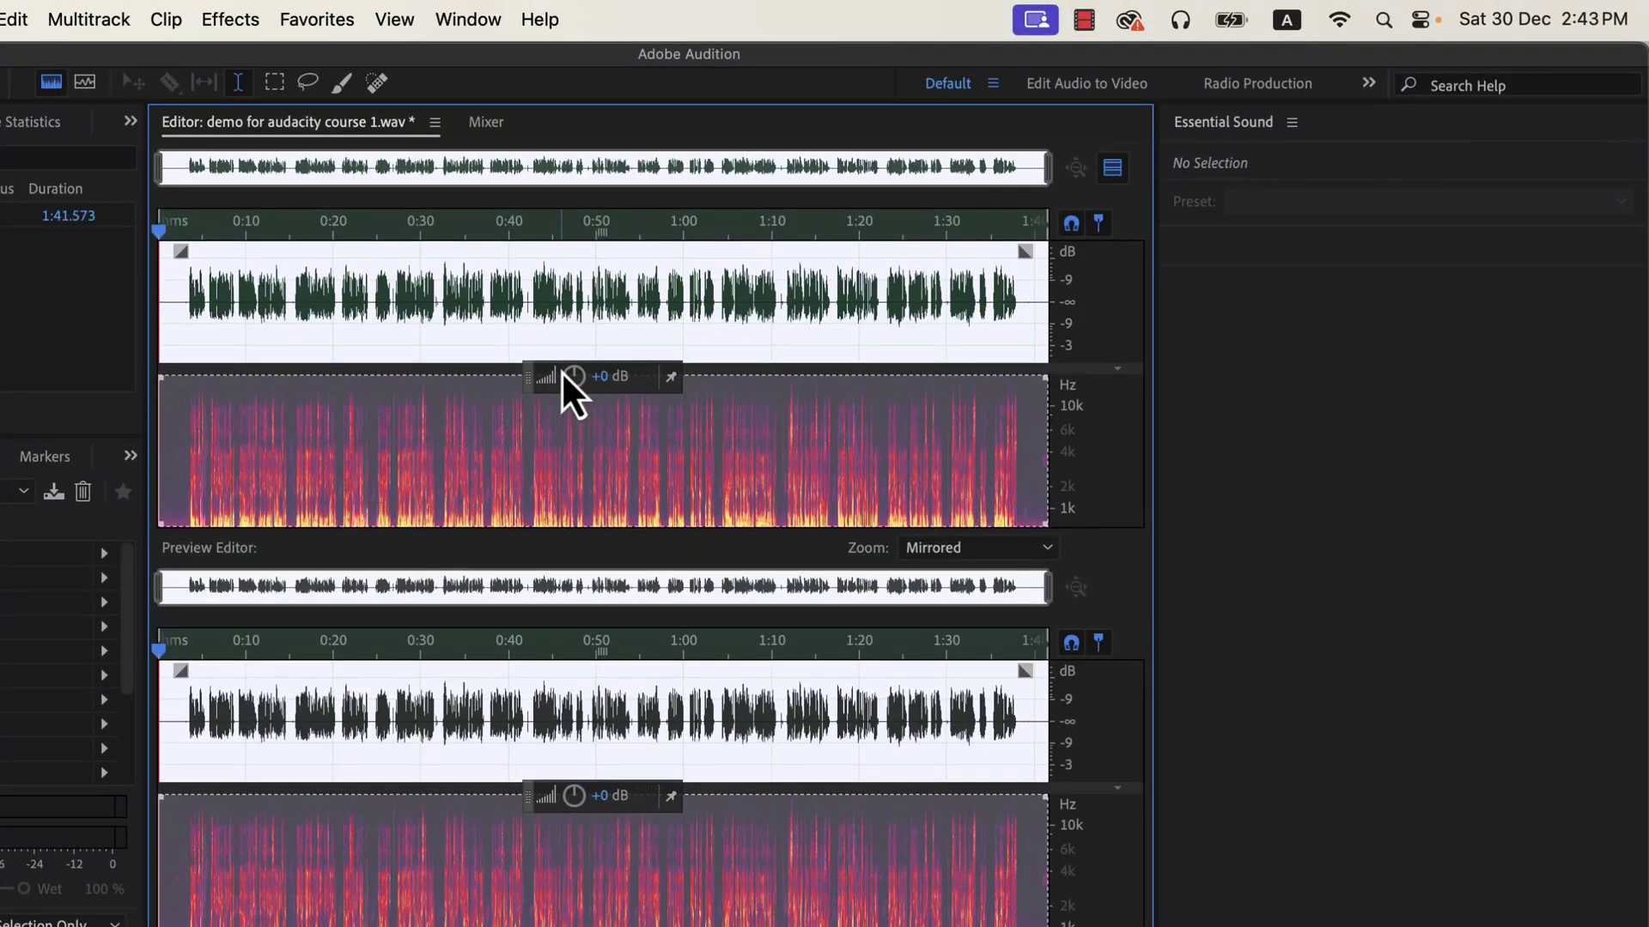
# Apply the Normalize to -3 dB favorite, close the Preview Editor and clear the selection.
pyautogui.click(300, 10)
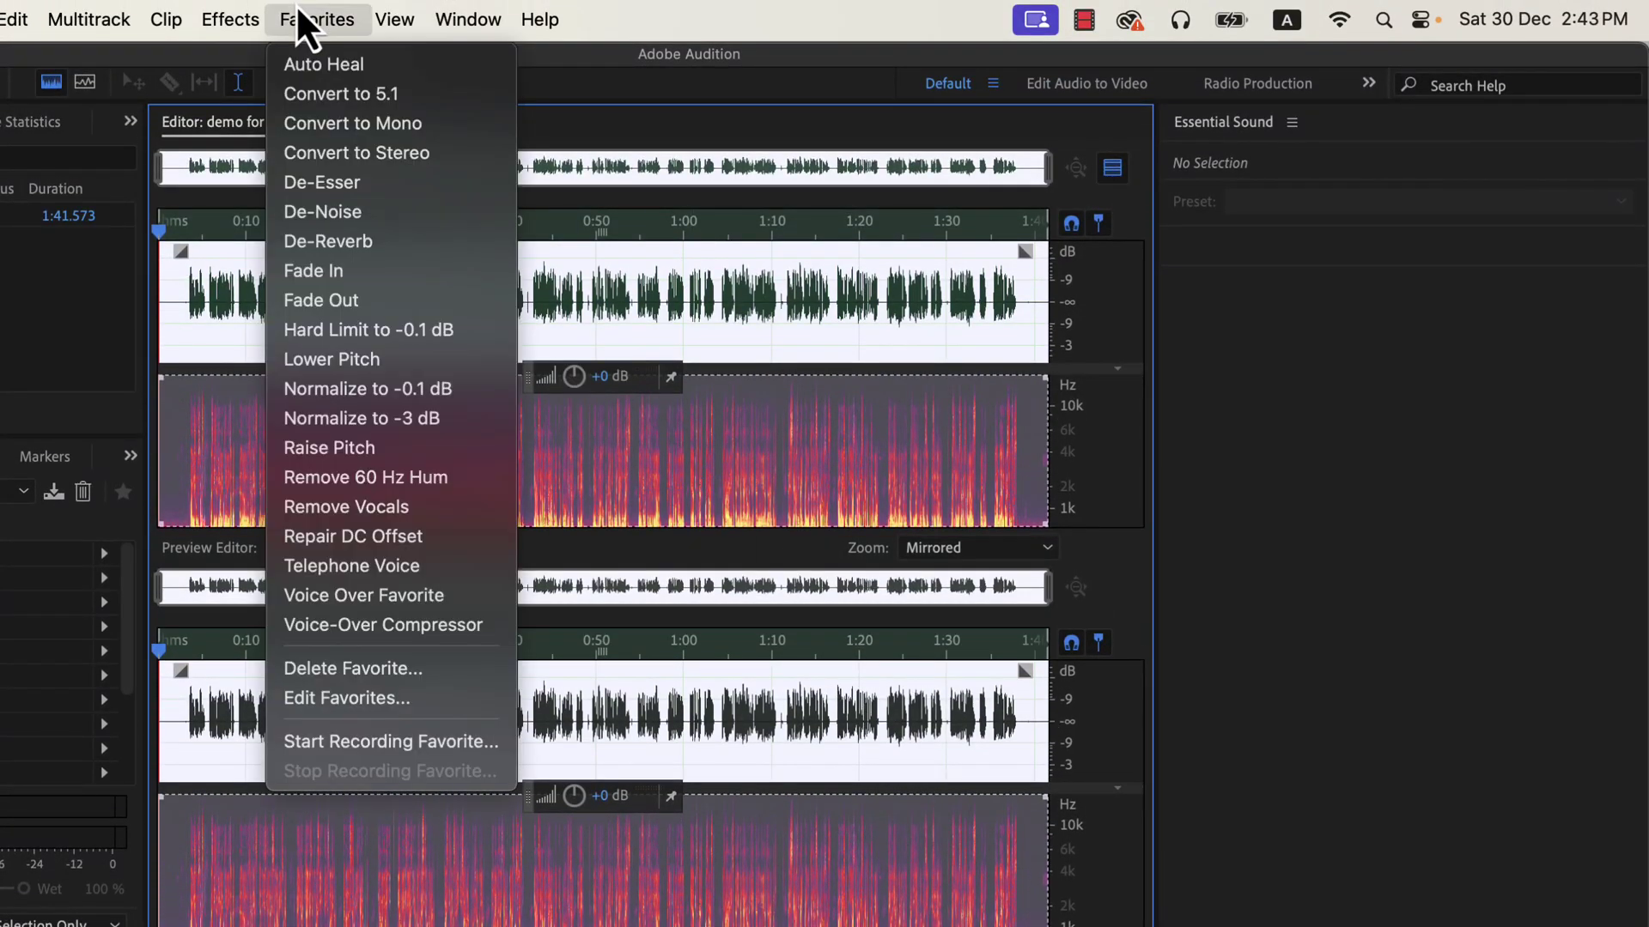
pyautogui.click(296, 417)
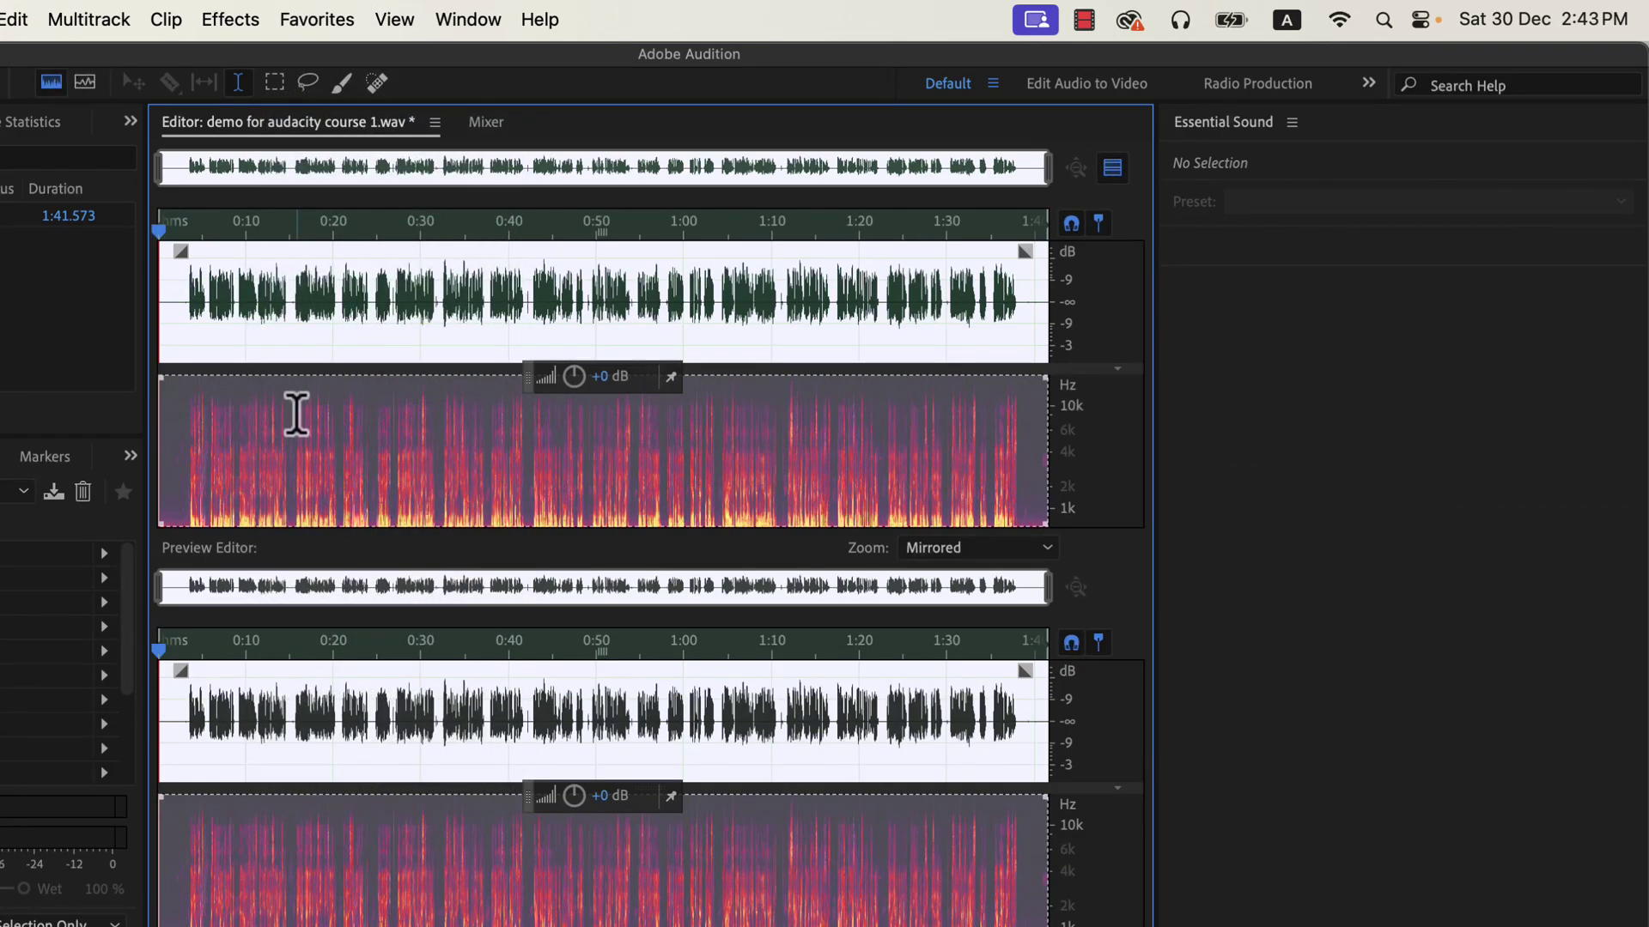
pyautogui.click(1113, 169)
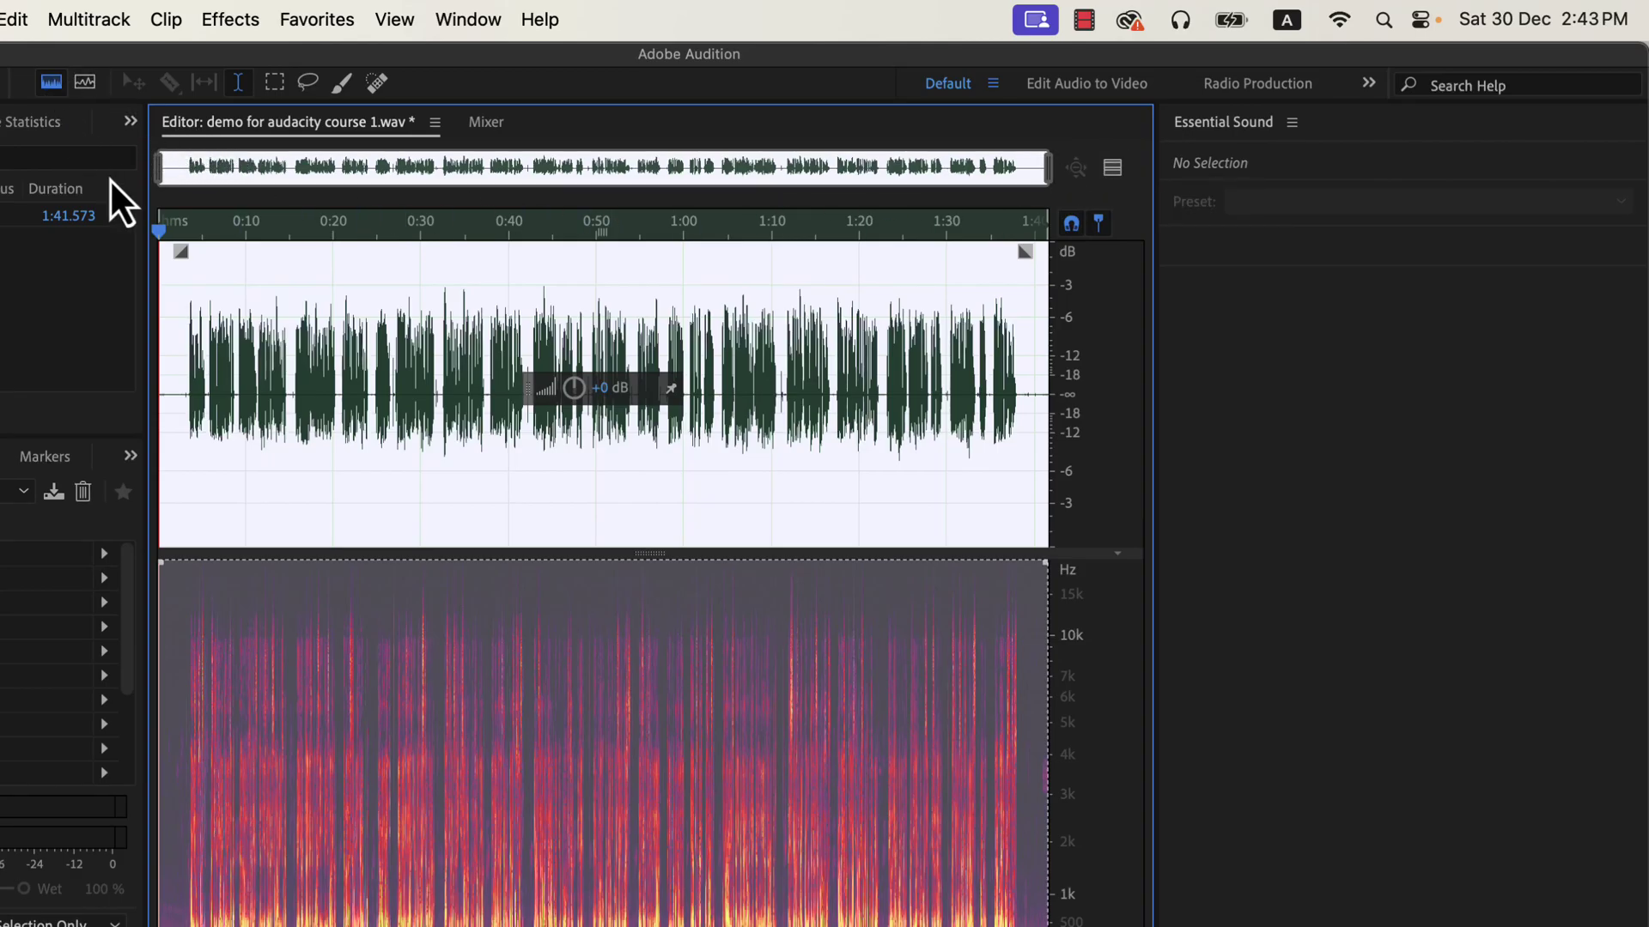
pyautogui.click(181, 298)
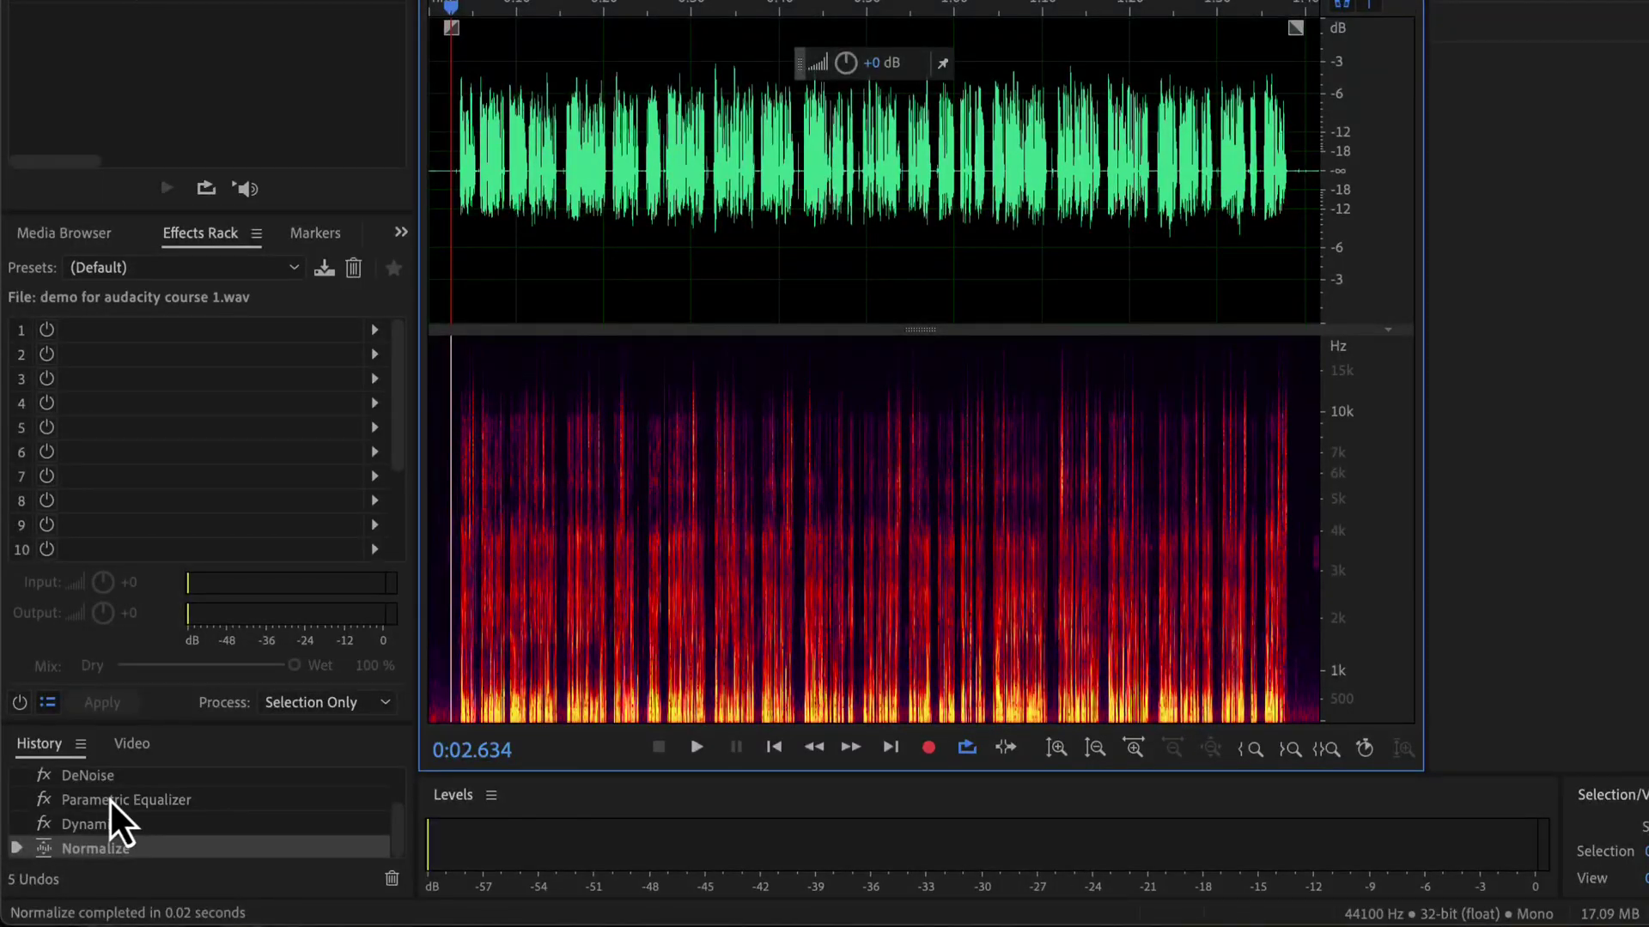
# Compare the History states Open and Normalize, then play the processed audio from about 0:02.
pyautogui.scroll(2, 110, 798)
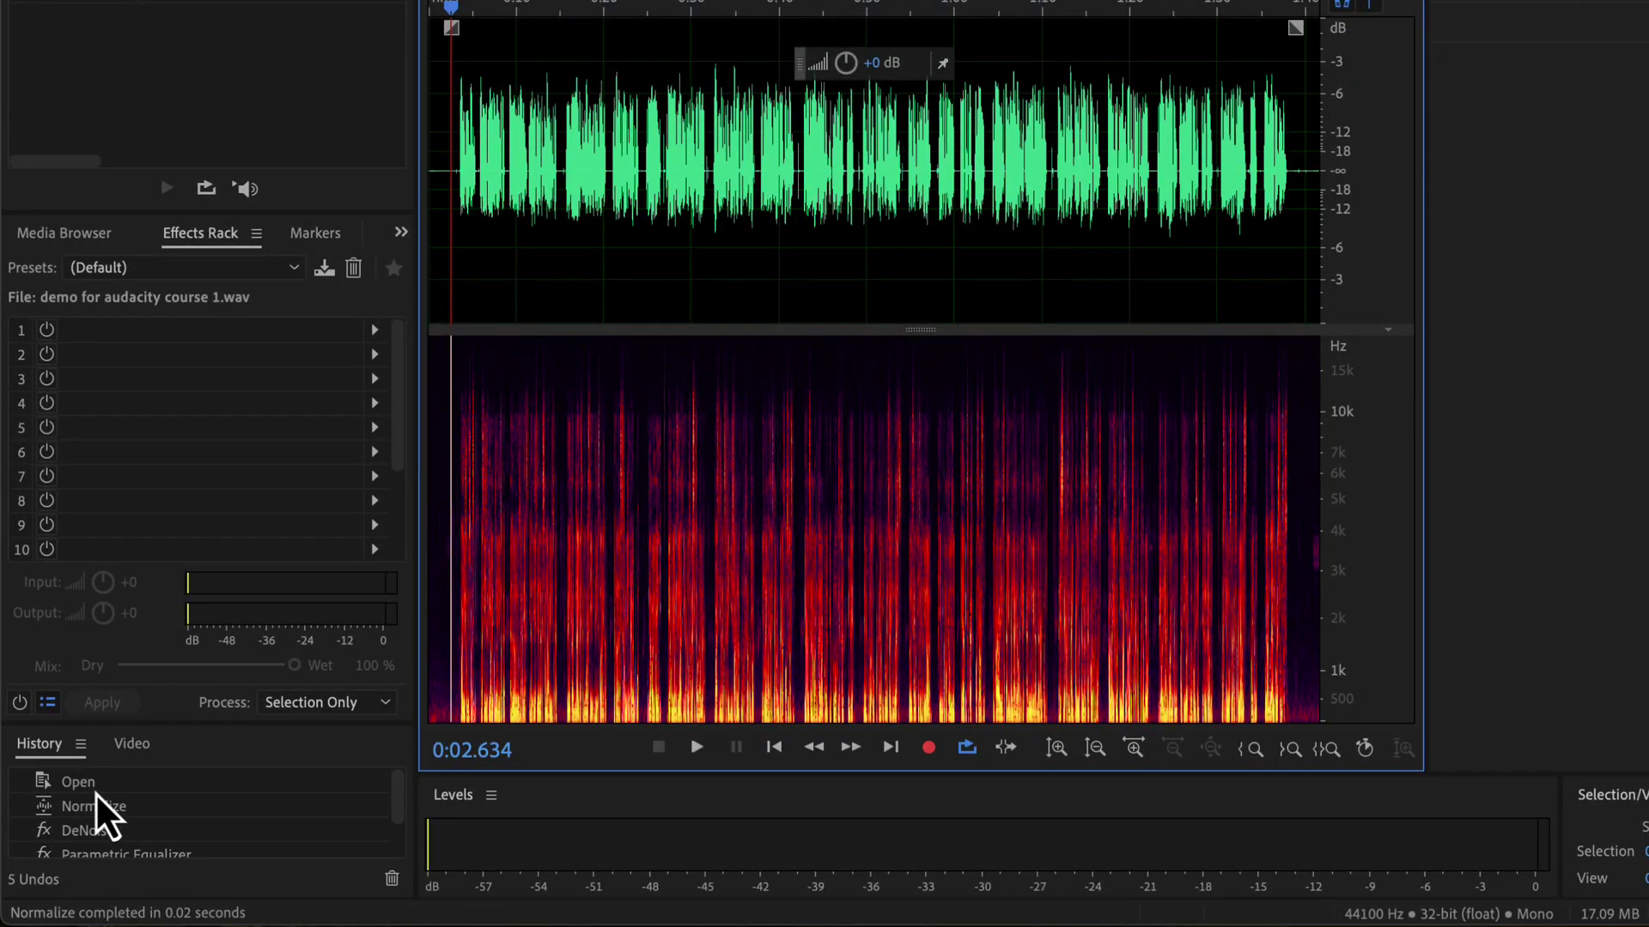
pyautogui.click(78, 781)
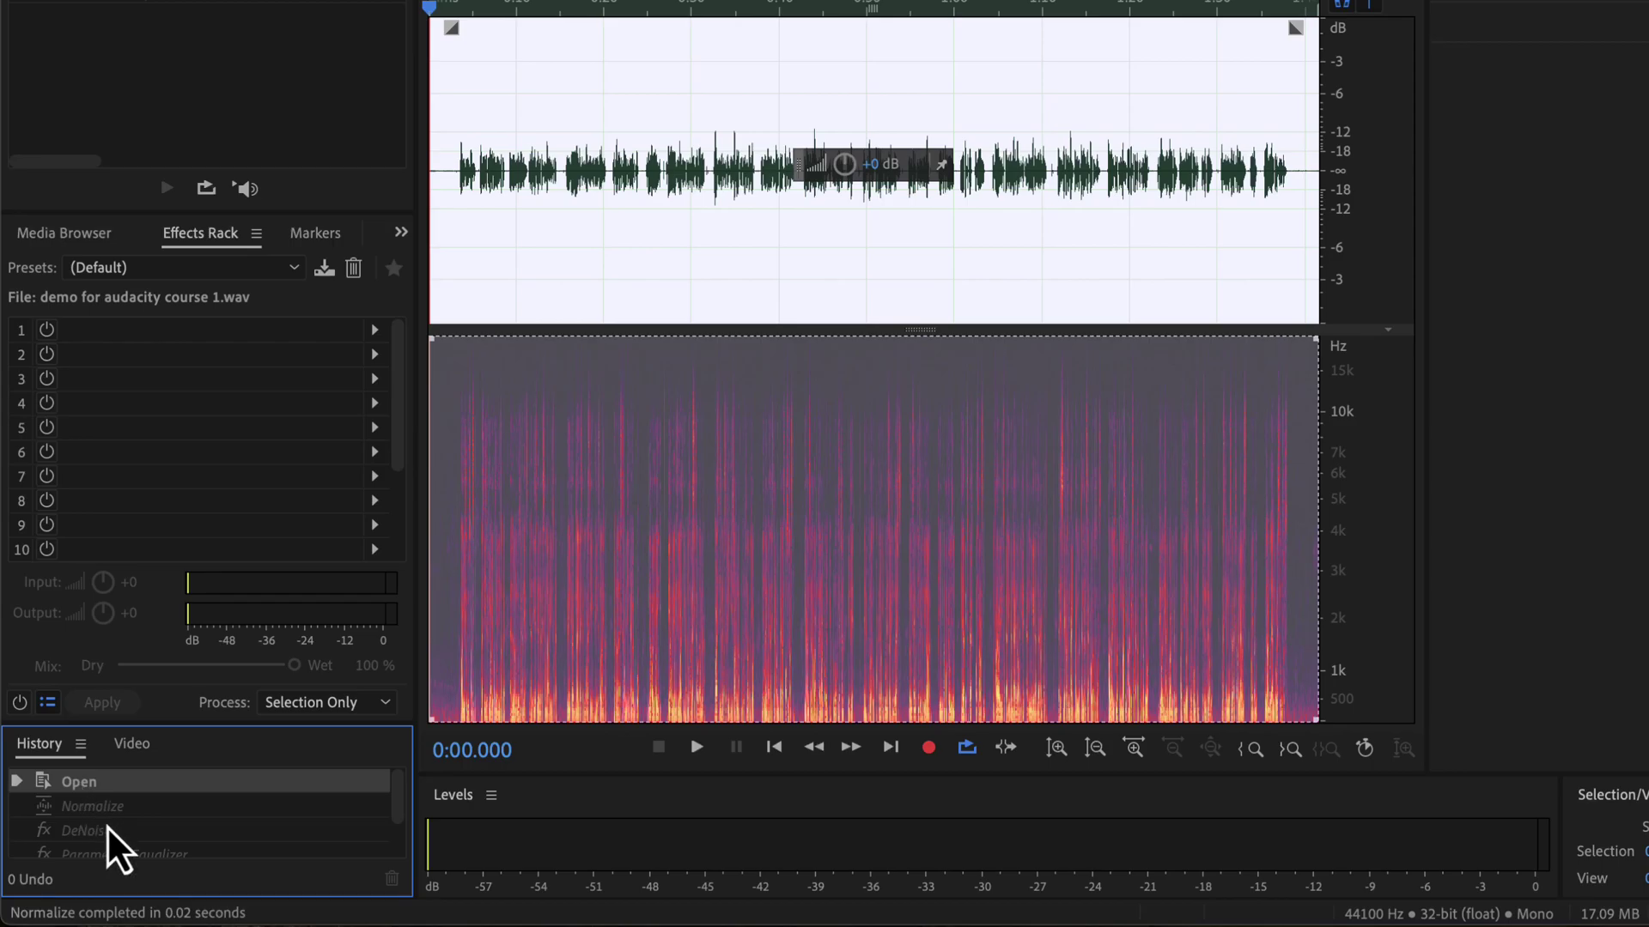
pyautogui.scroll(-3, 107, 826)
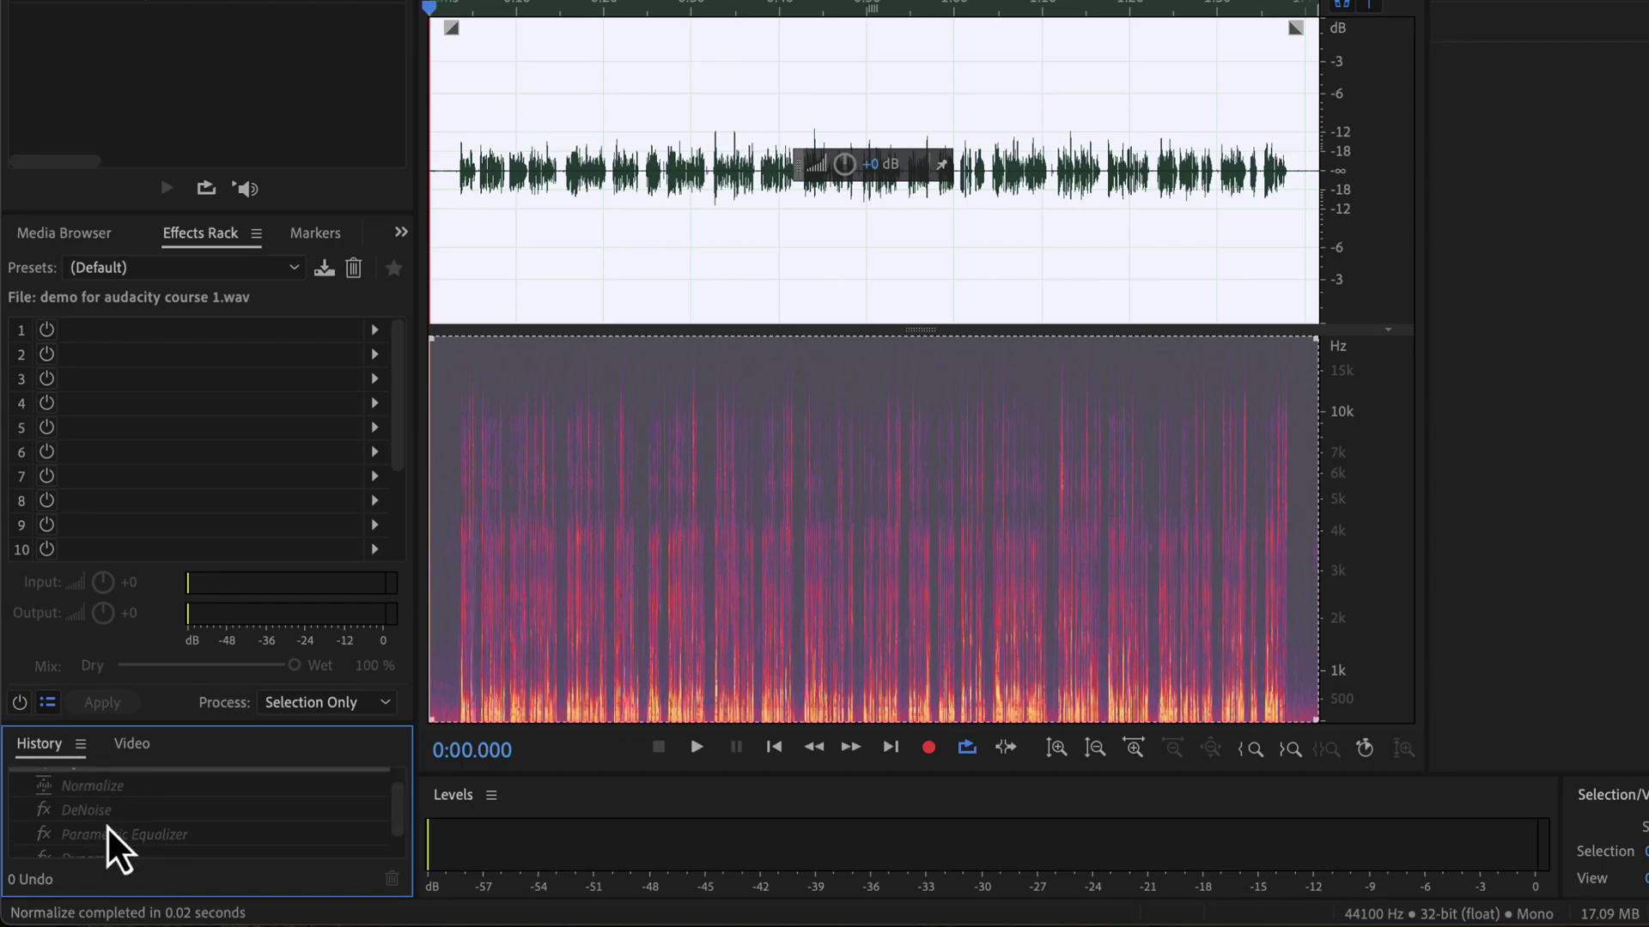
pyautogui.click(96, 848)
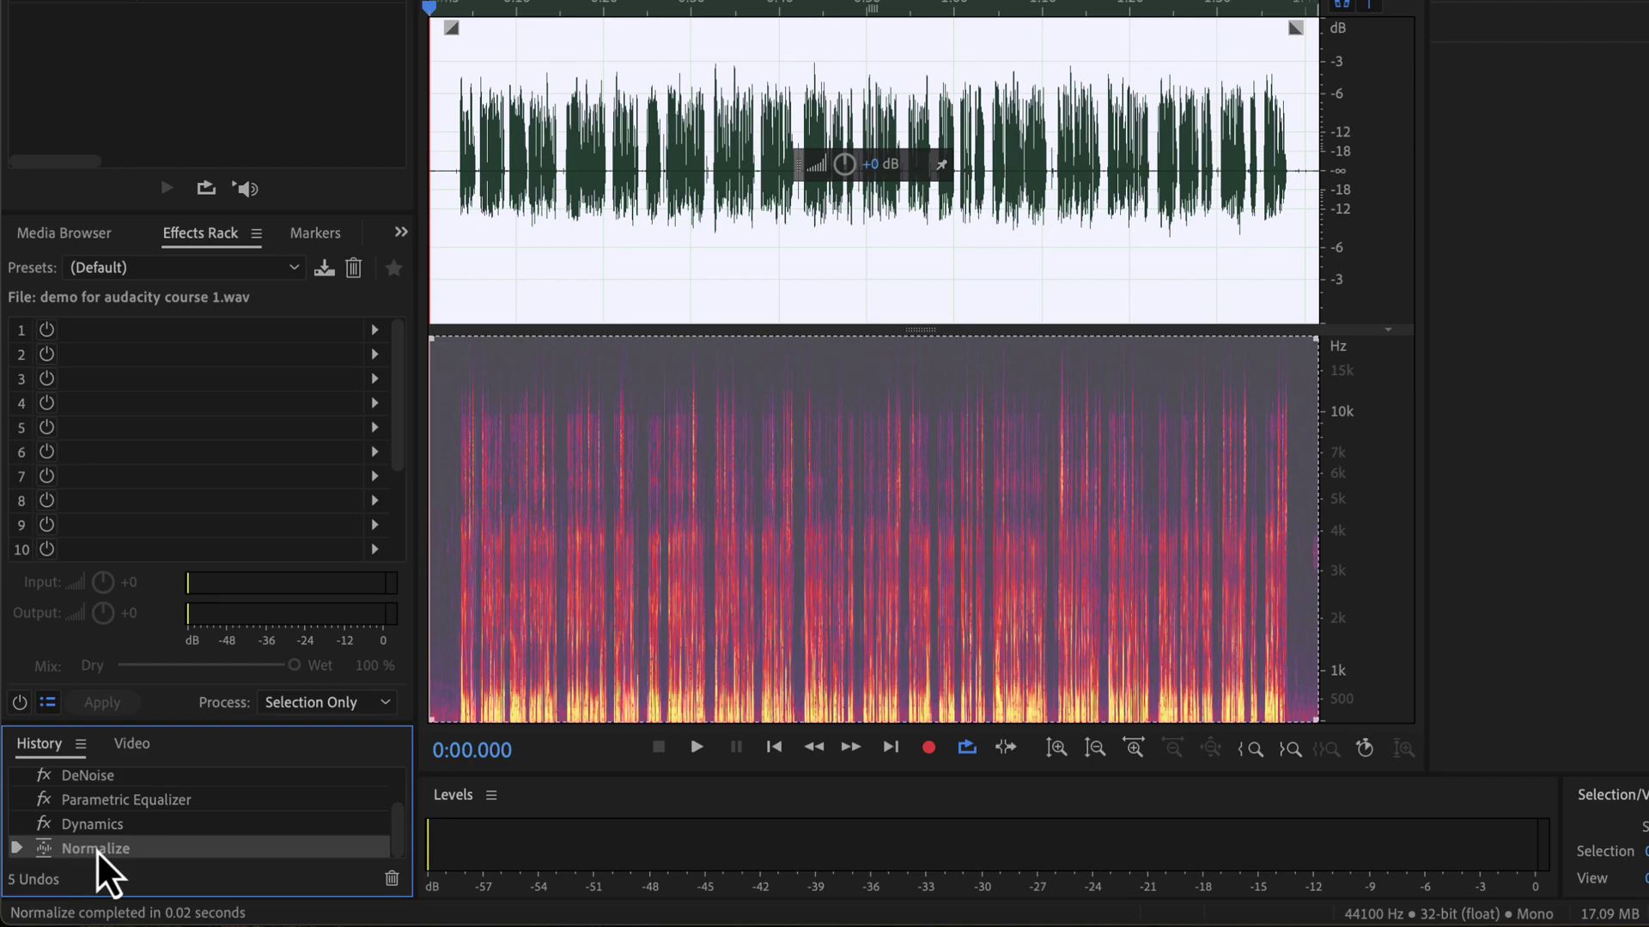
pyautogui.click(443, 210)
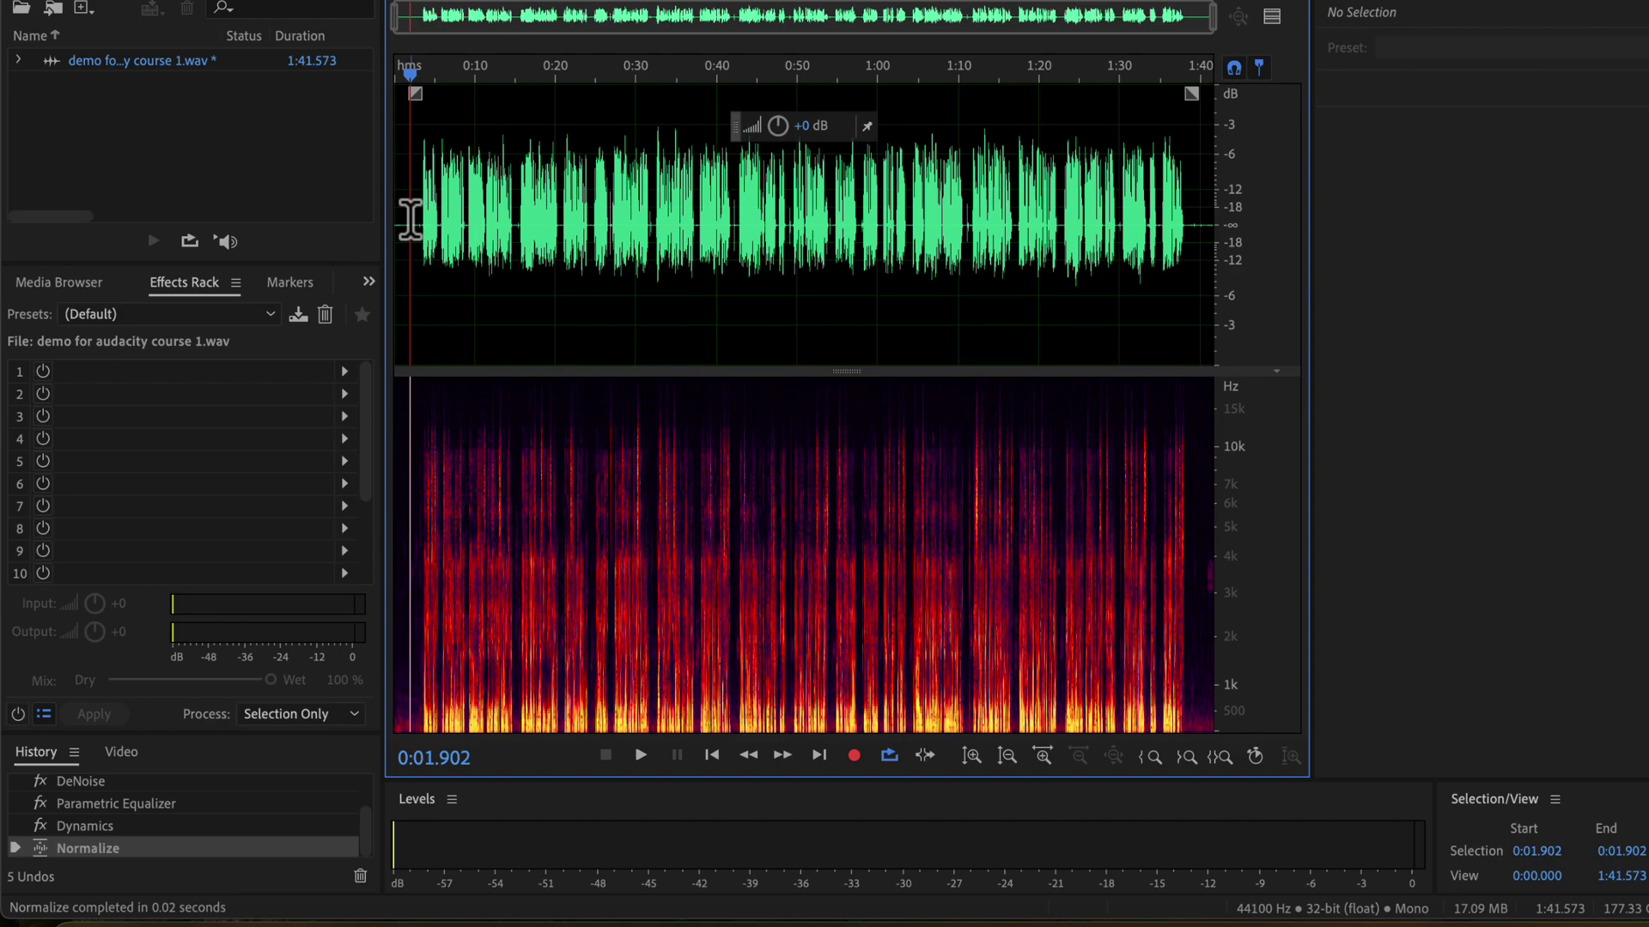
pyautogui.press('space')
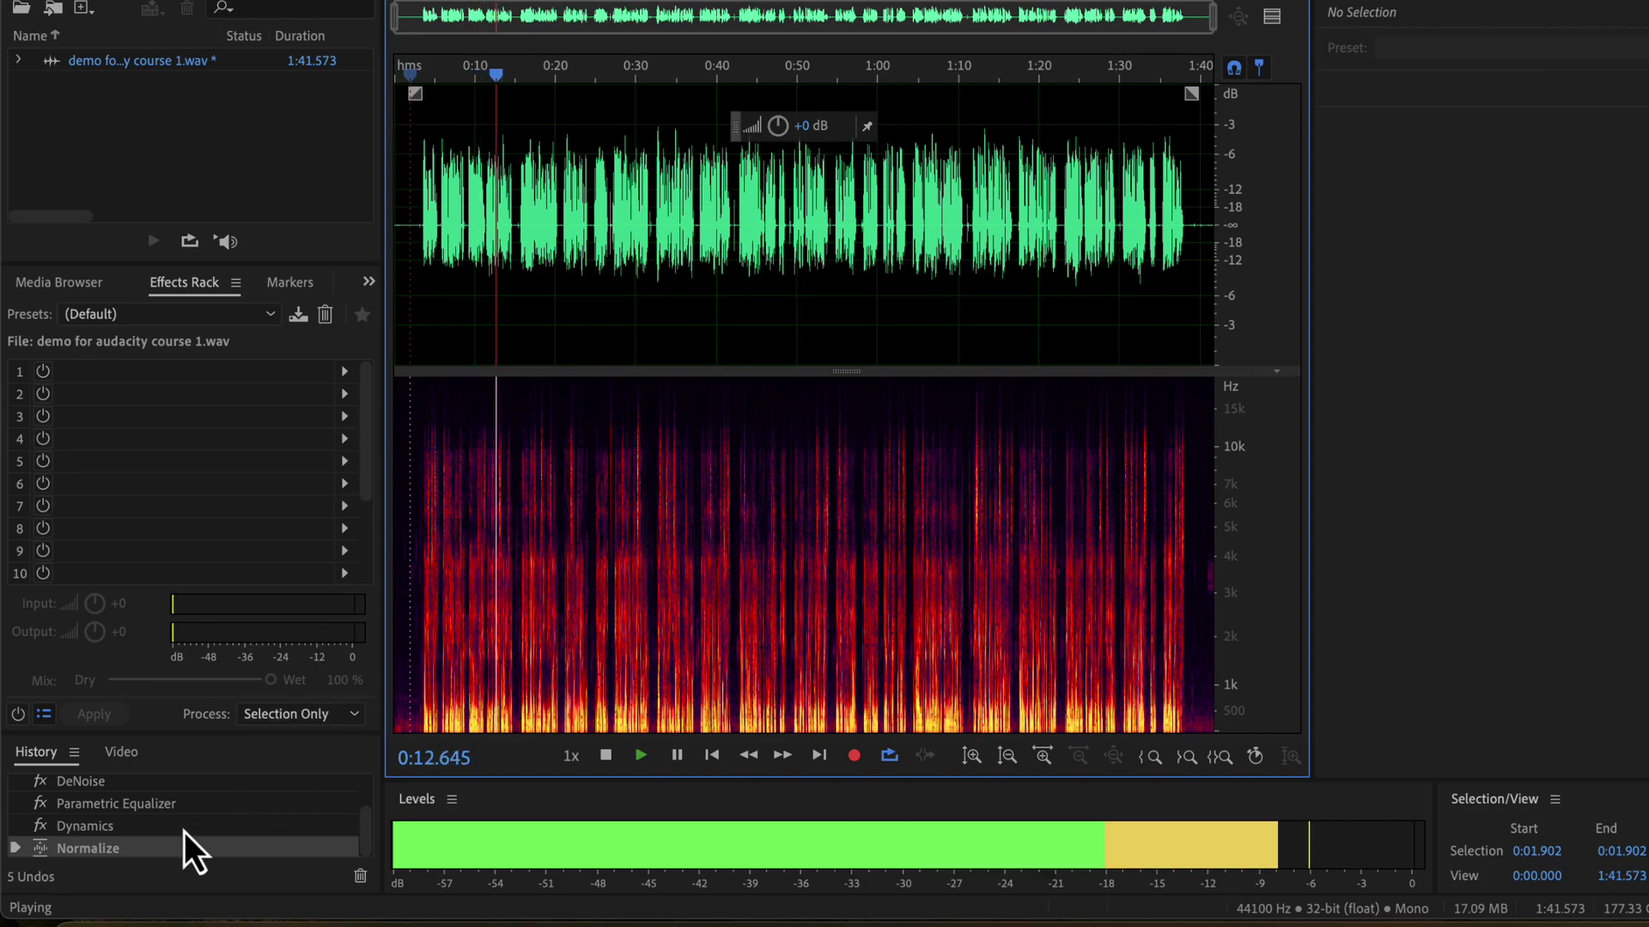
# Switch between the History states Open and Normalize three times while listening, ending processed and stopped.
pyautogui.scroll(2, 184, 832)
pyautogui.click(85, 791)
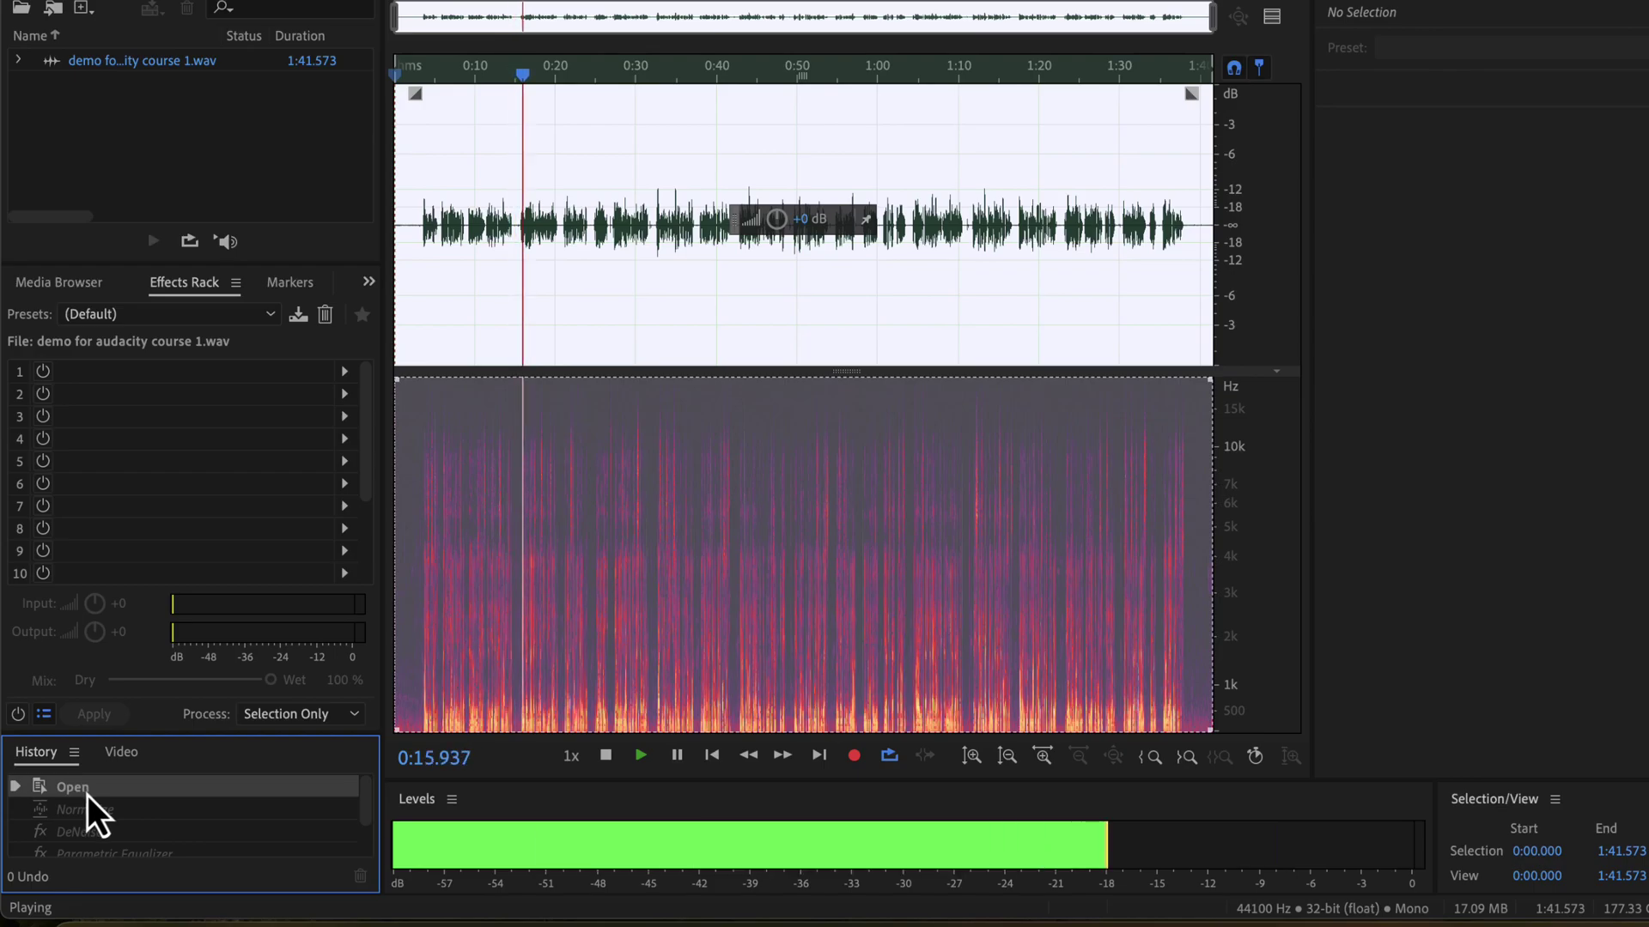
pyautogui.scroll(-2, 105, 819)
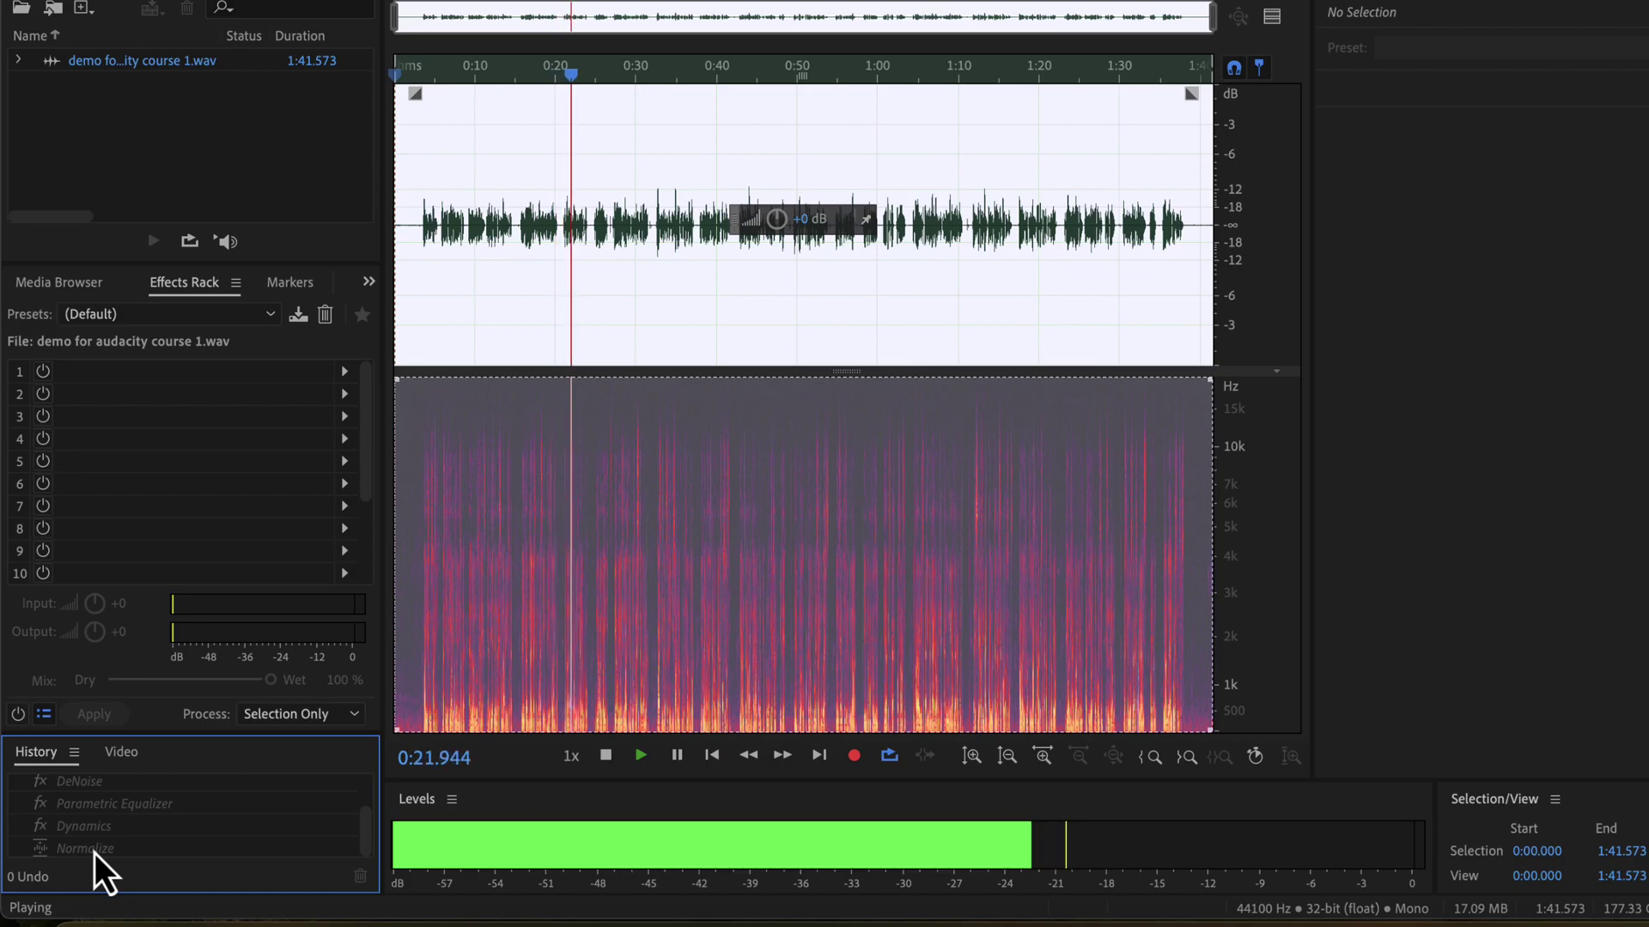
pyautogui.click(94, 850)
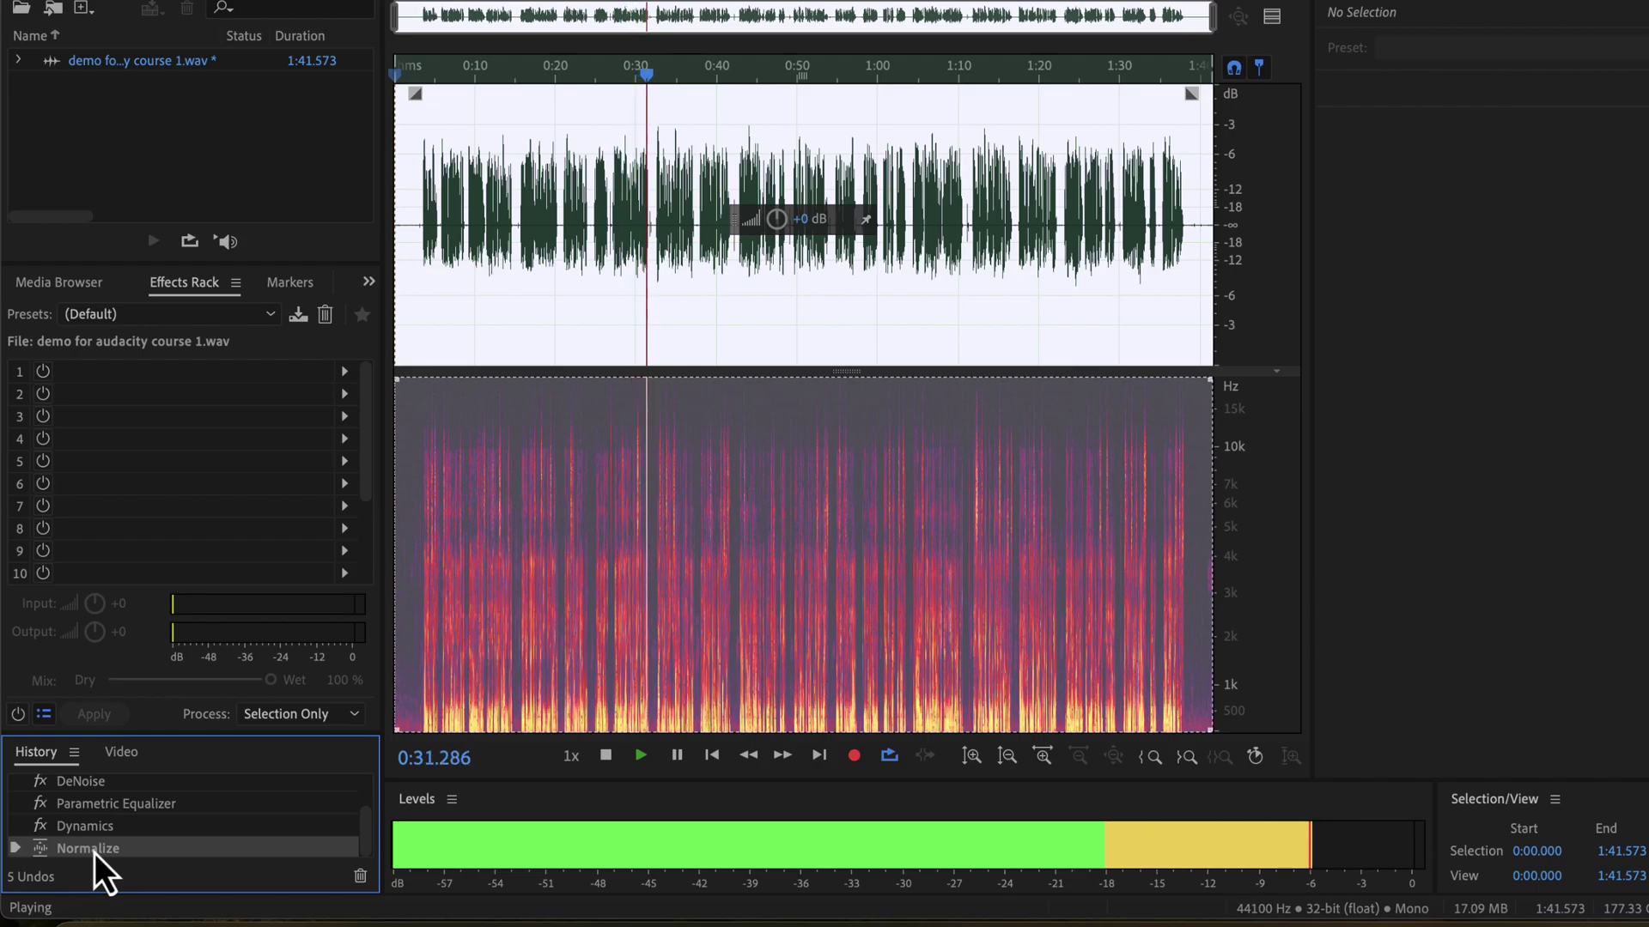
pyautogui.scroll(2, 95, 852)
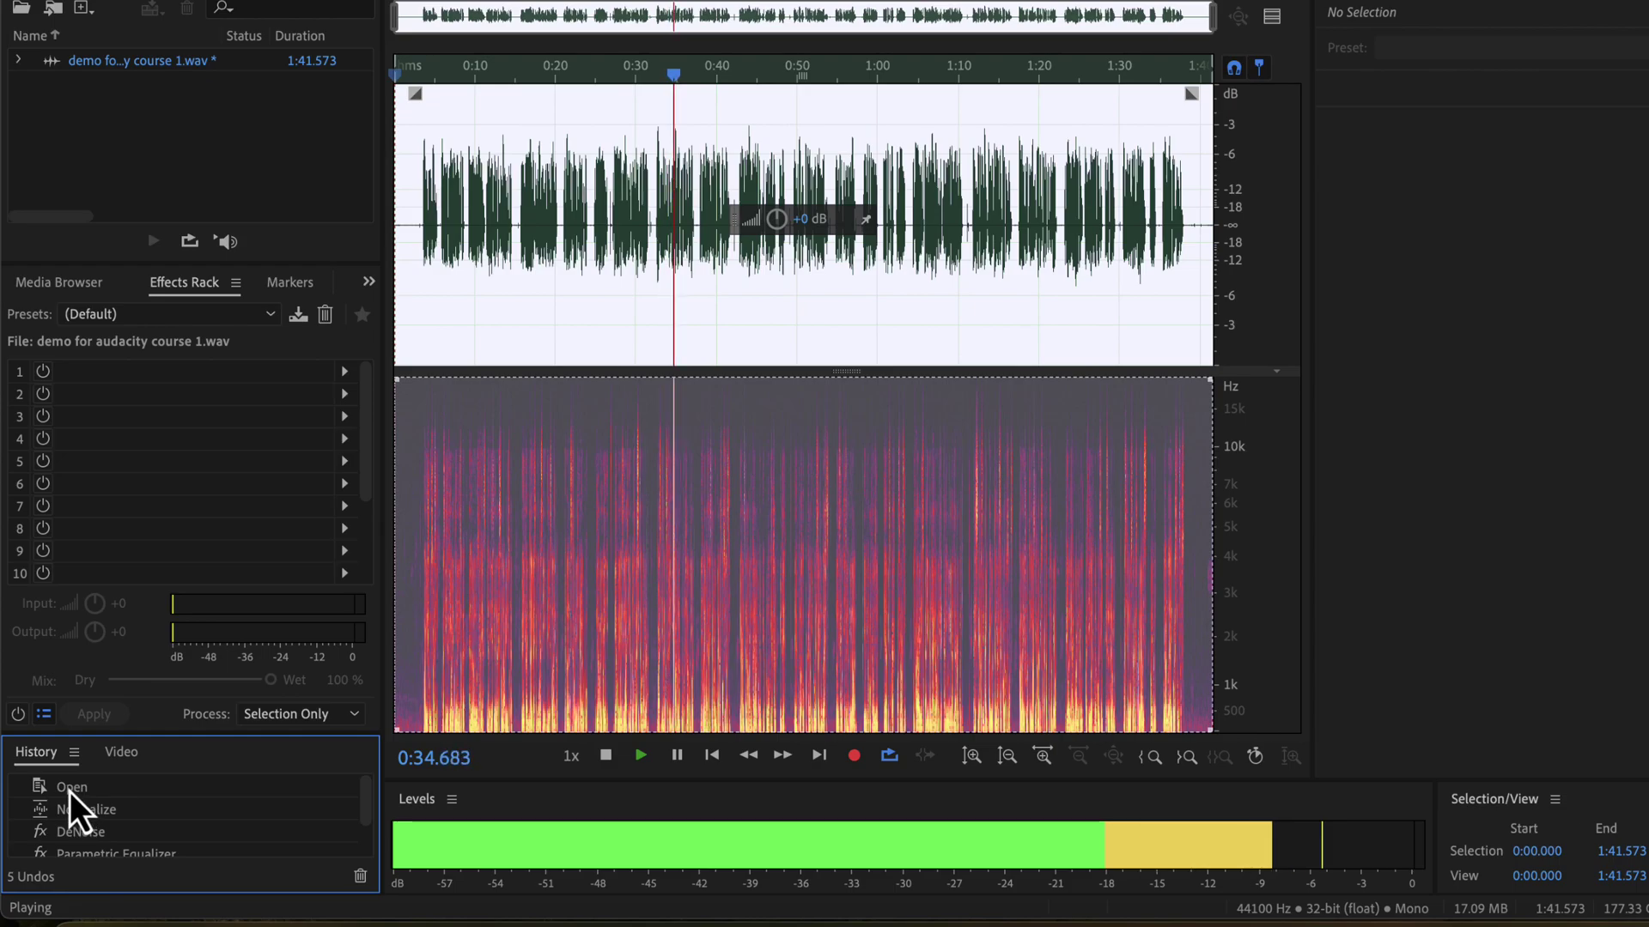
pyautogui.click(70, 788)
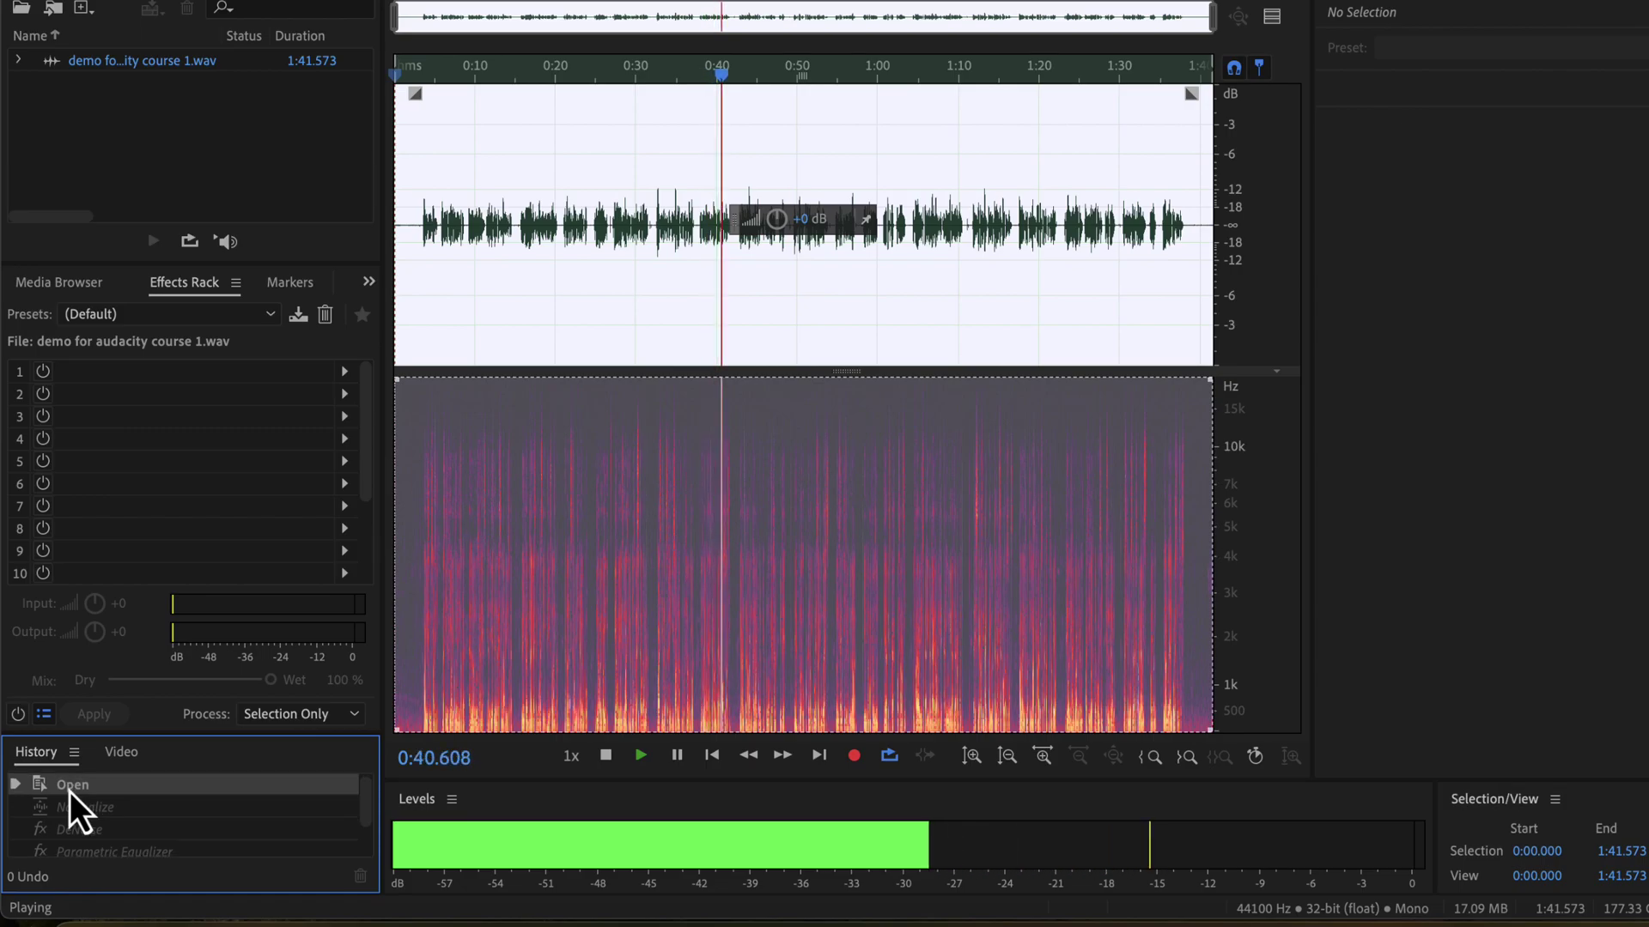
pyautogui.scroll(-2, 70, 791)
pyautogui.click(69, 855)
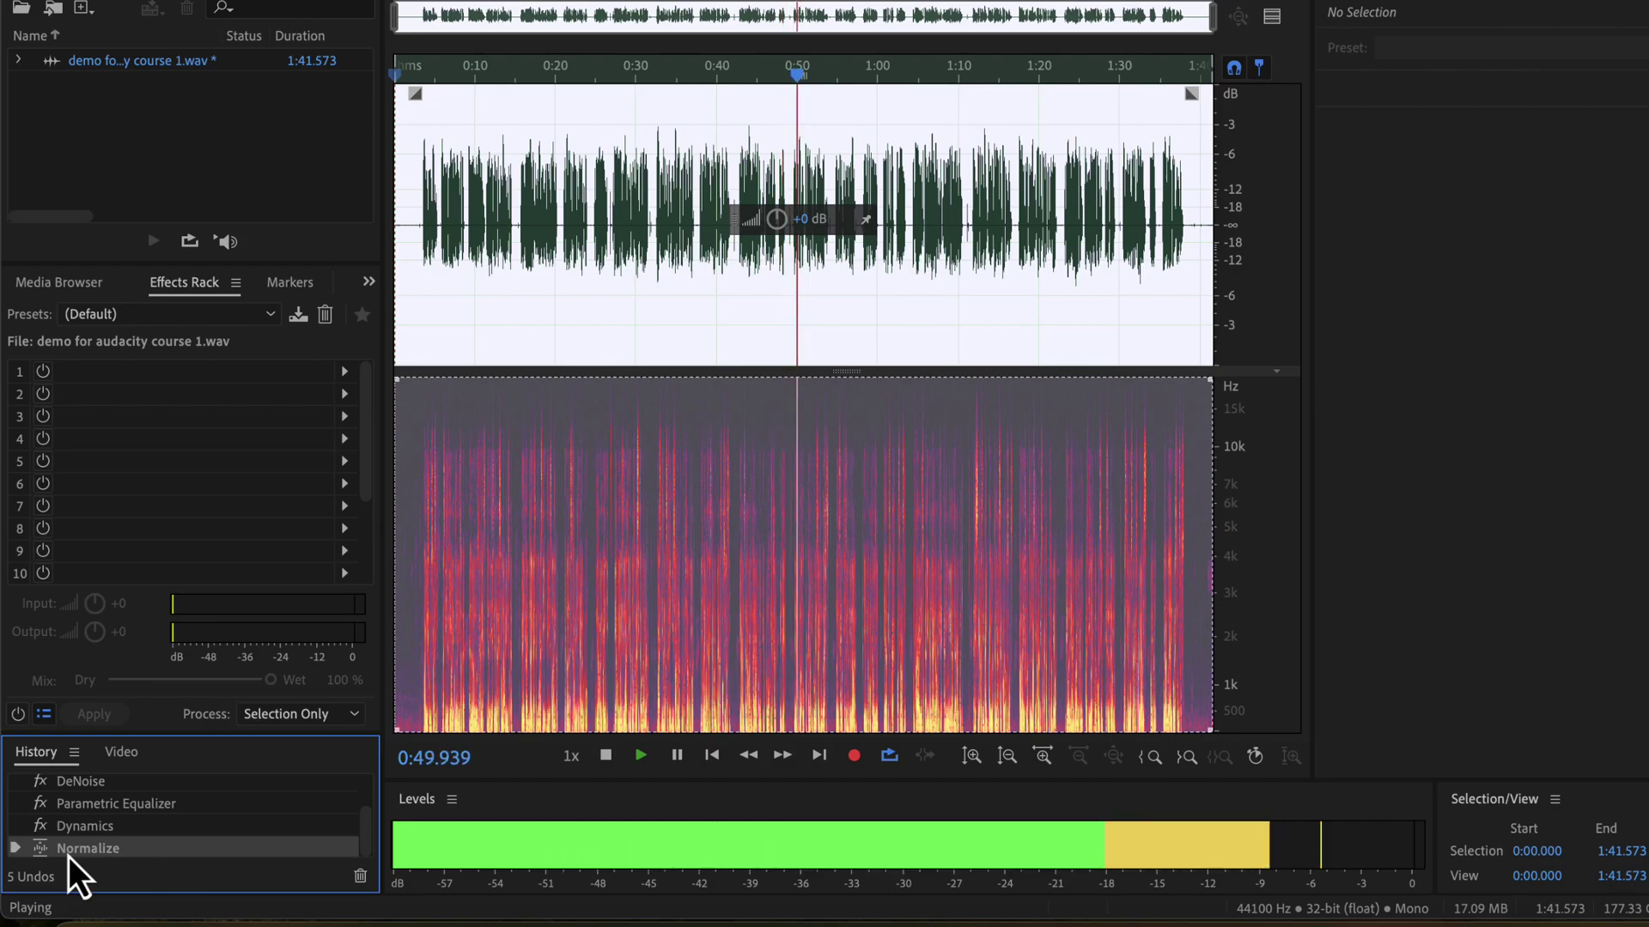
pyautogui.scroll(1, 69, 857)
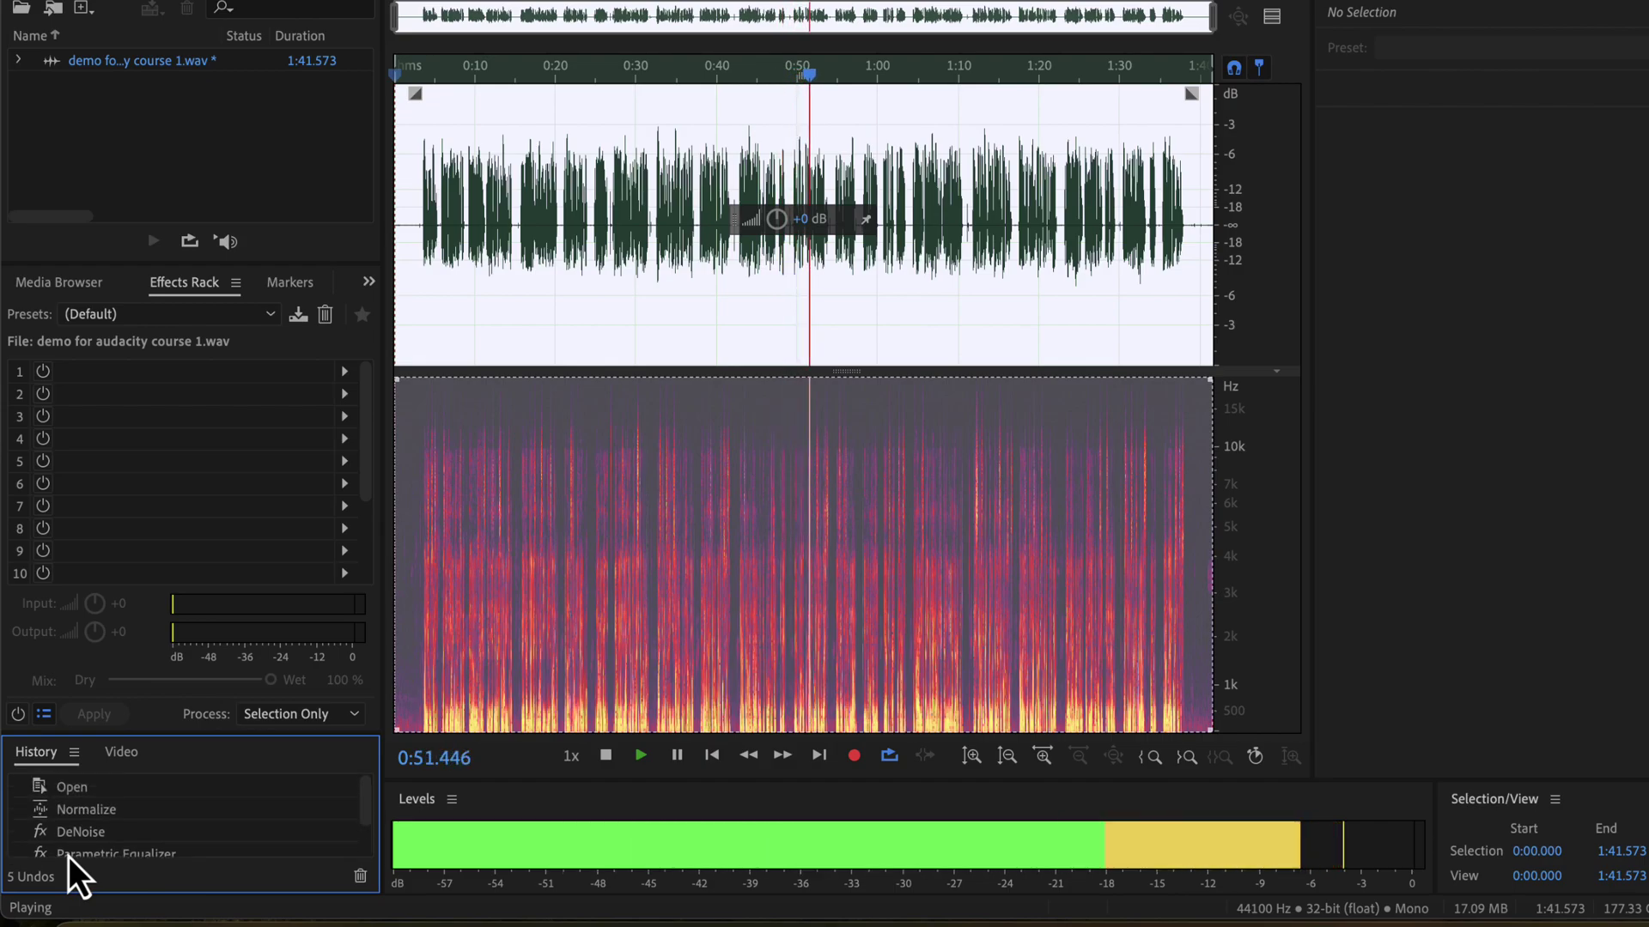
pyautogui.click(54, 796)
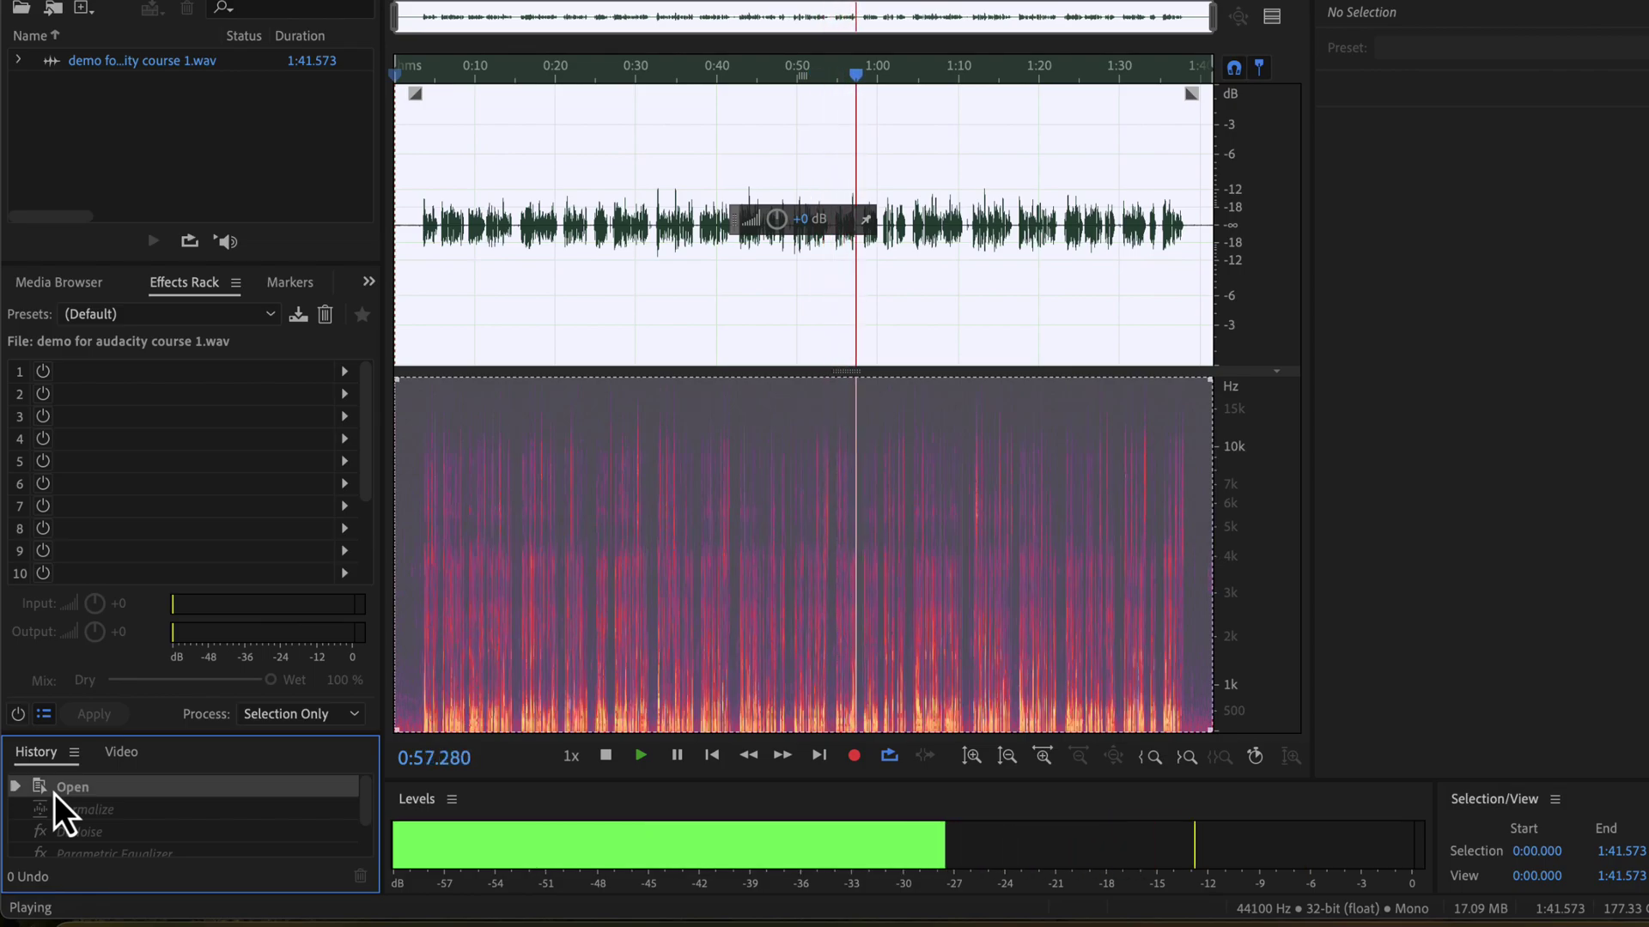
pyautogui.scroll(-1, 54, 796)
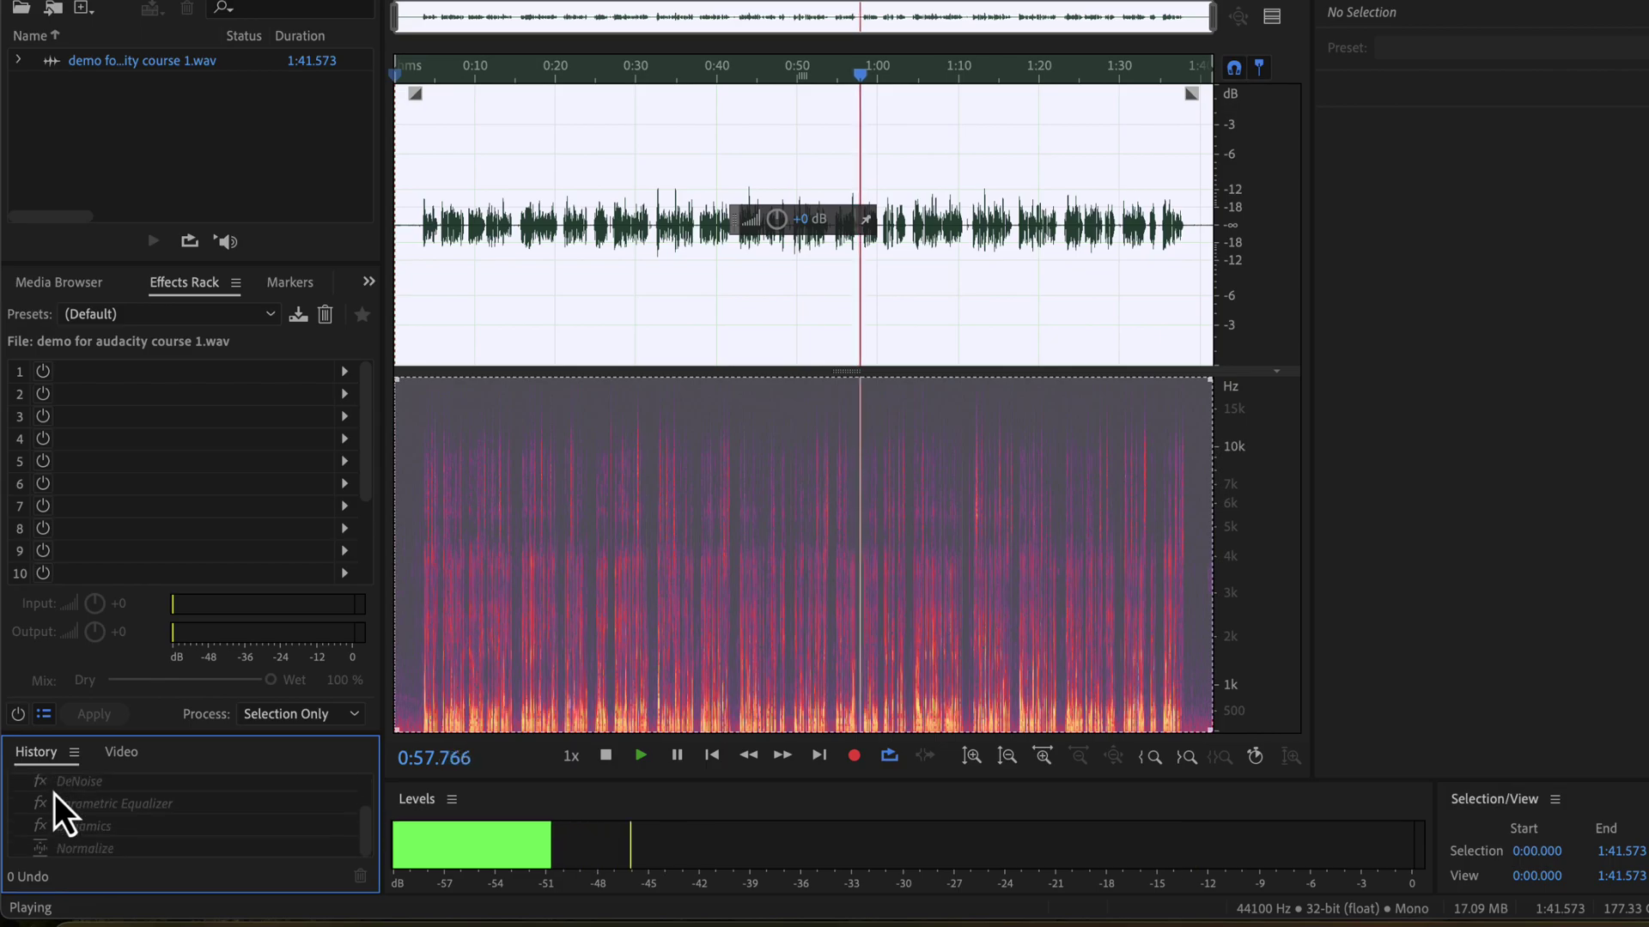
pyautogui.click(74, 855)
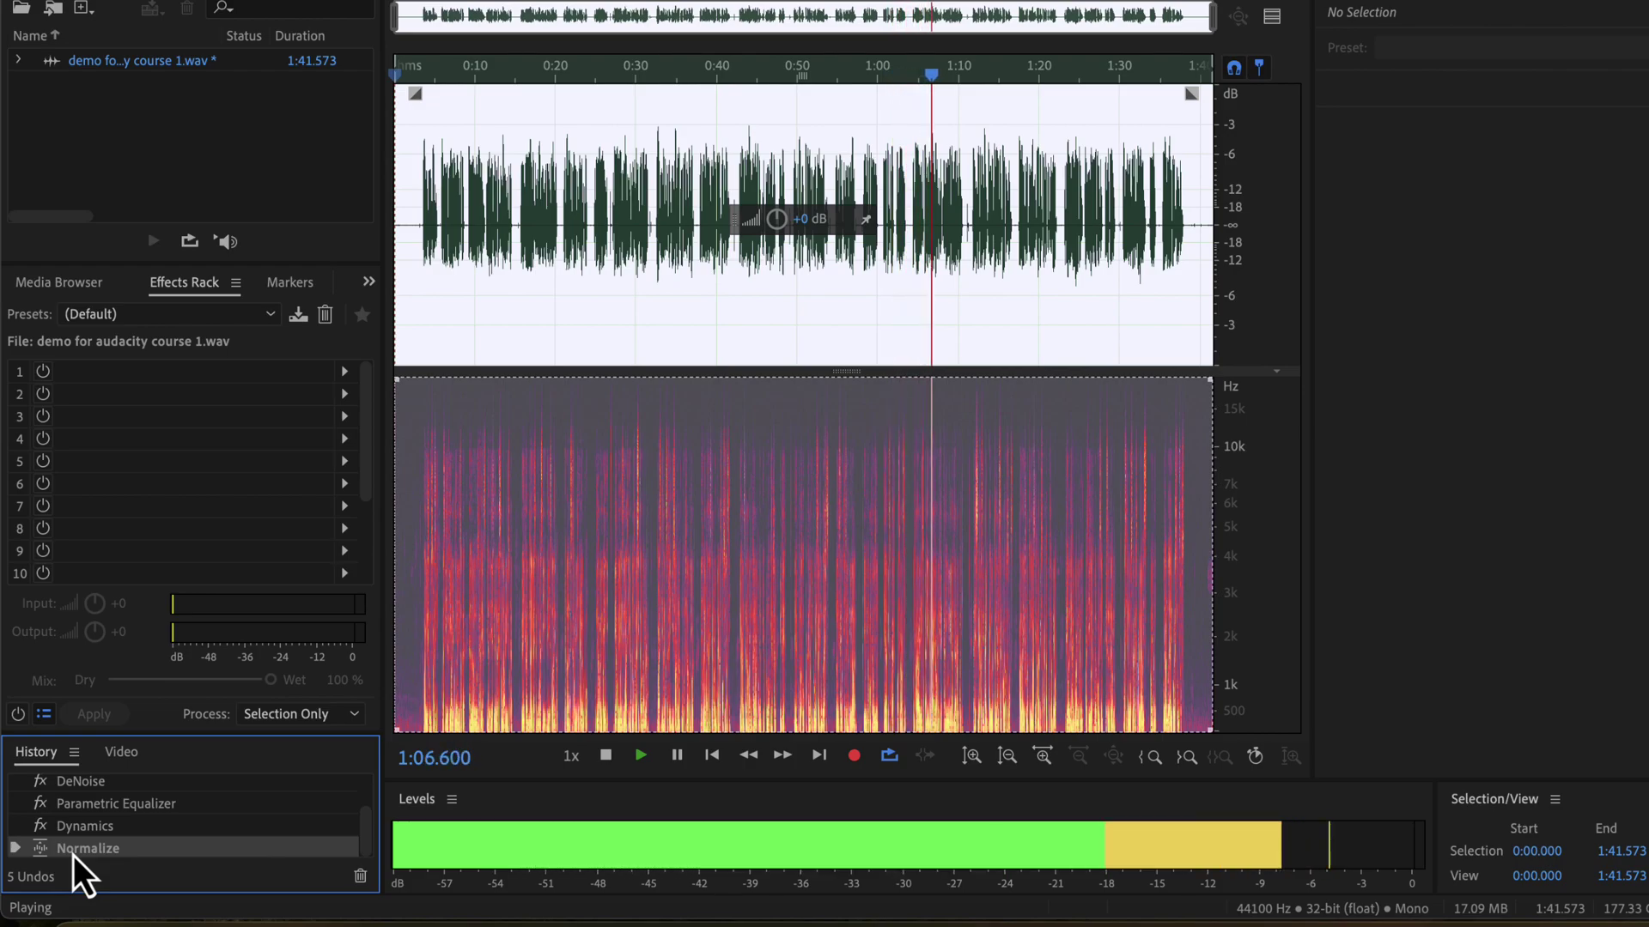
pyautogui.press('space')
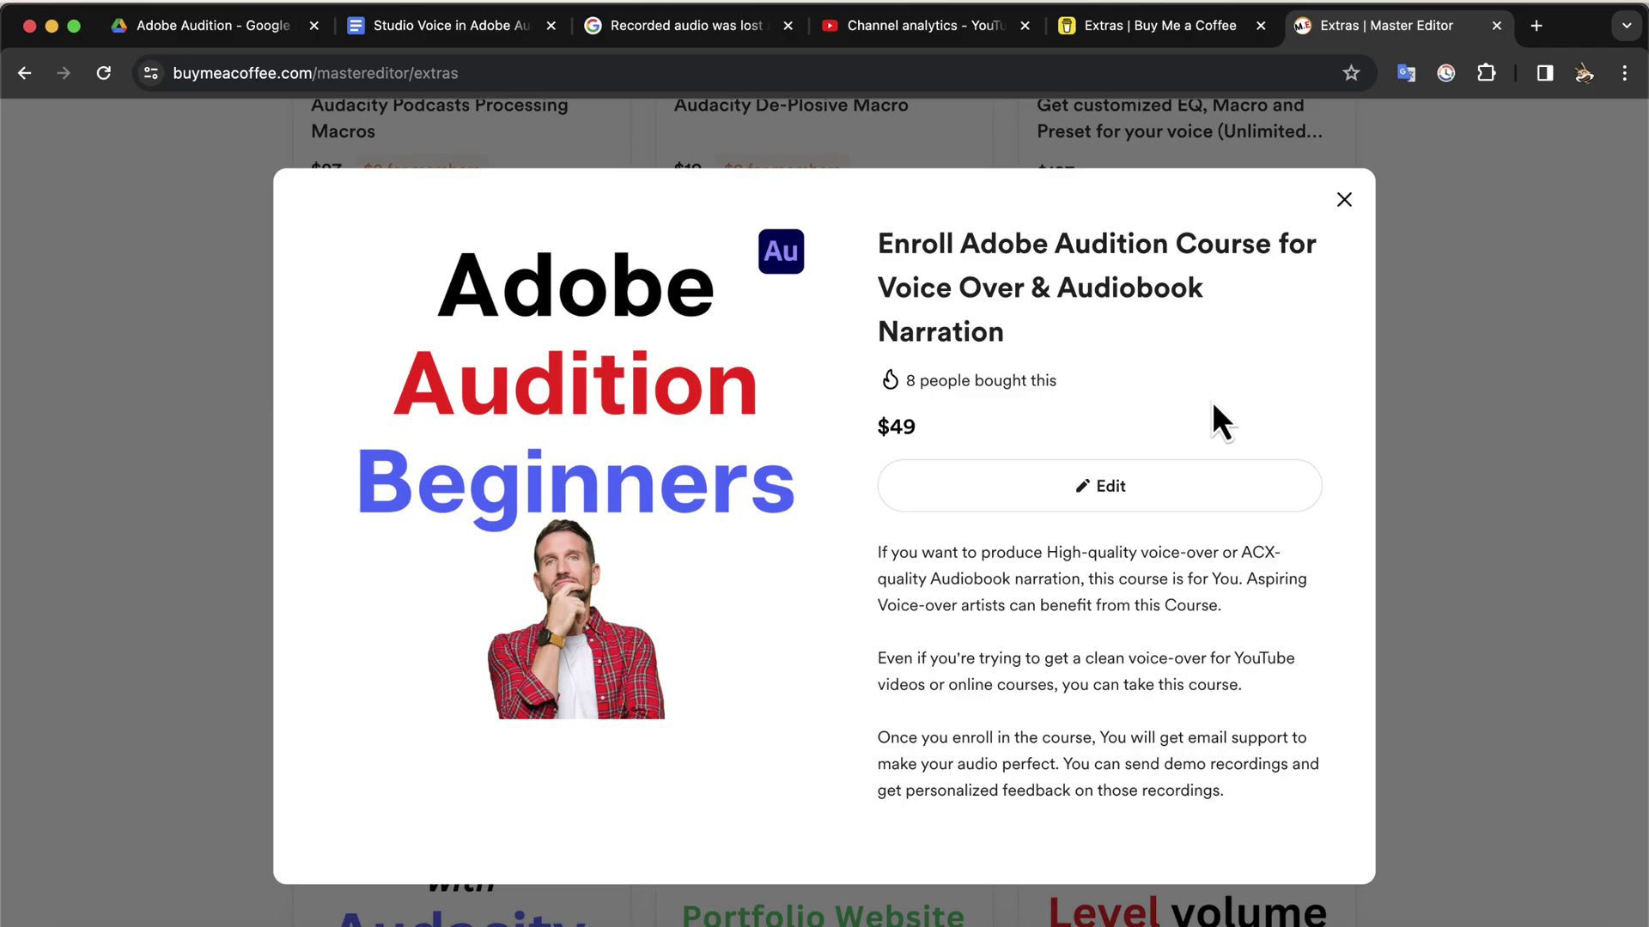
# Scroll the $49 course description down to the Course Curriculum link.
pyautogui.scroll(-5, 1212, 400)
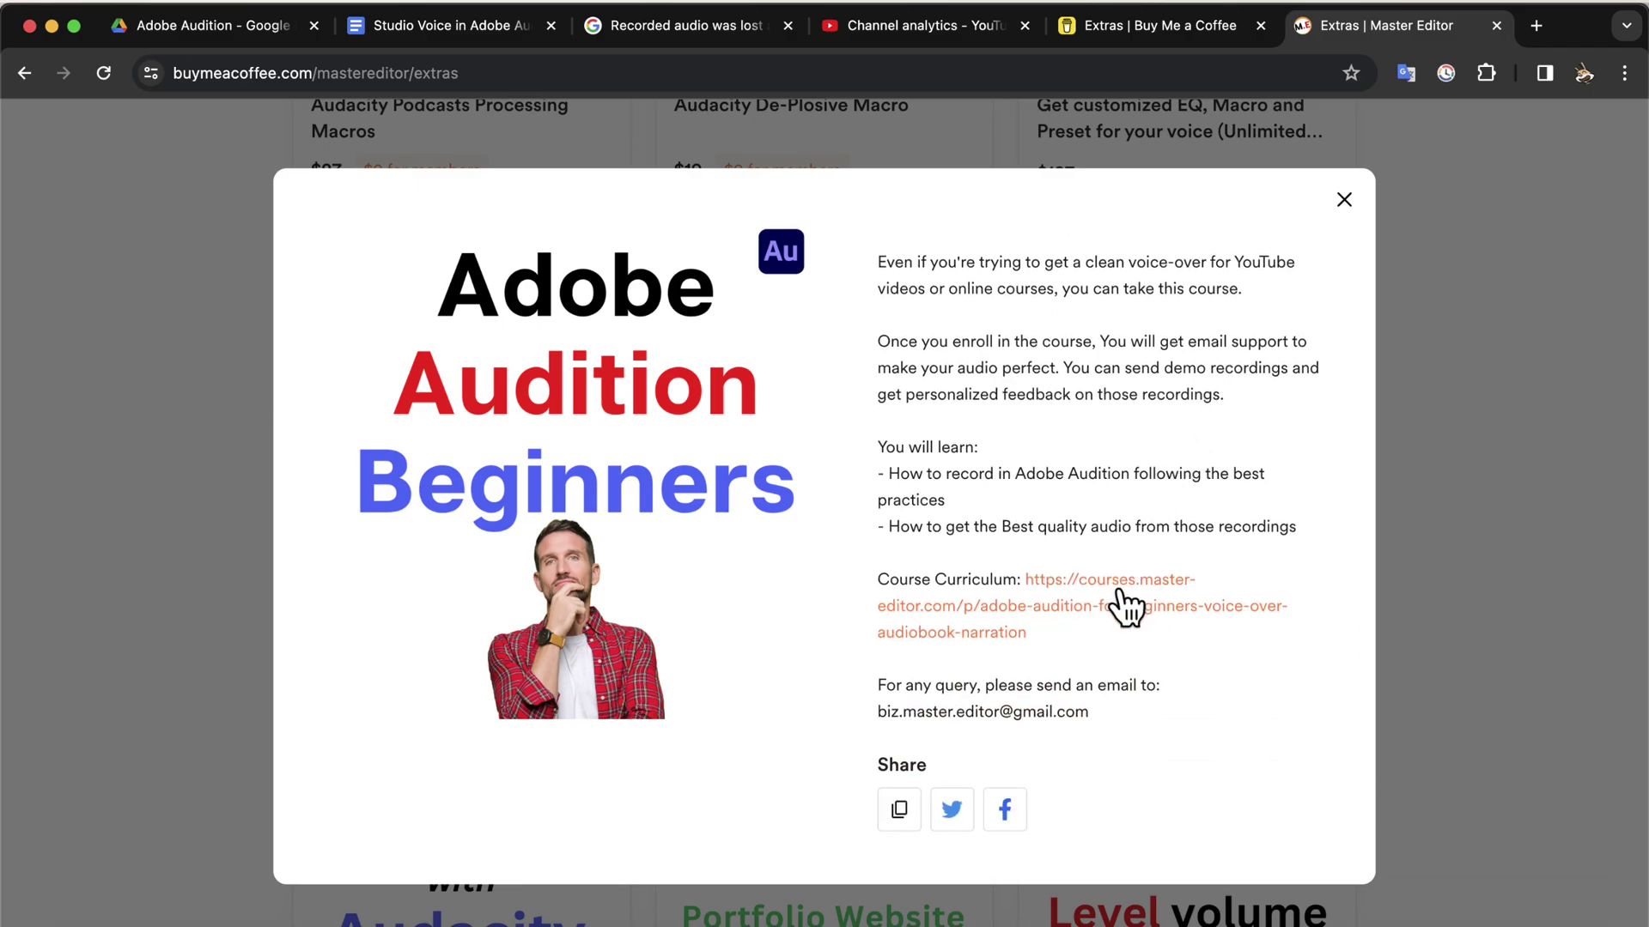